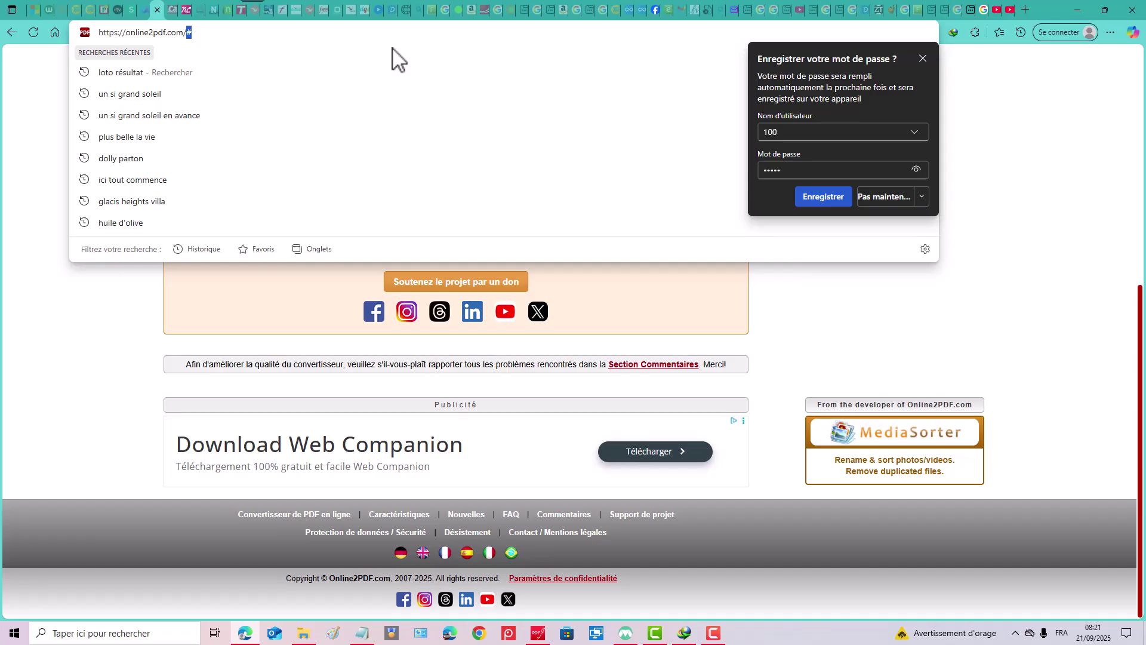
Reload online2pdf.com after removing the trailing # from the address.
key(BackSpace)
key(Return)
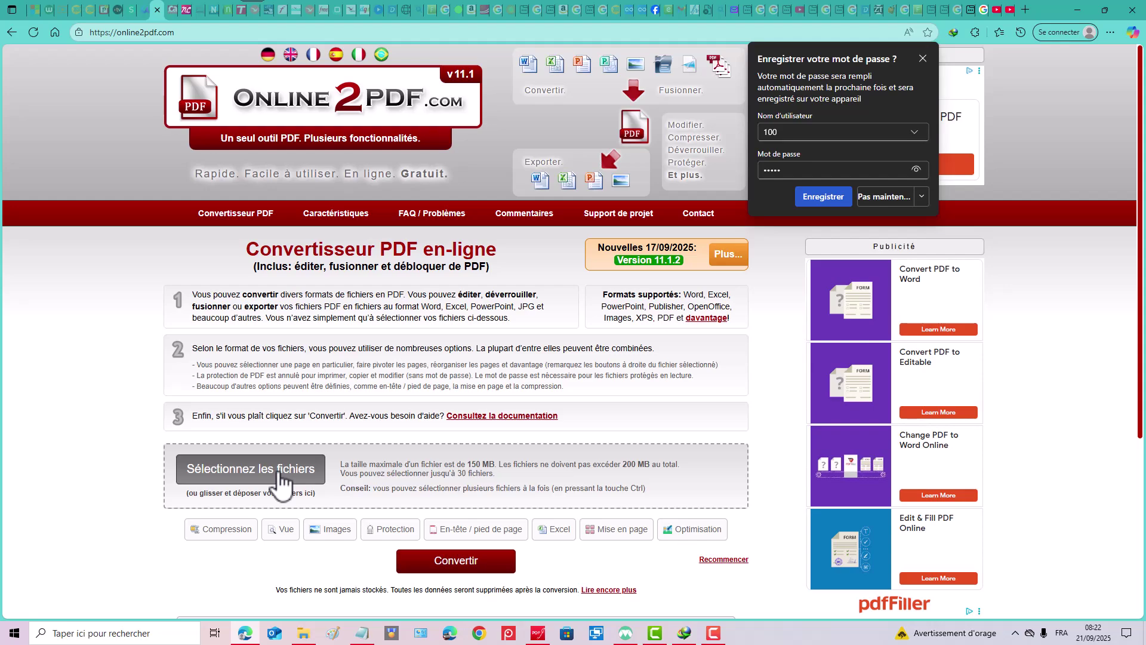
Upload the Haley_Lu_Richardson Wikipedia PDF from Téléchargements > Documents as File 1.
click(281, 482)
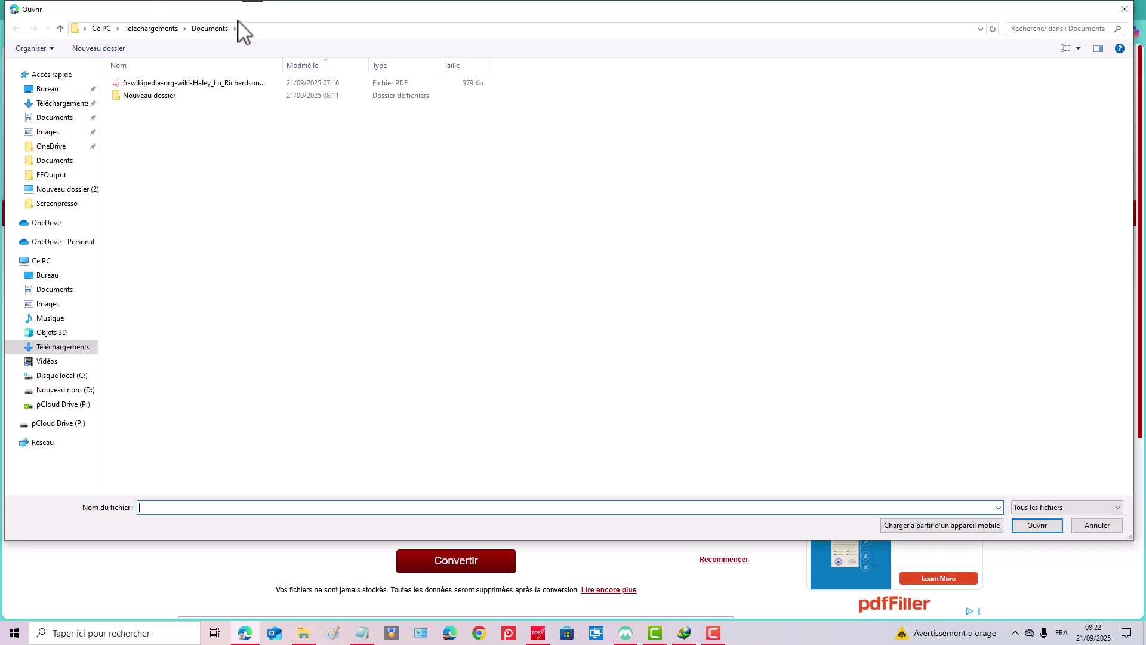
click(203, 83)
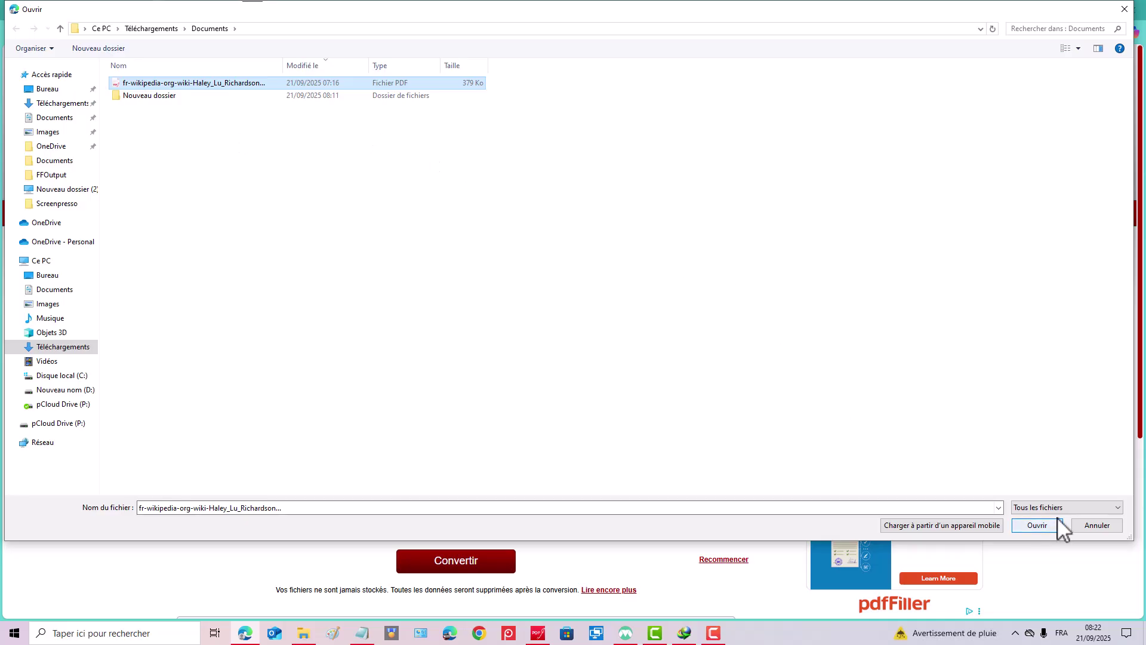
click(1026, 528)
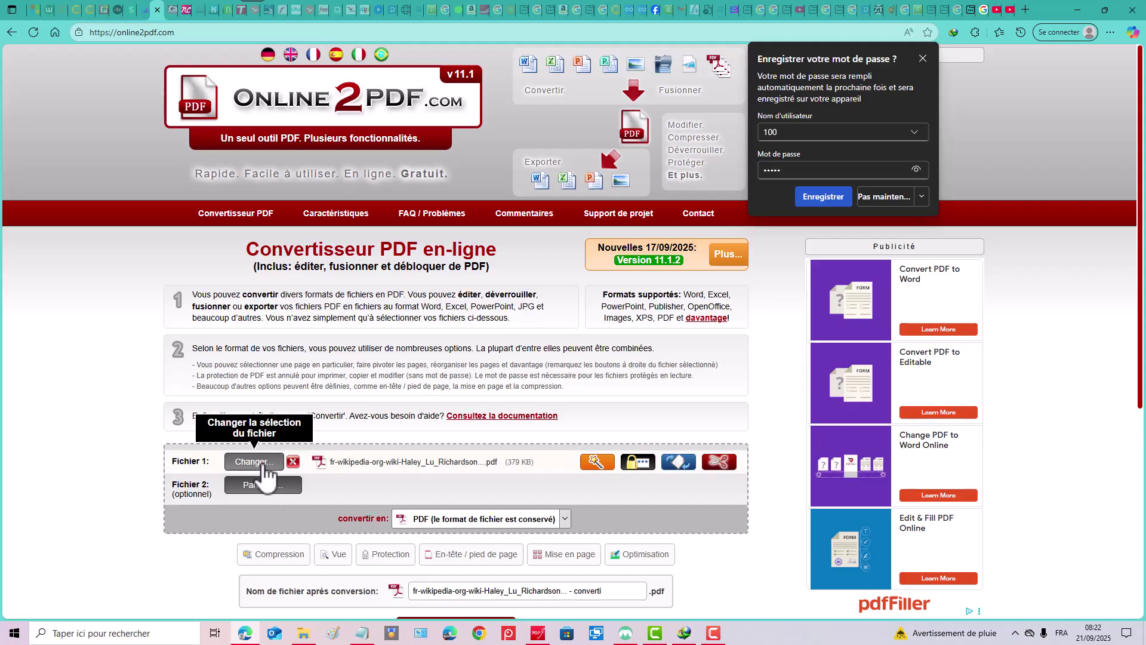
click(253, 462)
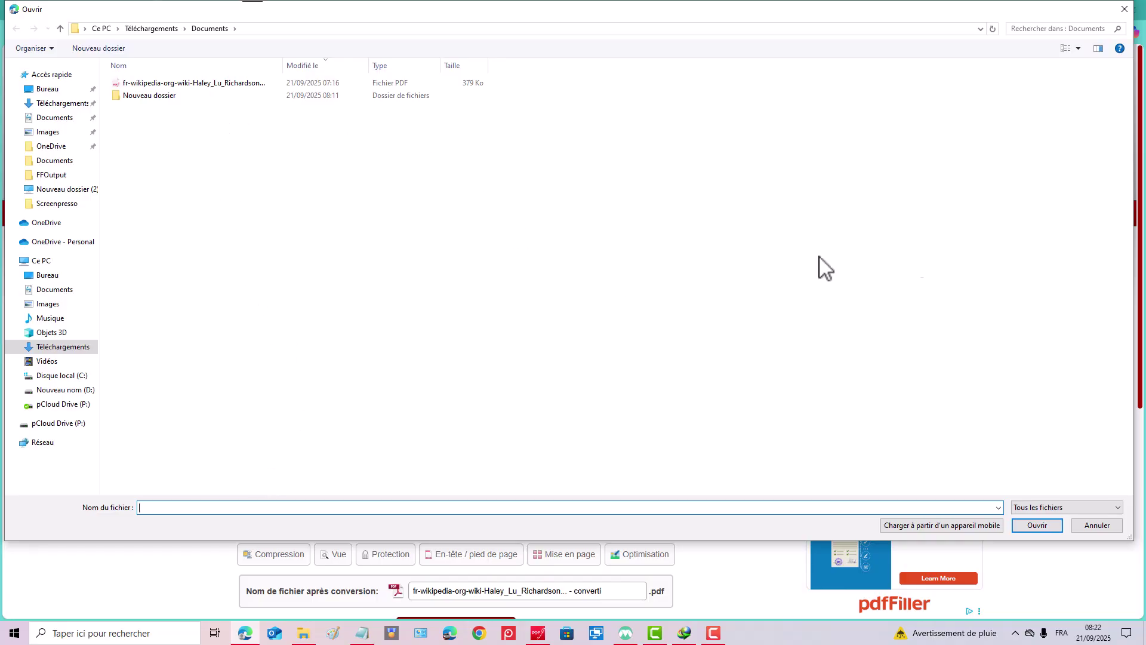
click(1123, 12)
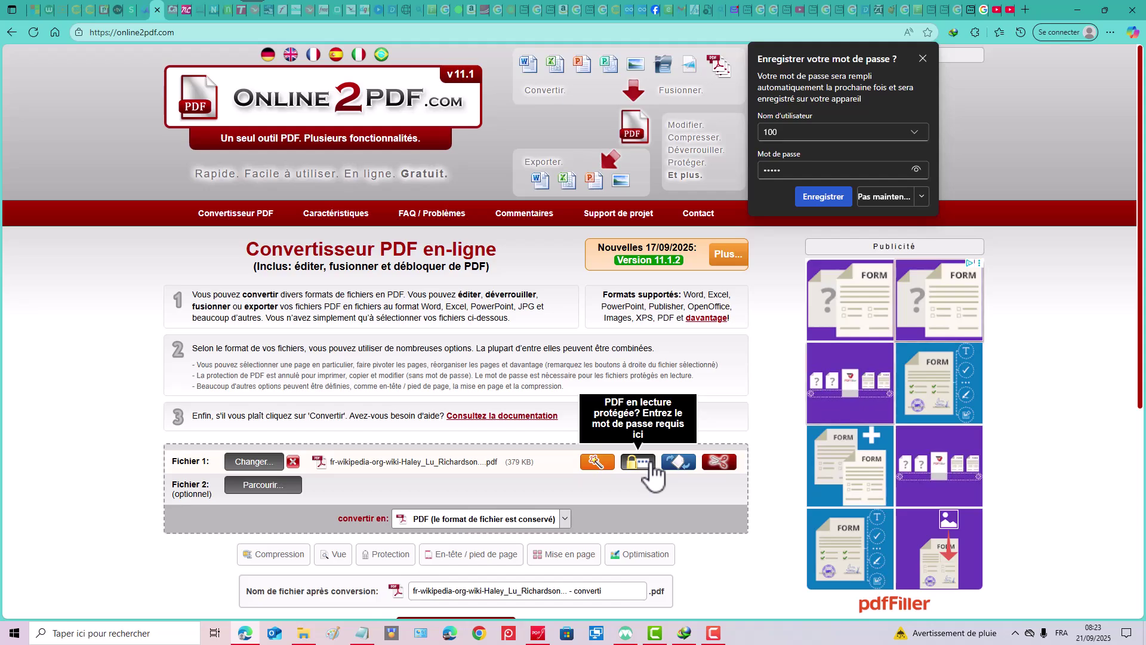
Open File 1's page assistant in Réorganiser mode and drag page 1, keeping order 1-5.
click(603, 463)
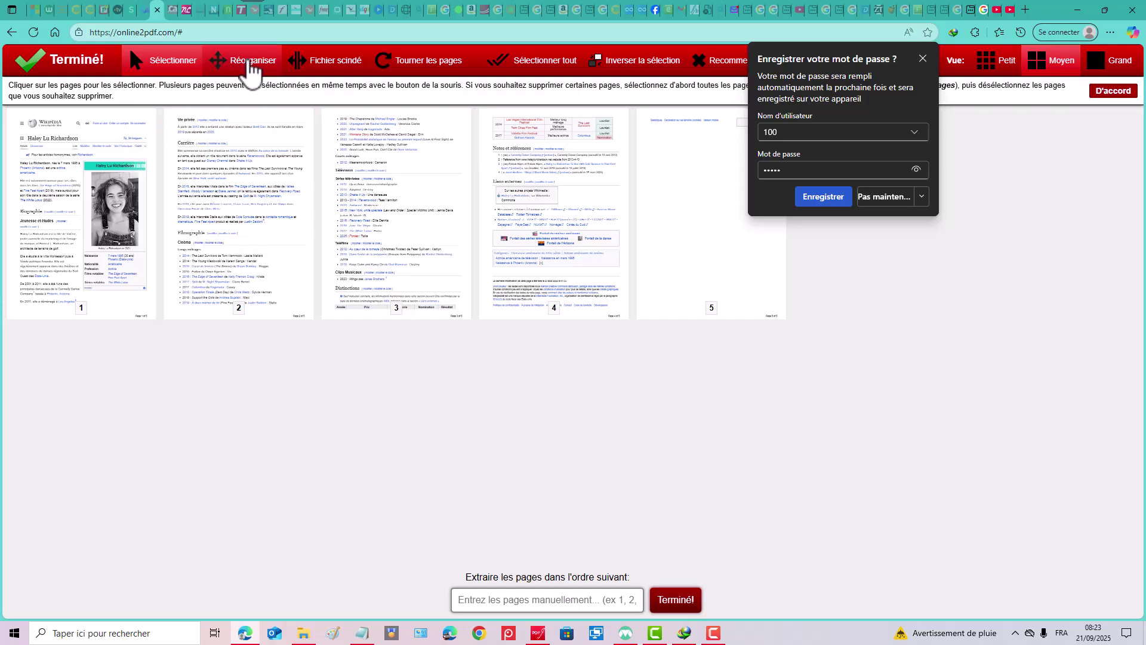
click(249, 60)
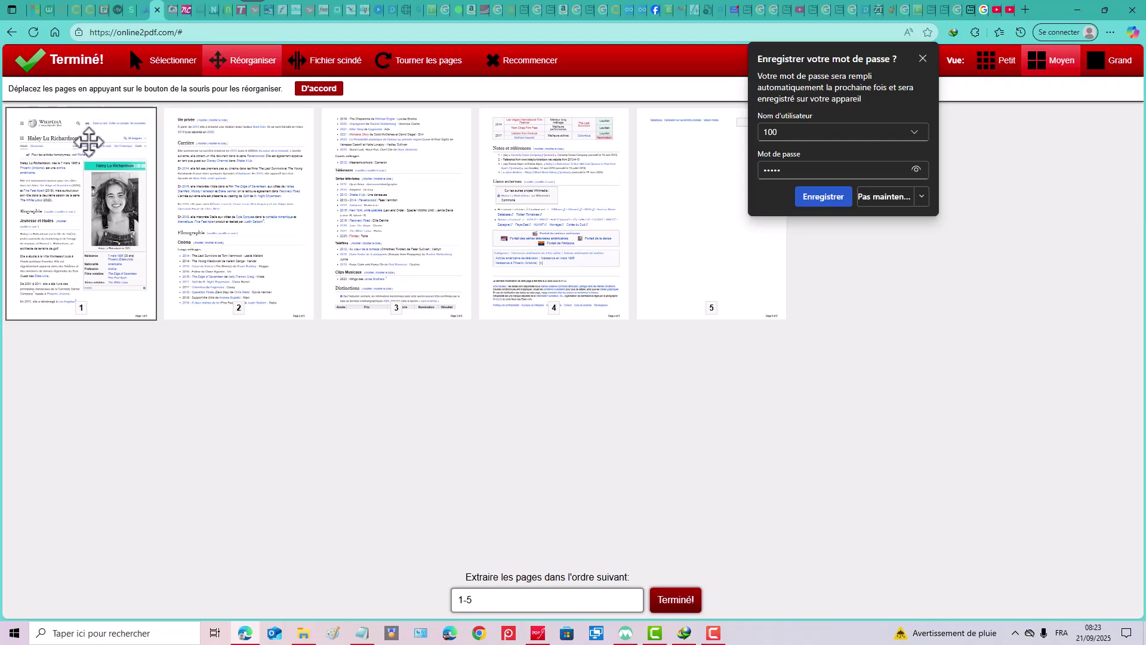
drag(88, 141, 52, 174)
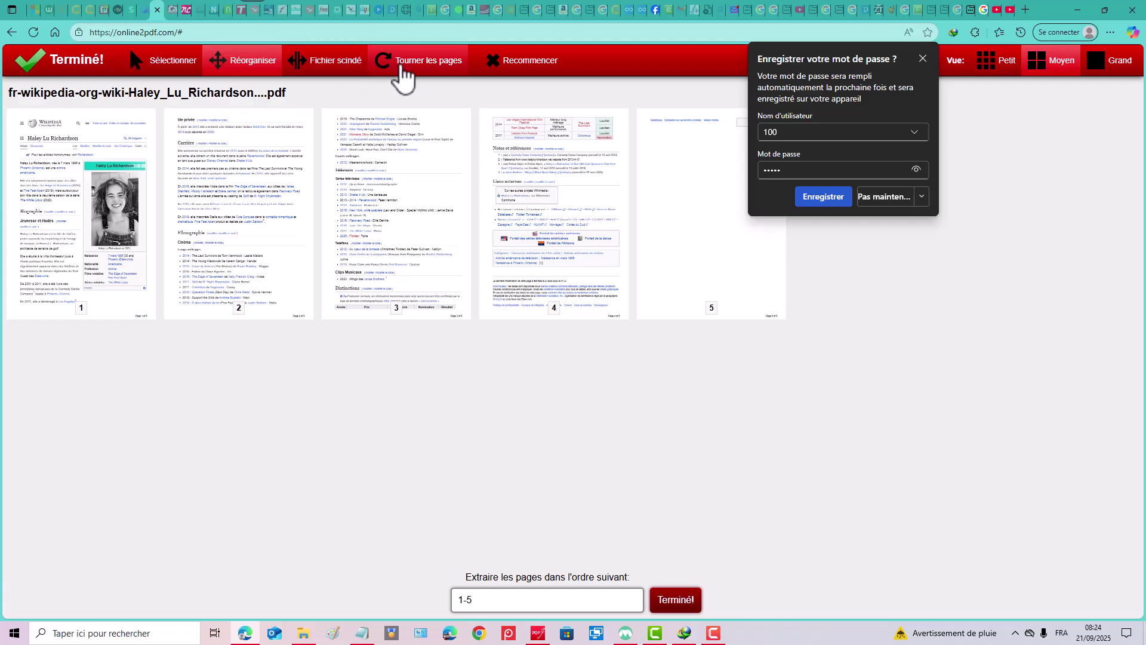
In Tourner les pages mode, try Droit and À l'envers on page 1, leaving it upright.
click(406, 73)
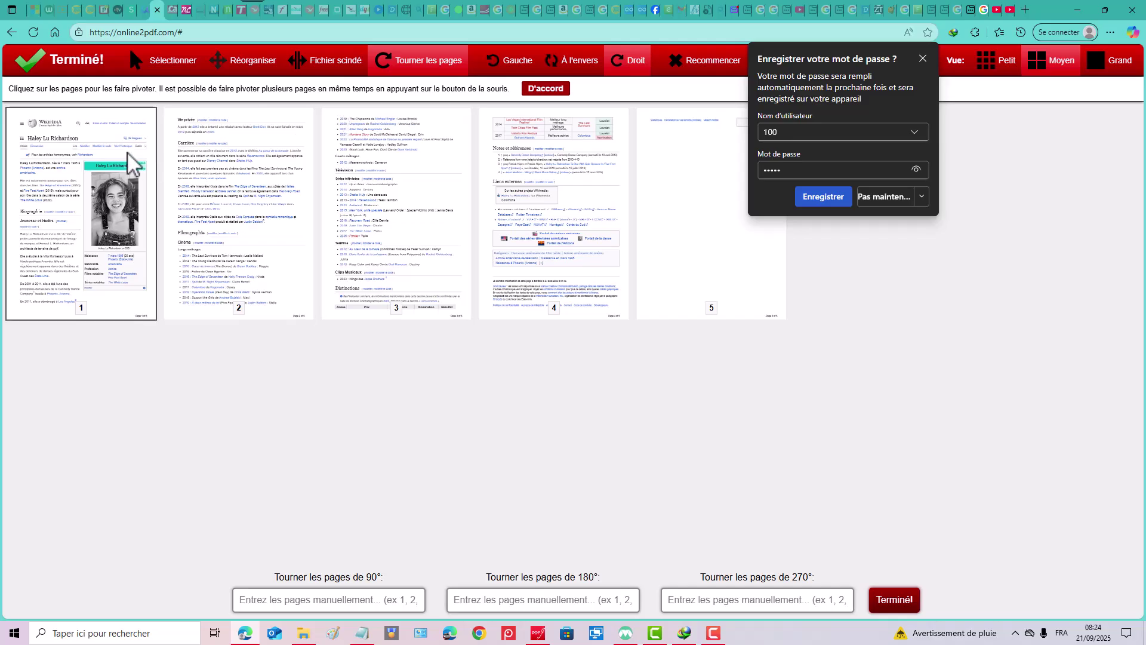
click(145, 151)
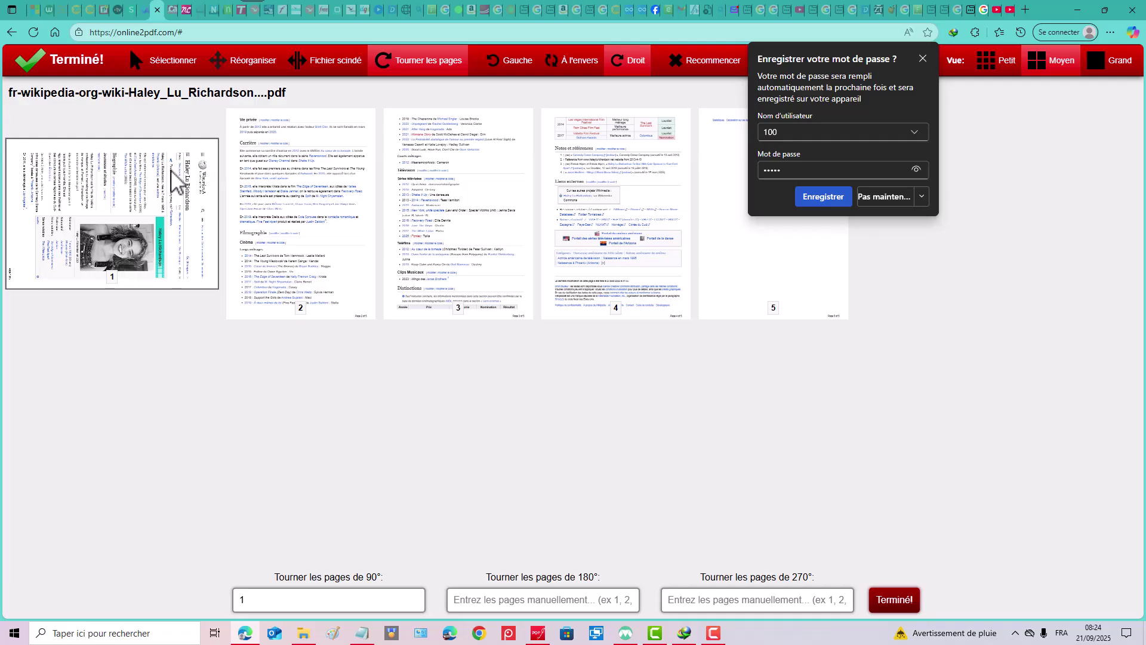
click(171, 172)
click(133, 179)
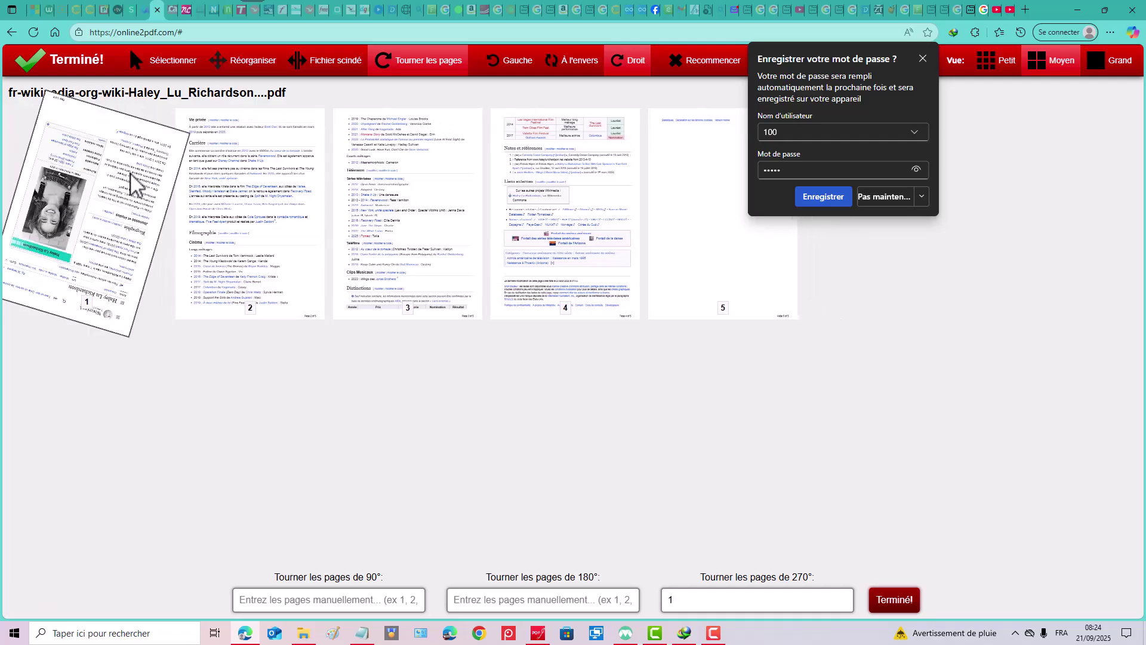
click(133, 179)
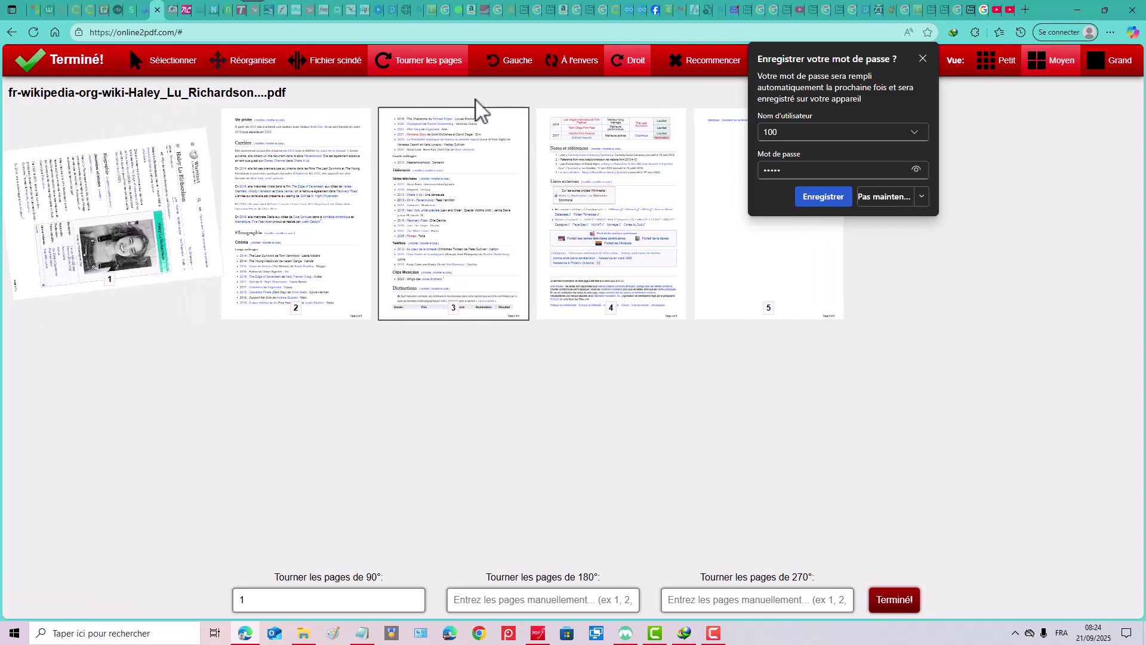
click(59, 207)
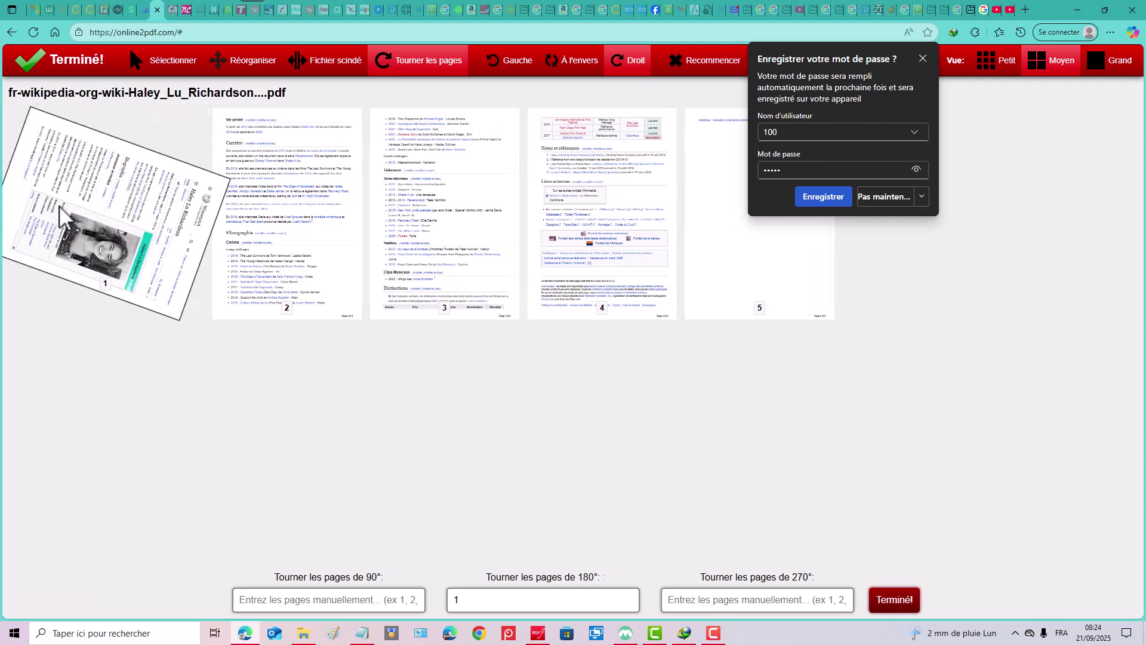
click(64, 205)
click(68, 209)
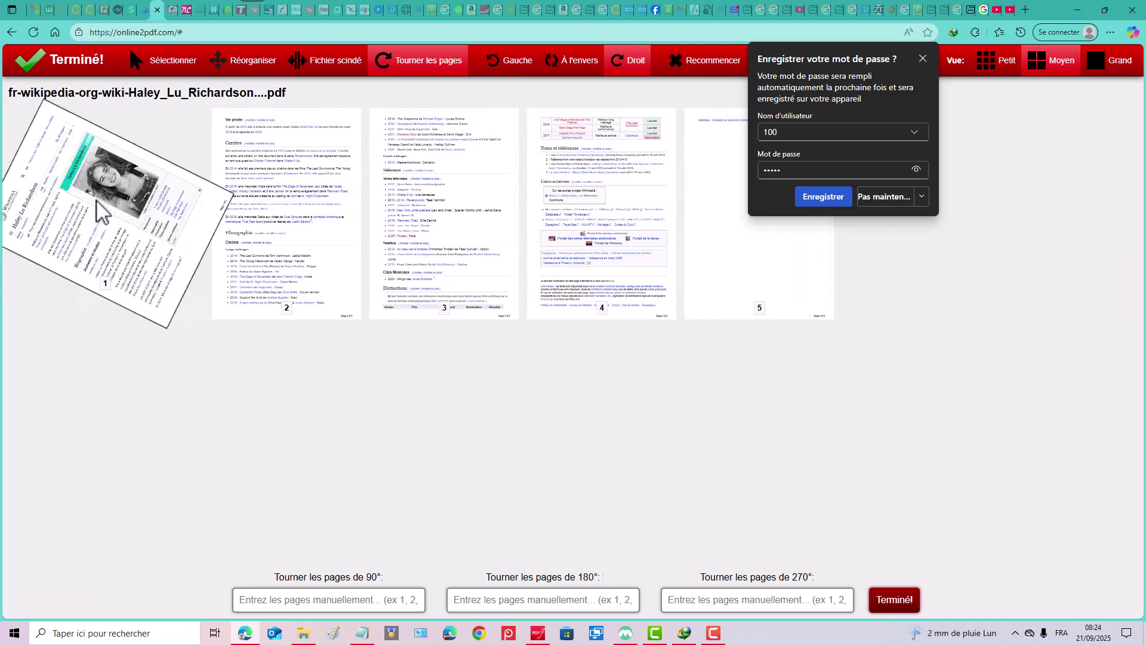
click(576, 68)
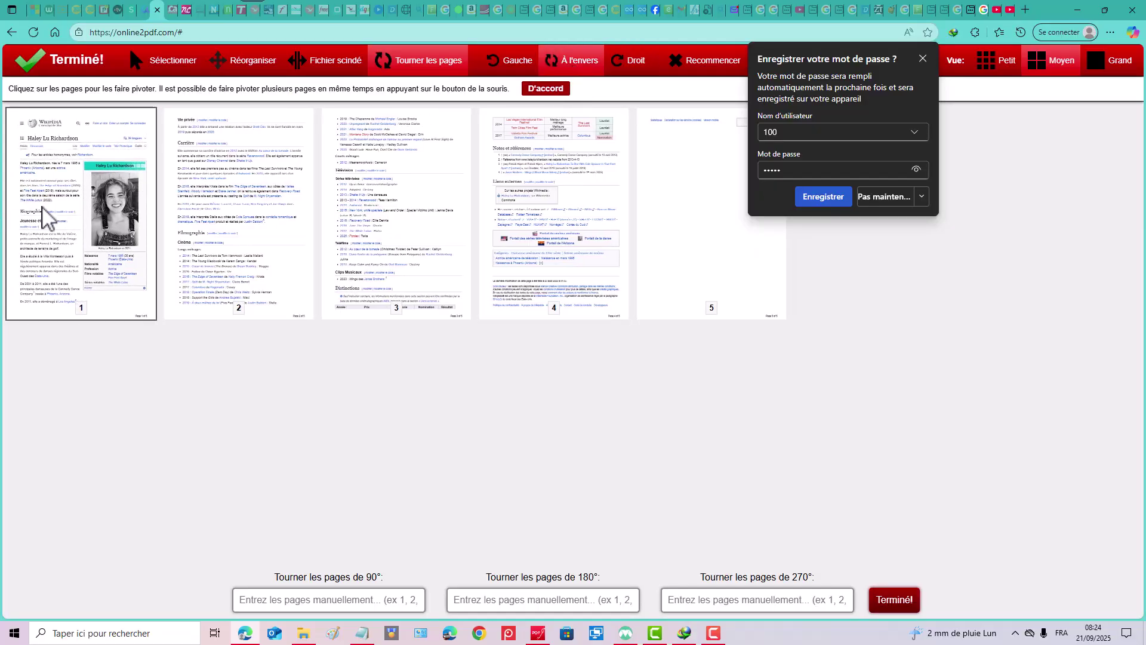
click(84, 192)
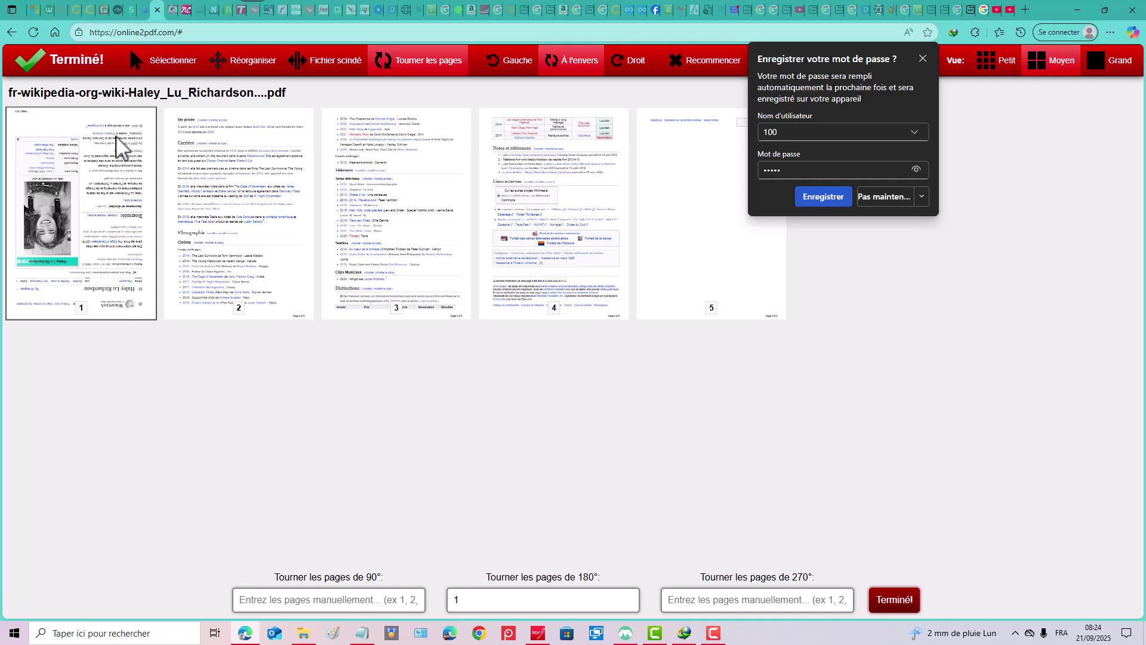
click(93, 210)
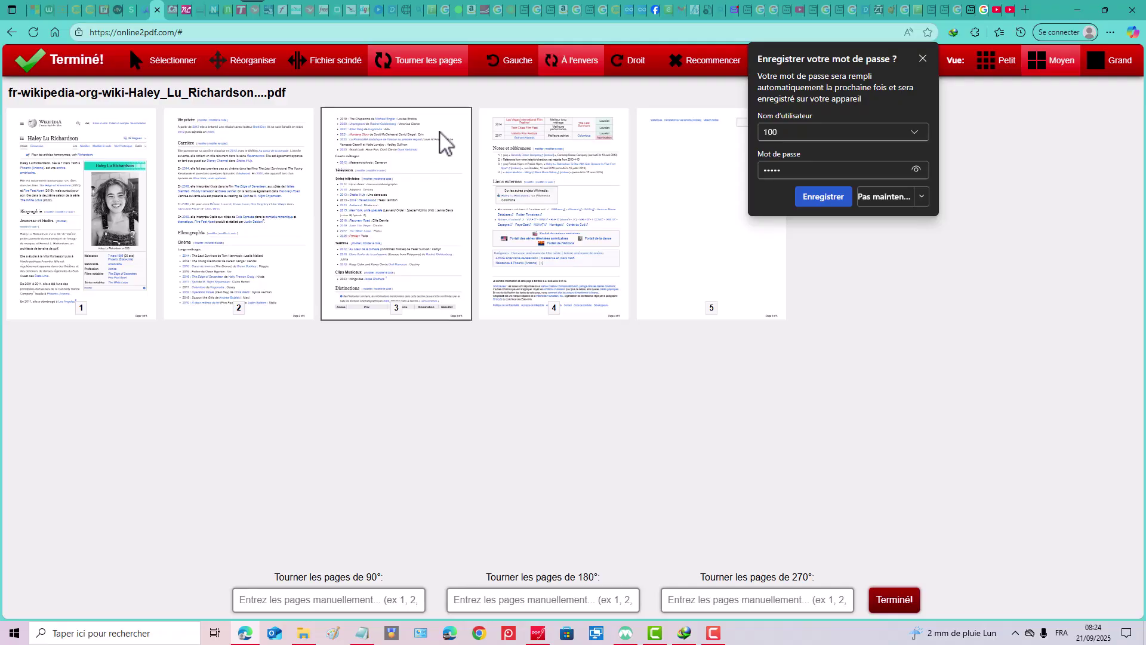
Turn page 1 around with Gauche rotation until it is upright again.
click(503, 64)
click(126, 165)
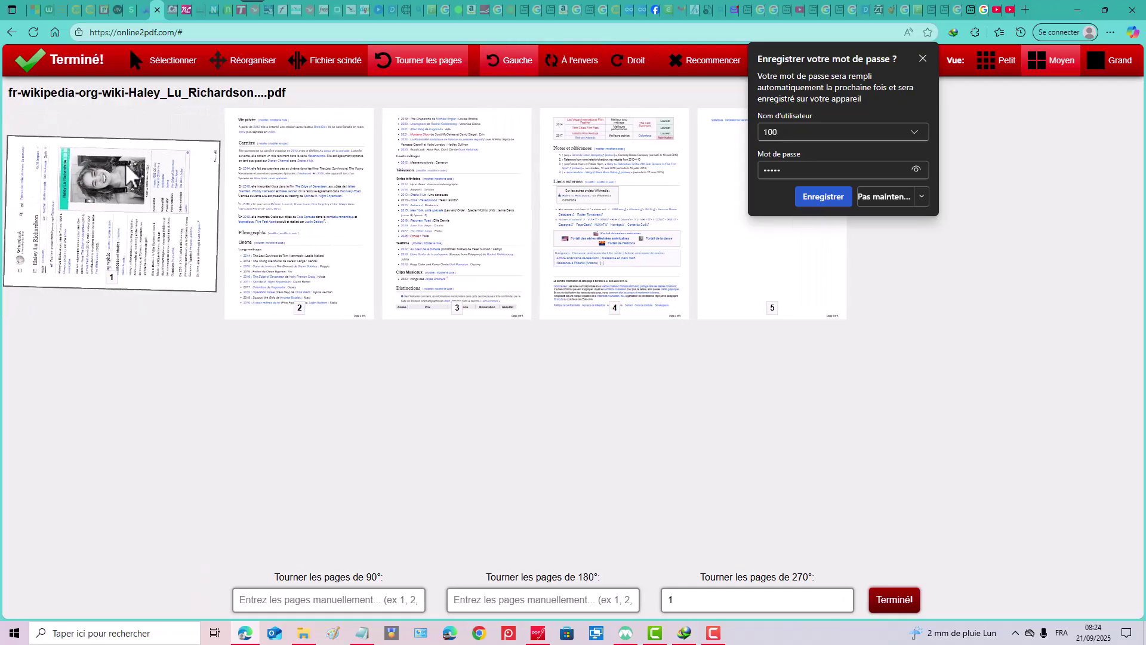
click(126, 165)
click(125, 163)
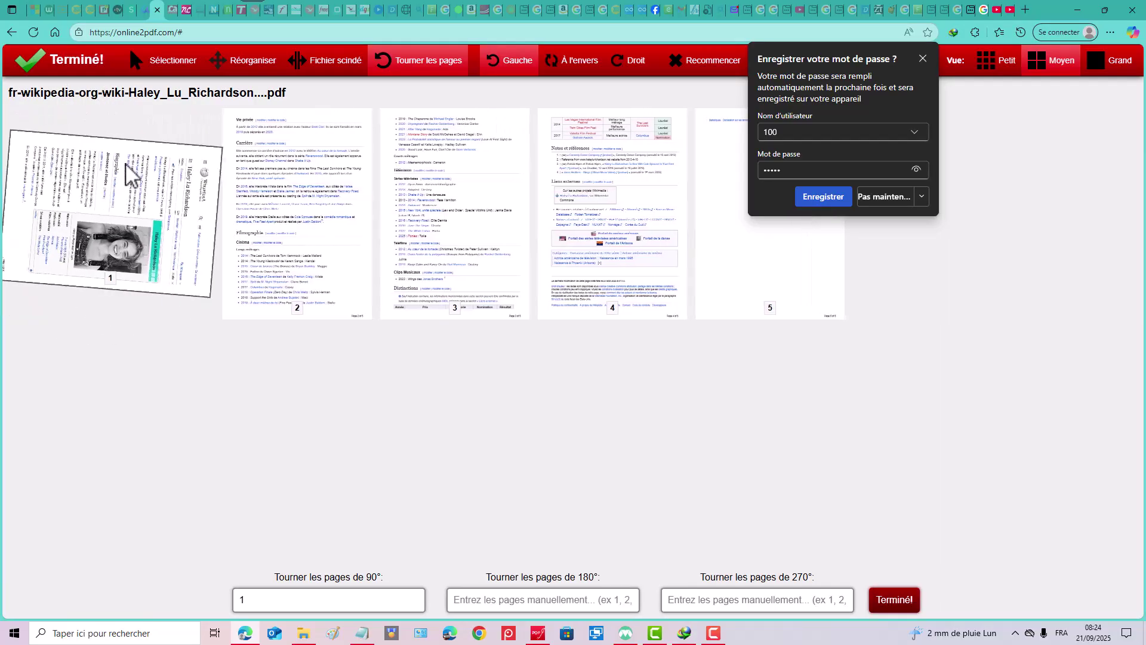
click(125, 163)
click(133, 160)
click(133, 160)
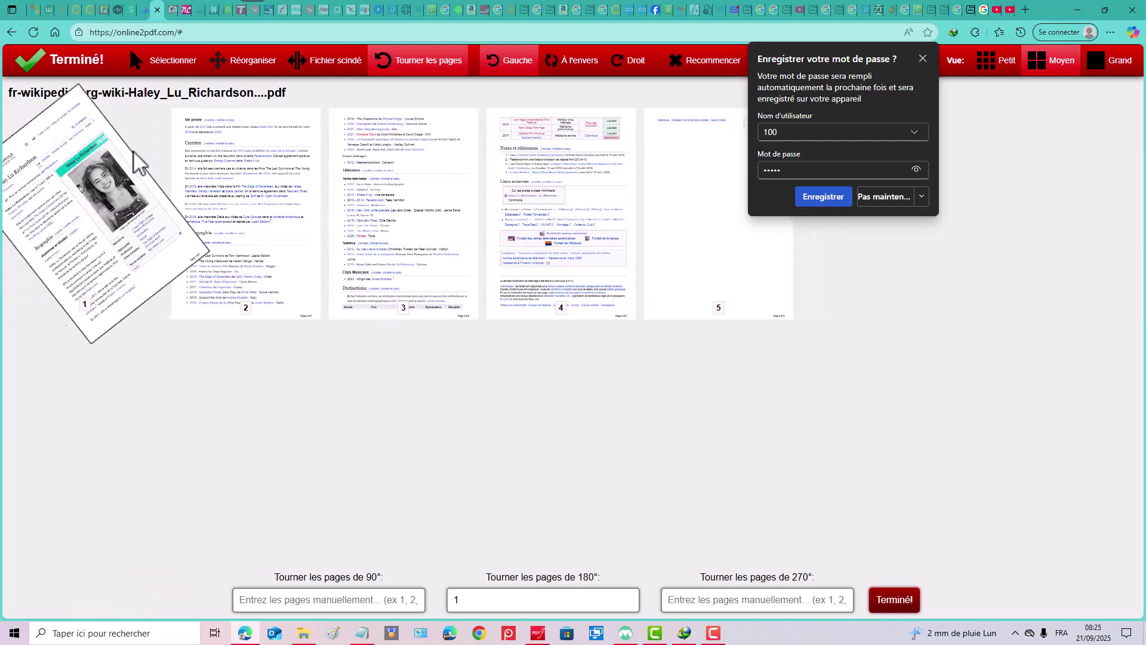
click(135, 161)
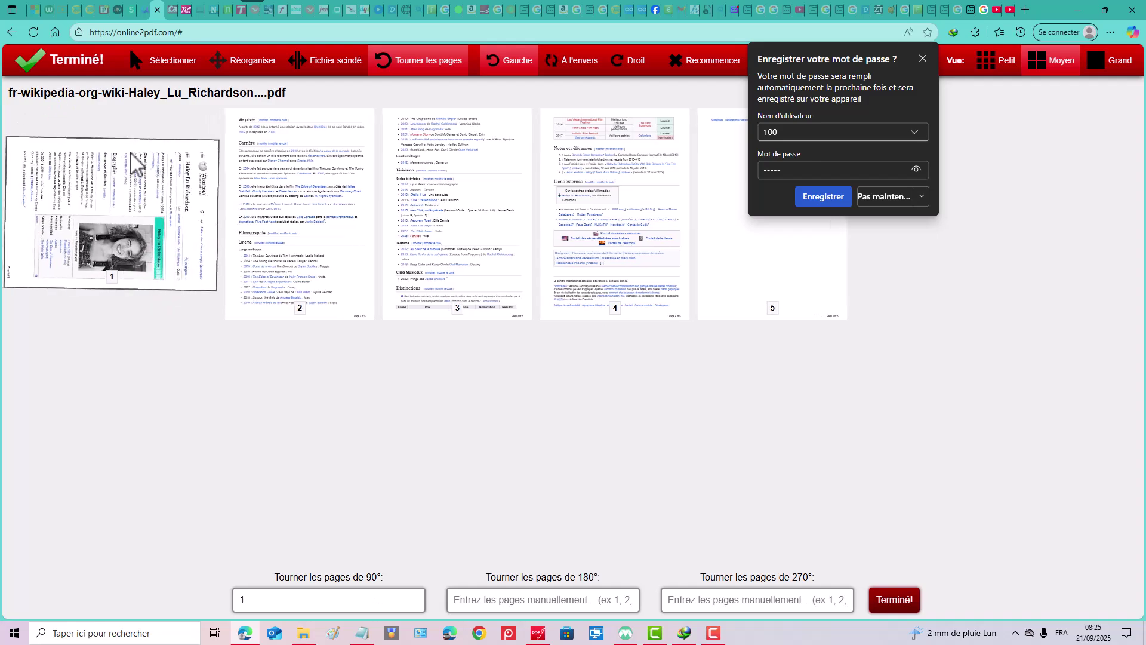
click(135, 161)
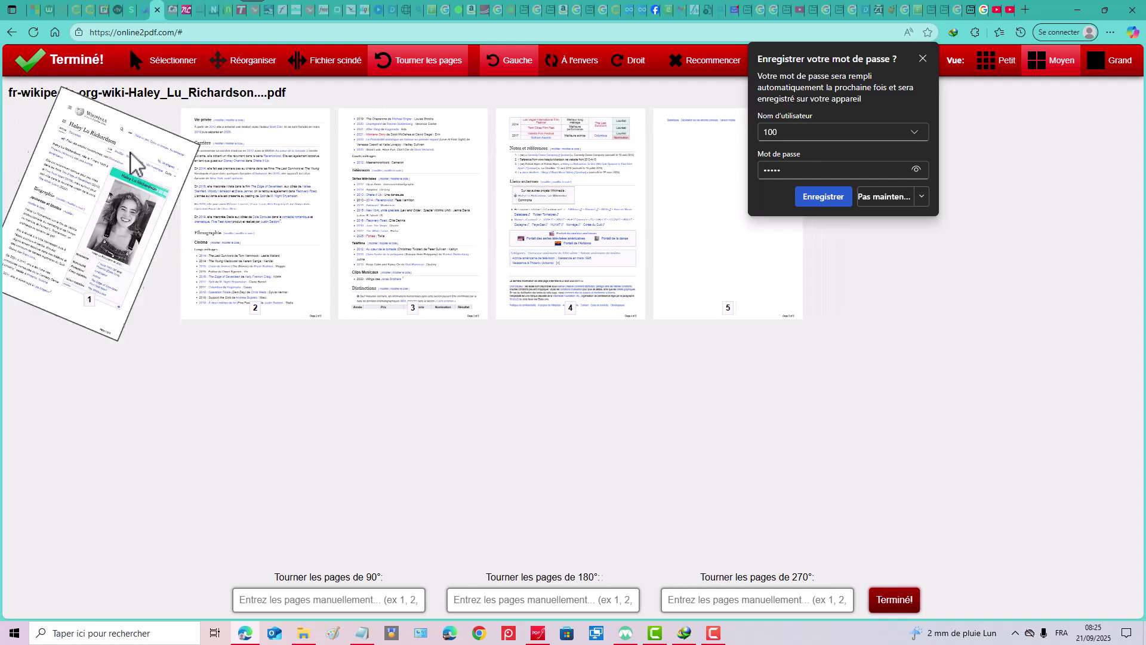
Rotate page 2 through a full turn, leaving it upright.
click(428, 71)
click(232, 191)
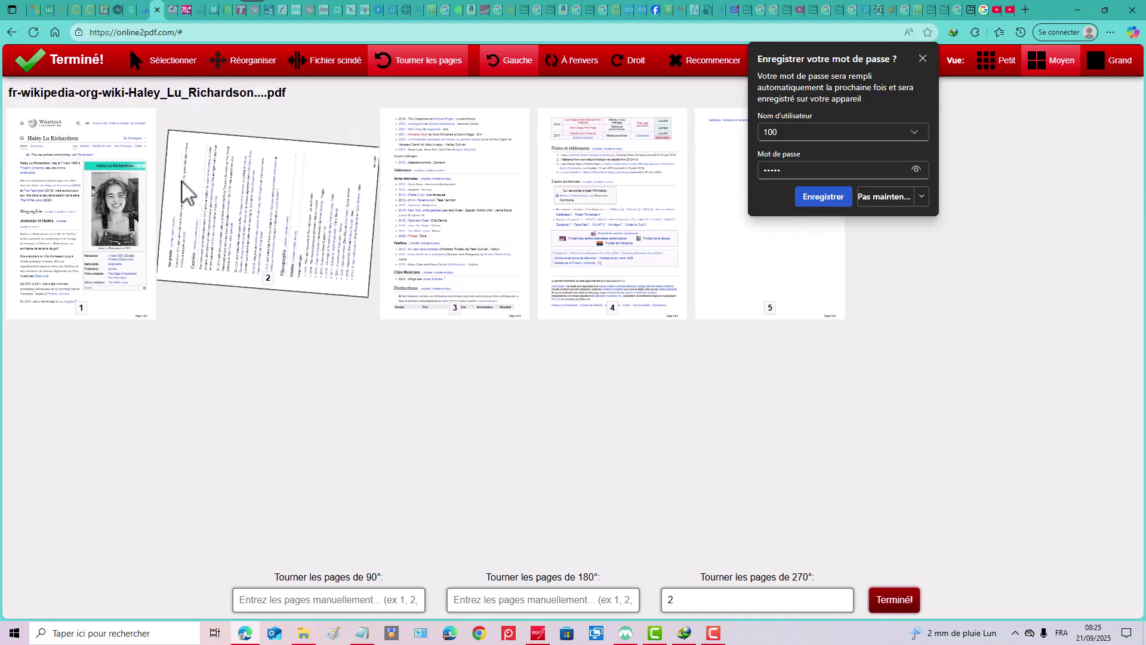
click(252, 174)
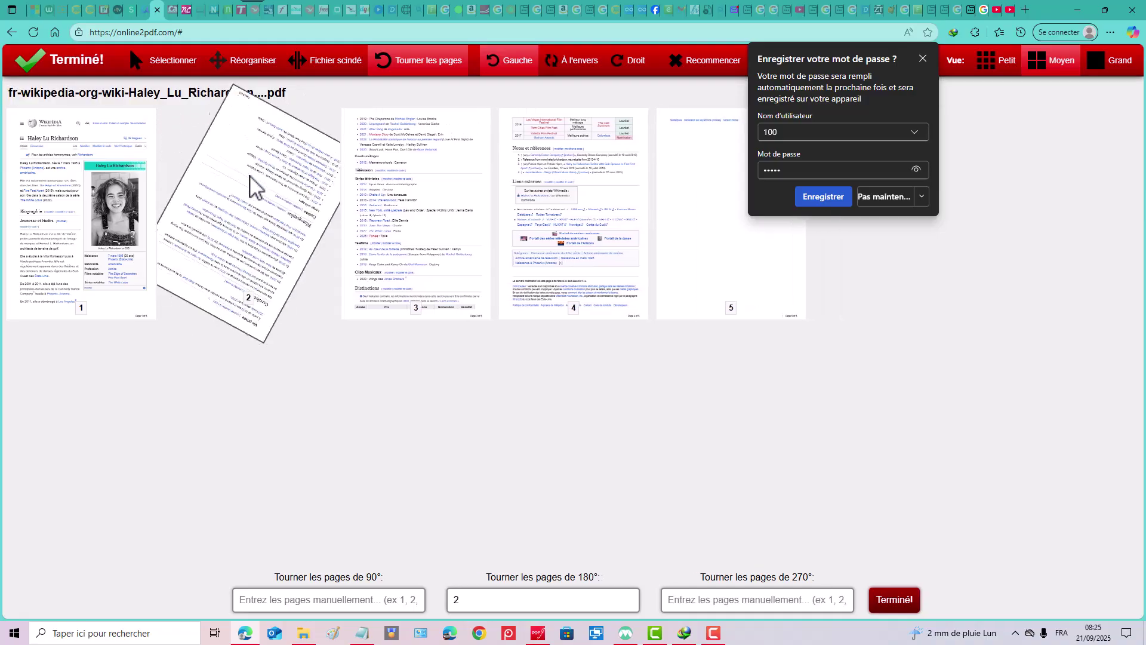
click(251, 174)
click(250, 175)
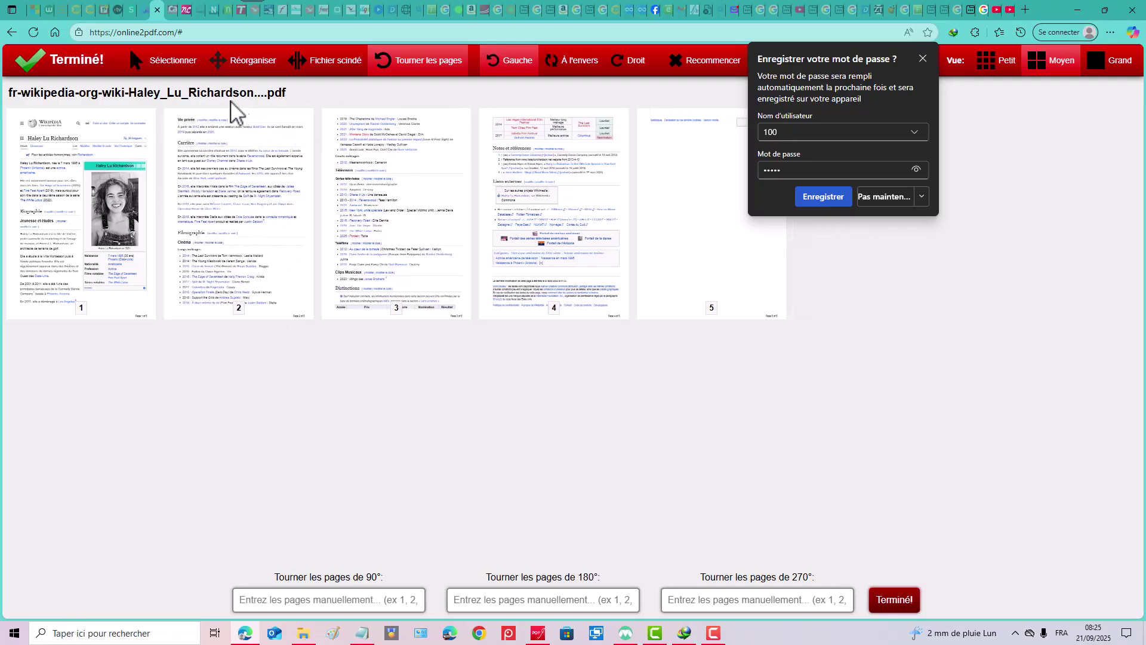
Turn pages 1 and 2 upside down, then bring both back upright.
click(422, 70)
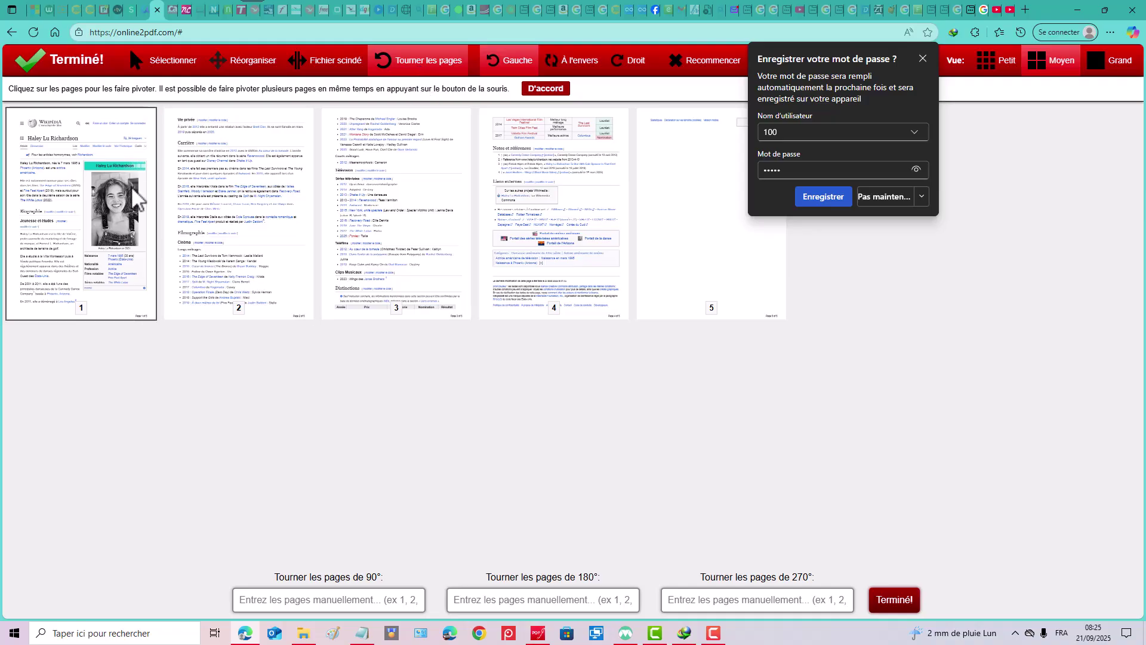
click(131, 185)
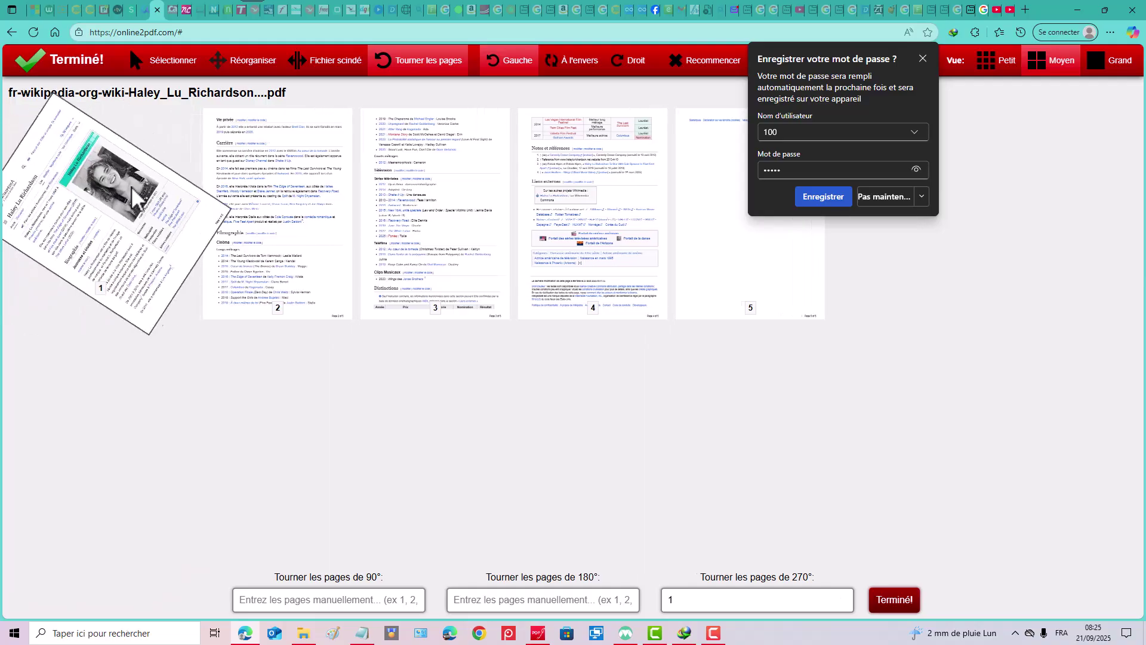
click(261, 189)
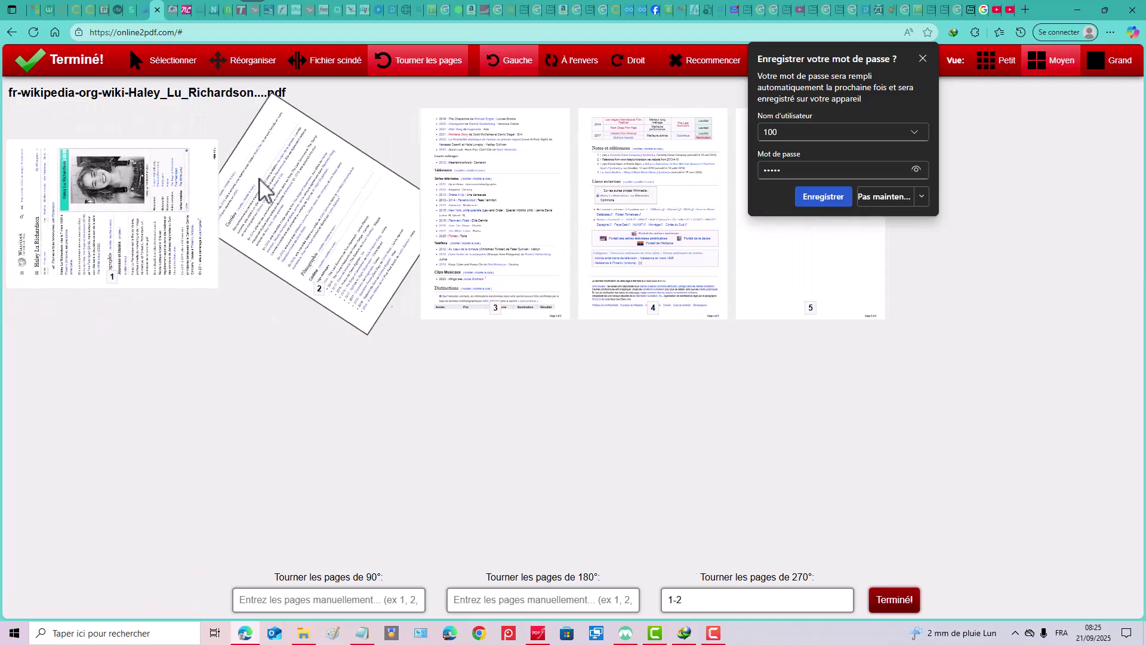
click(195, 184)
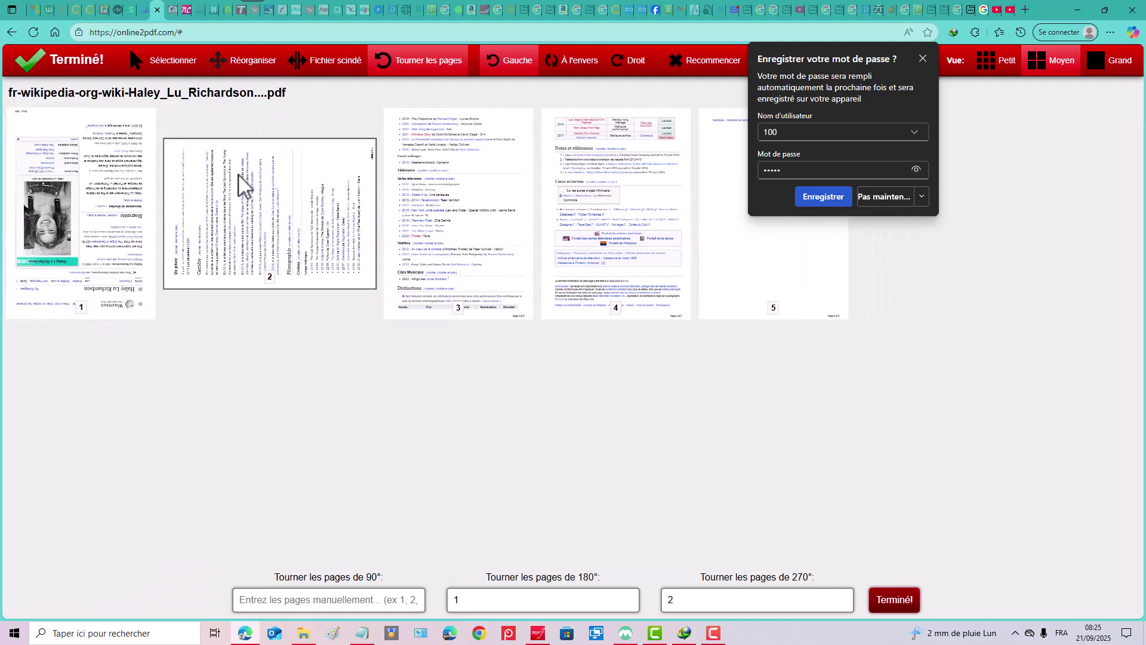
click(243, 186)
click(138, 179)
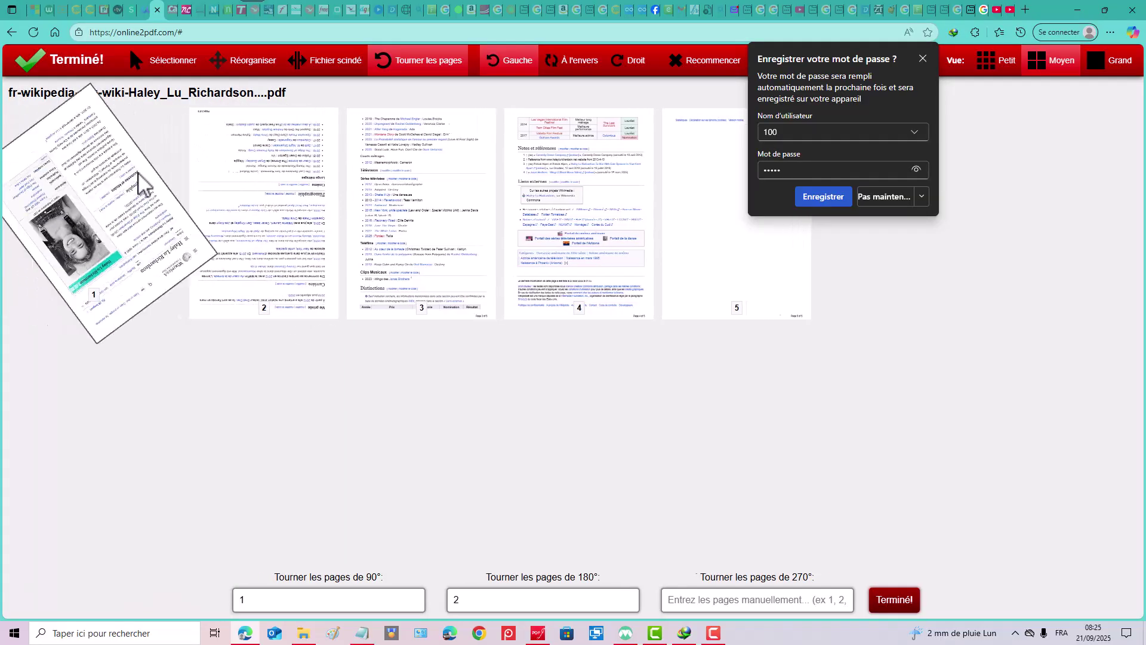
click(142, 182)
click(248, 176)
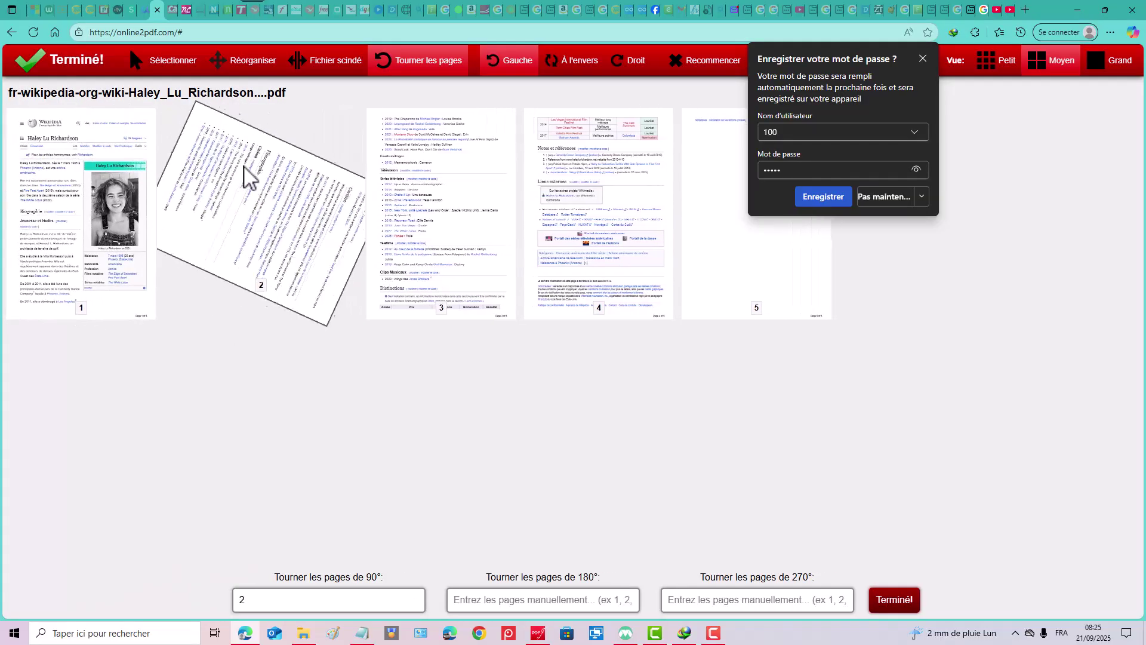
click(251, 174)
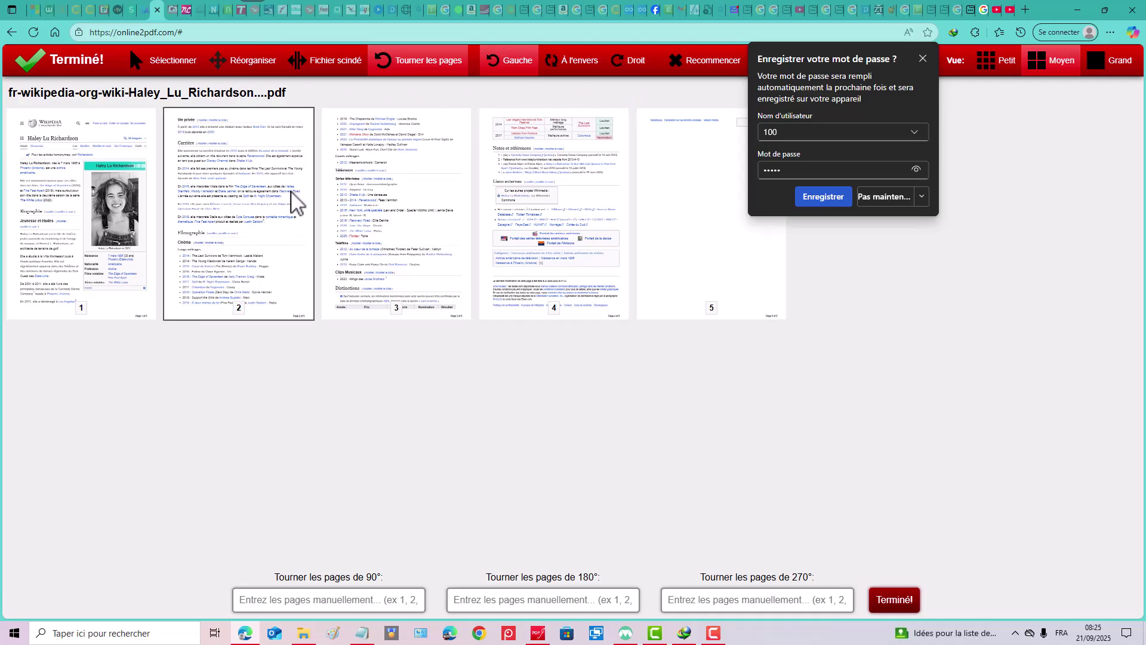
Give pages 2–5 a quarter turn, then return pages 2 and 3 upright.
click(230, 188)
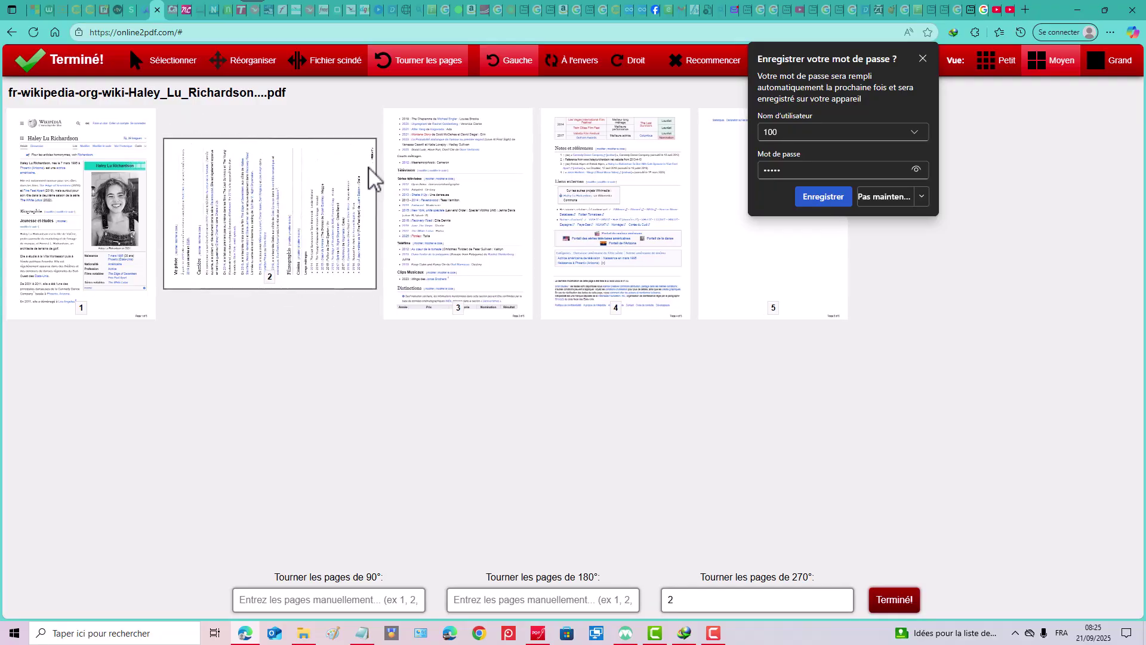
click(425, 170)
click(630, 178)
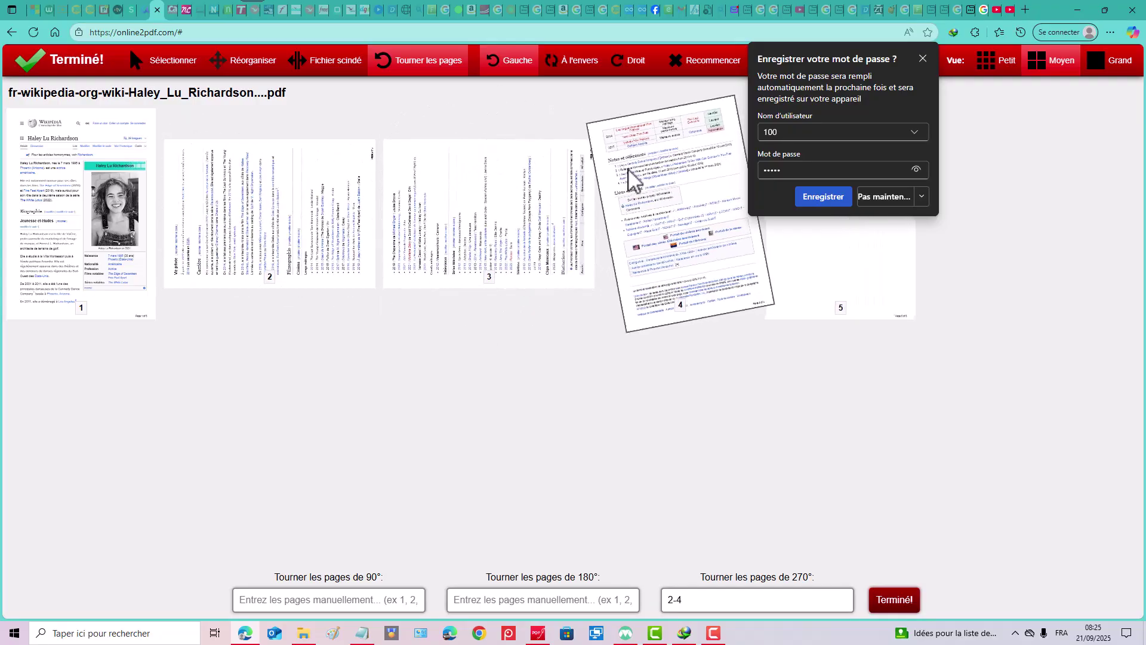
click(841, 221)
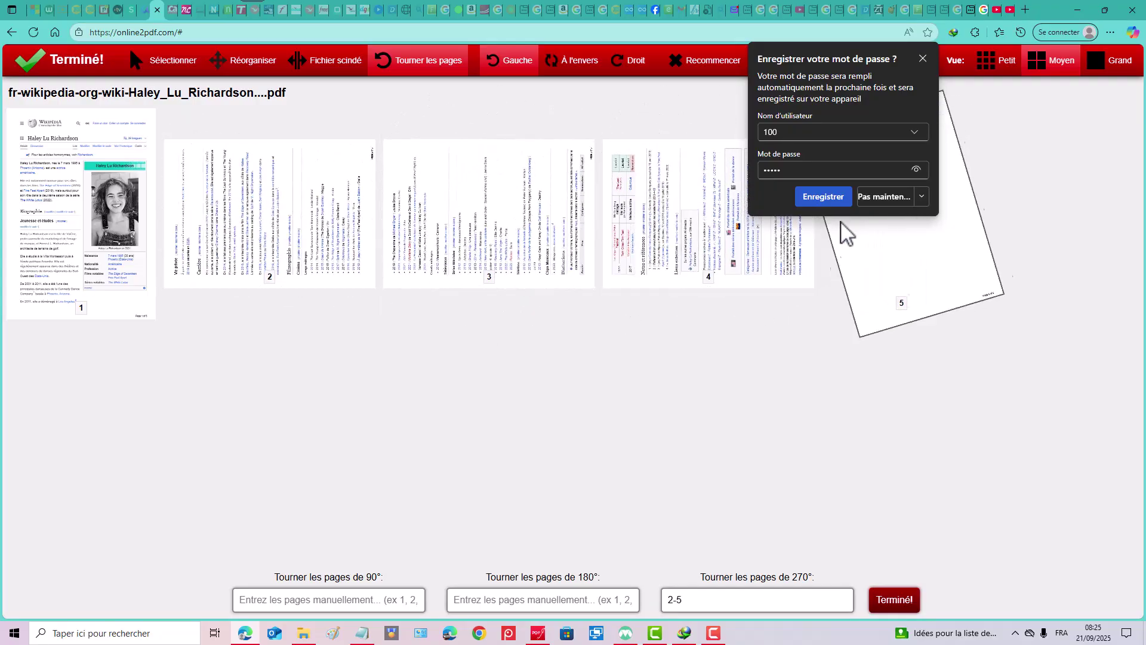
click(285, 221)
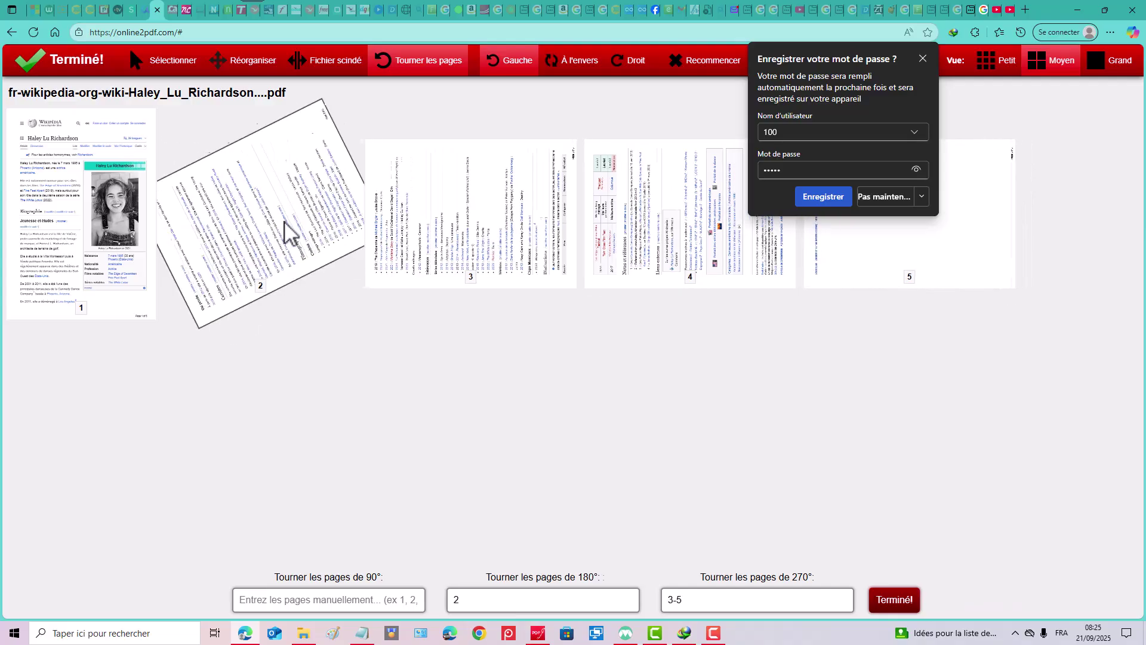
click(341, 223)
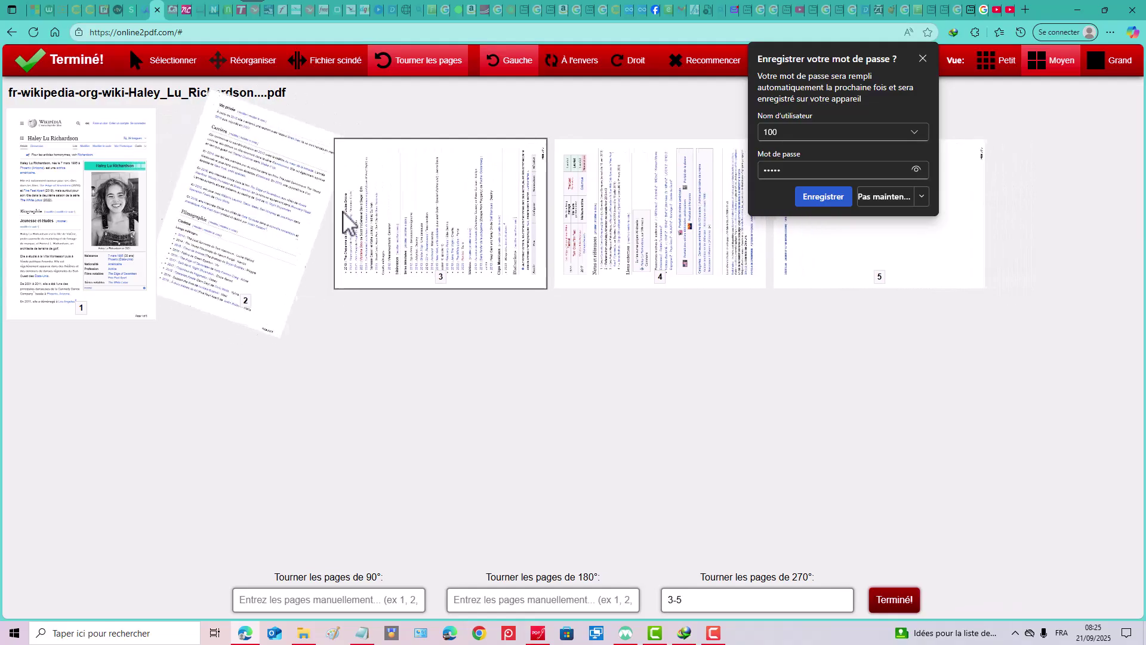
click(366, 217)
click(369, 212)
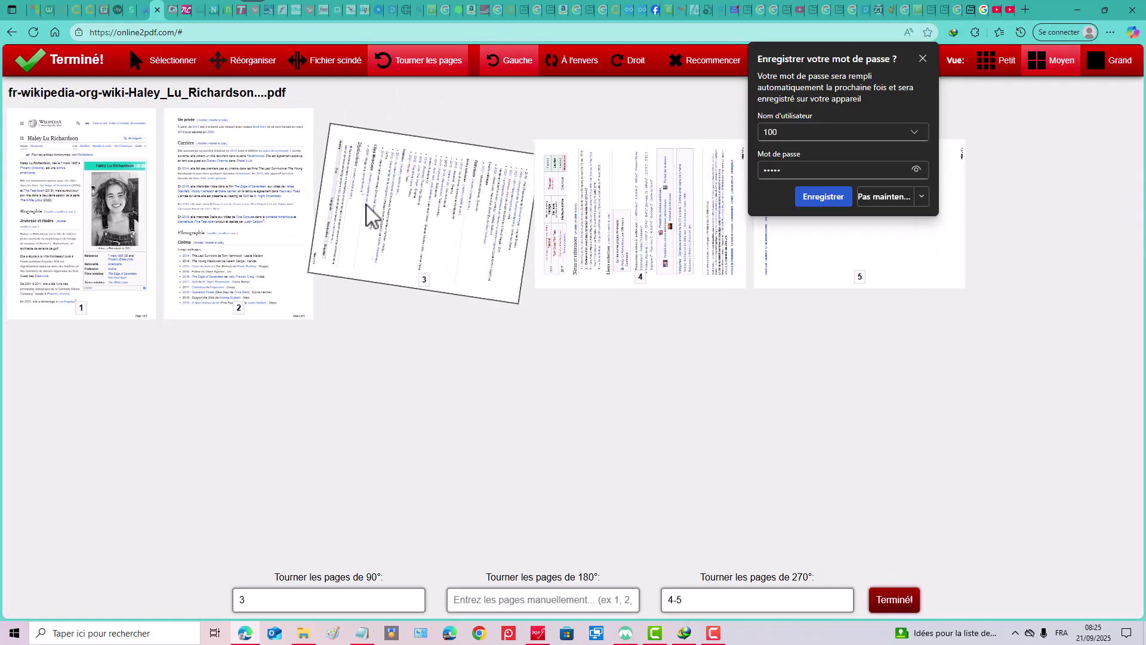
click(368, 215)
Set pages 4 and 5 to 180° upside down and dismiss Edge's save-password prompt.
click(570, 191)
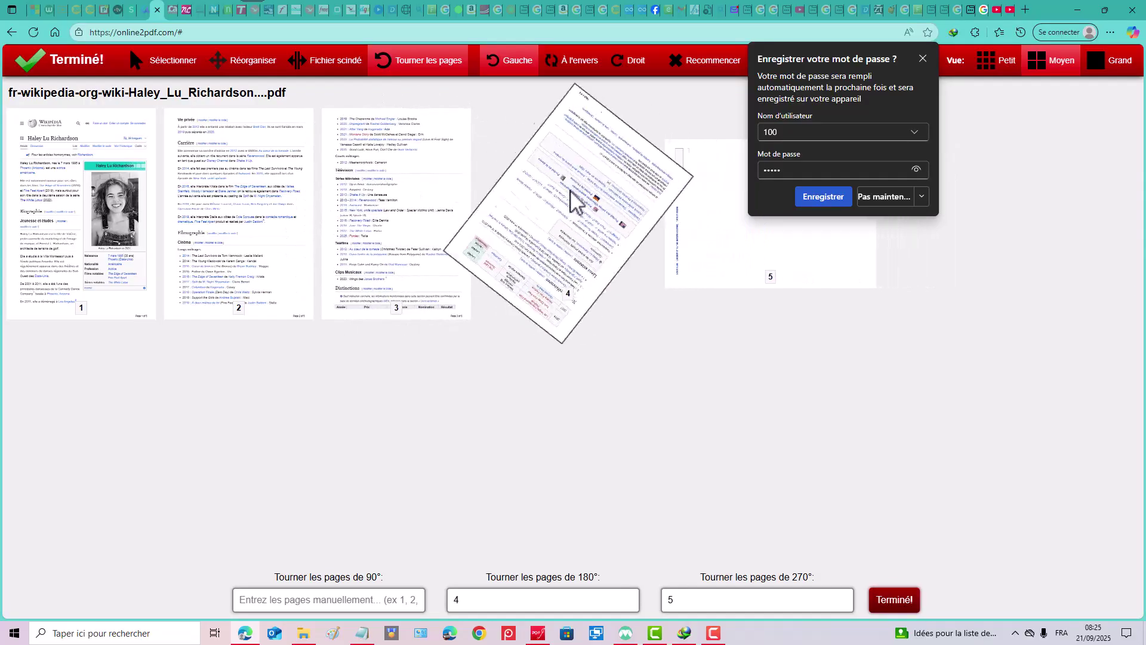
click(687, 210)
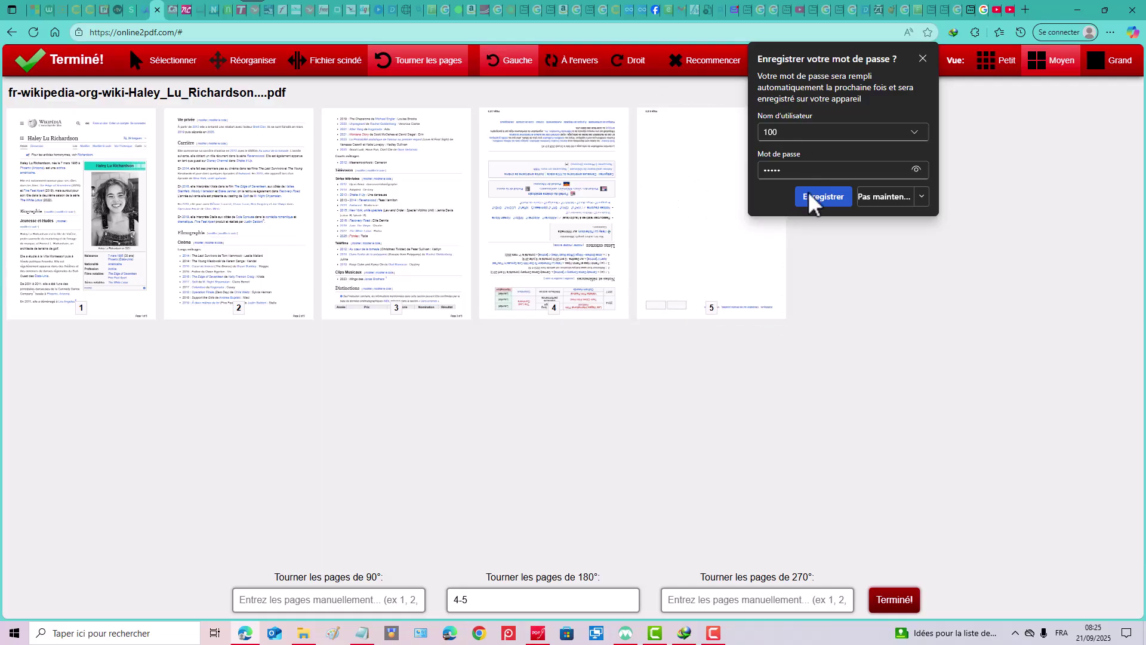
click(681, 165)
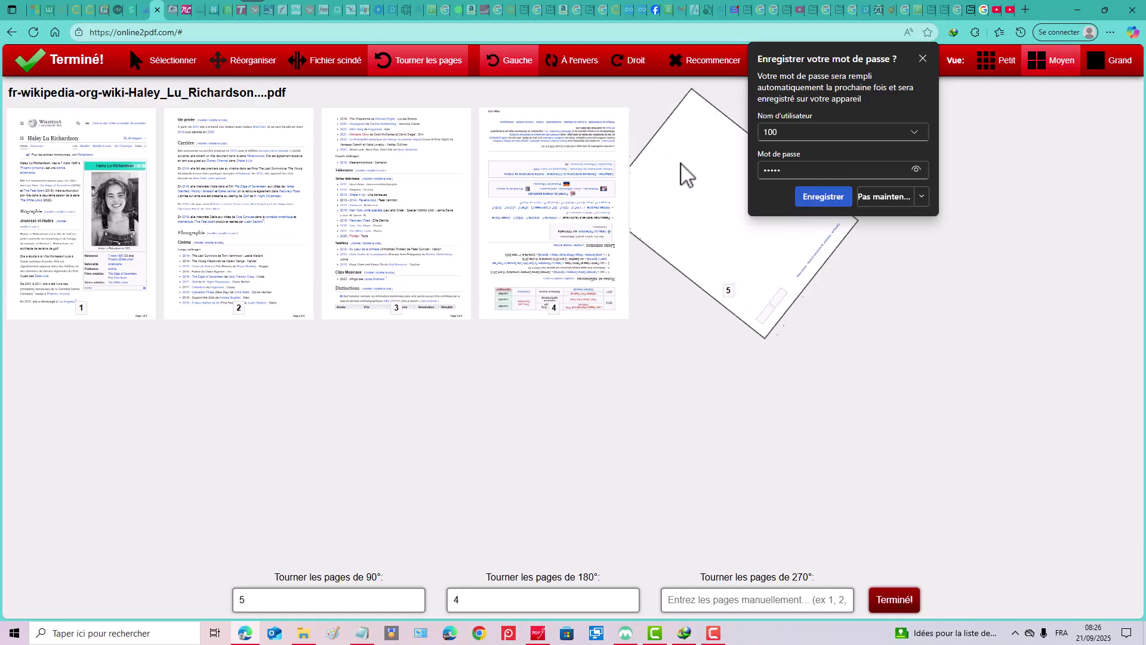
click(696, 173)
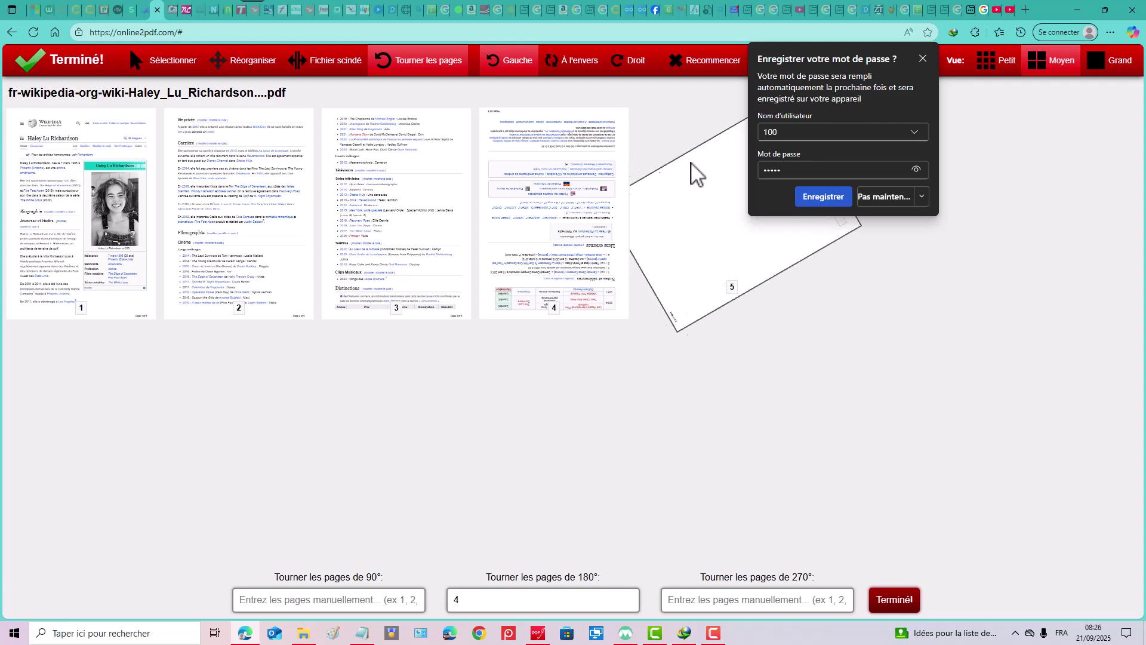
click(692, 170)
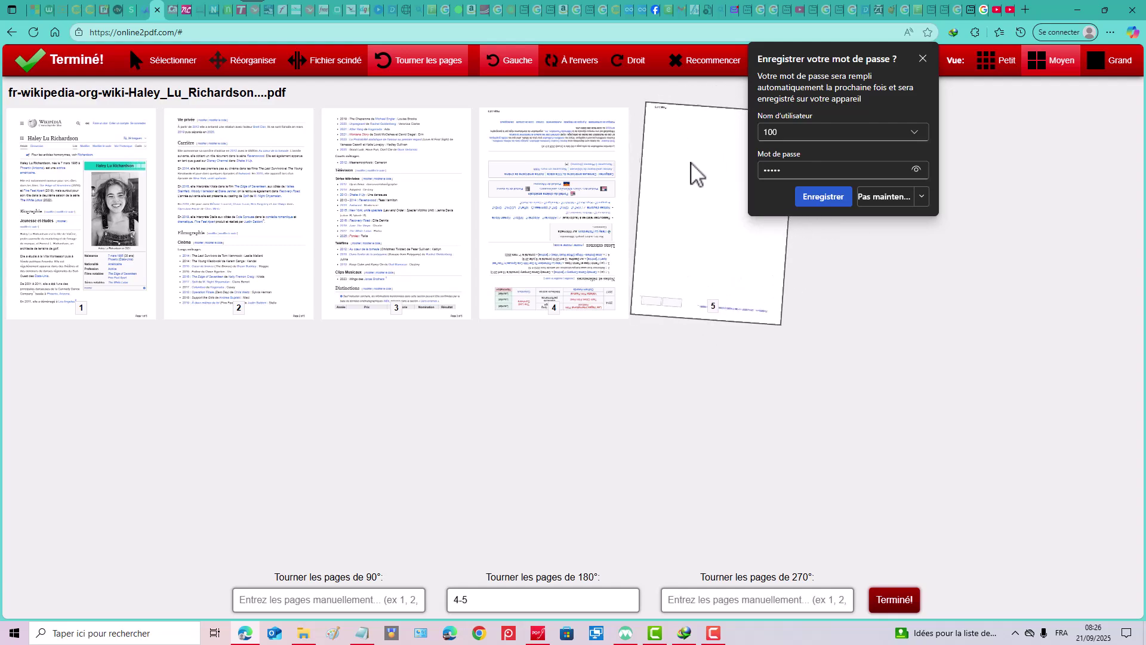
click(691, 175)
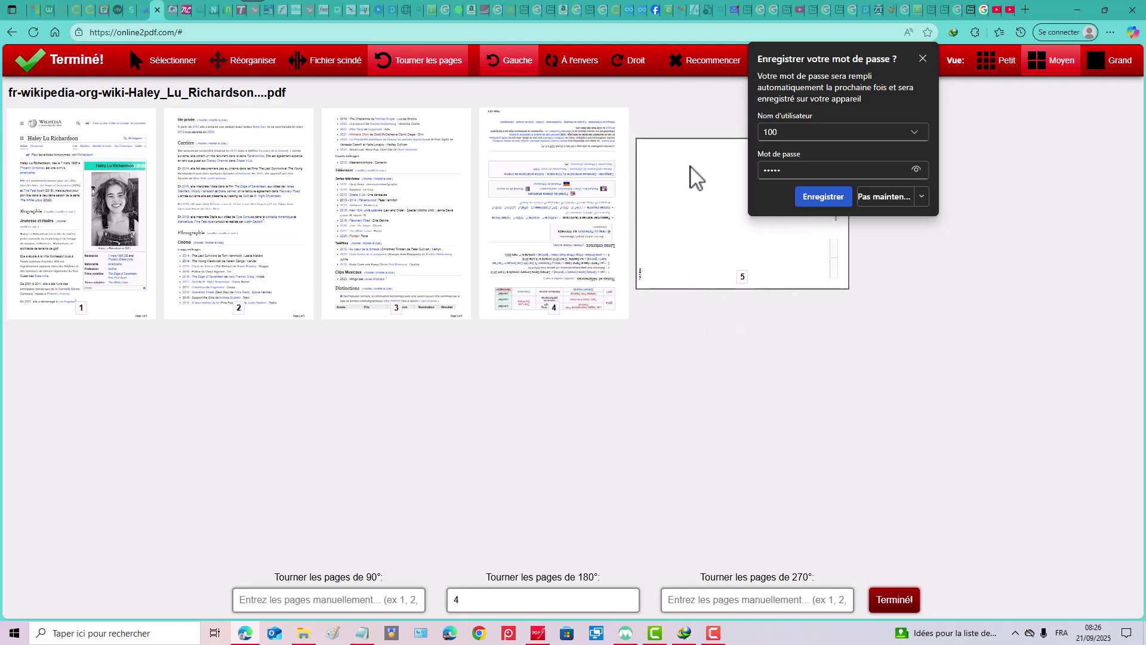
click(693, 175)
click(693, 175)
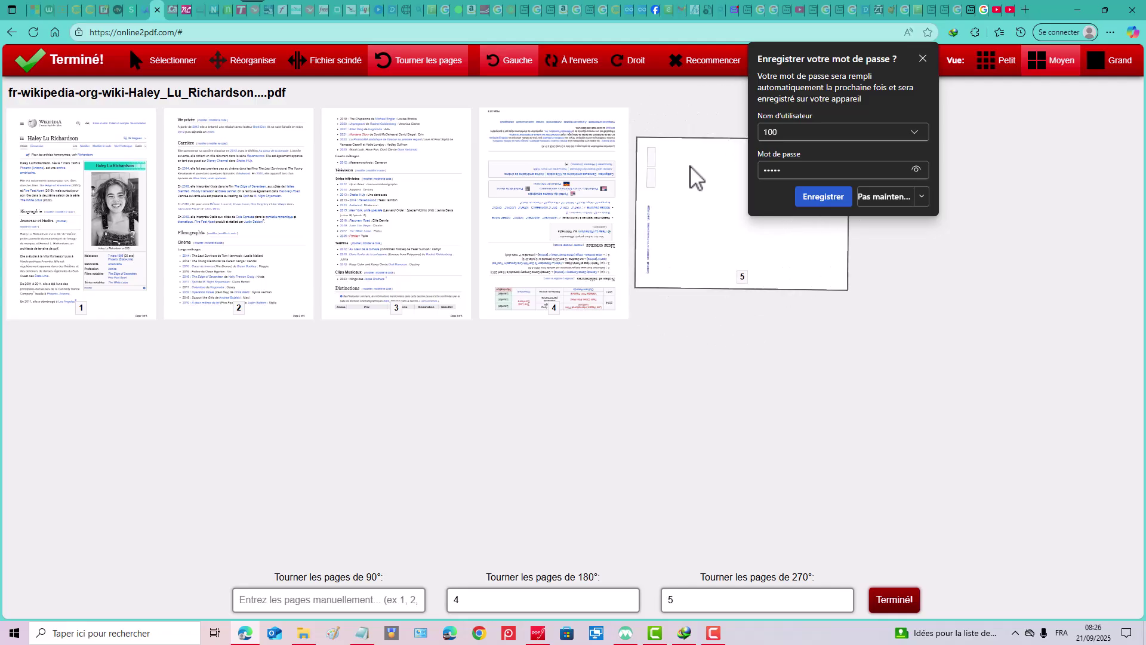
click(693, 174)
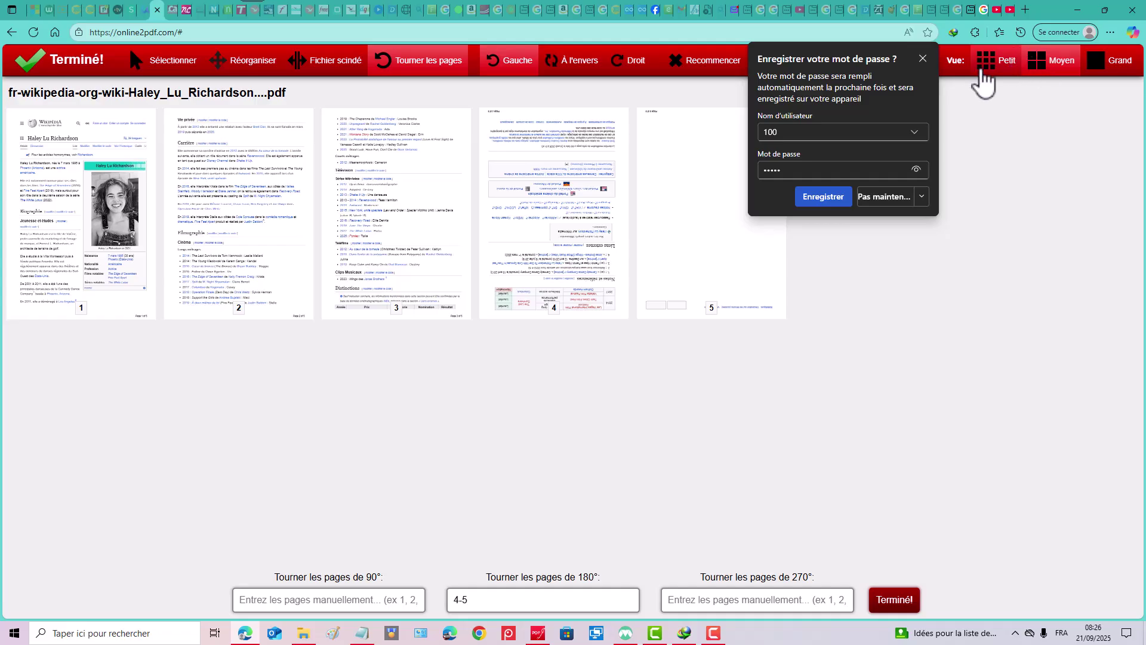
click(923, 59)
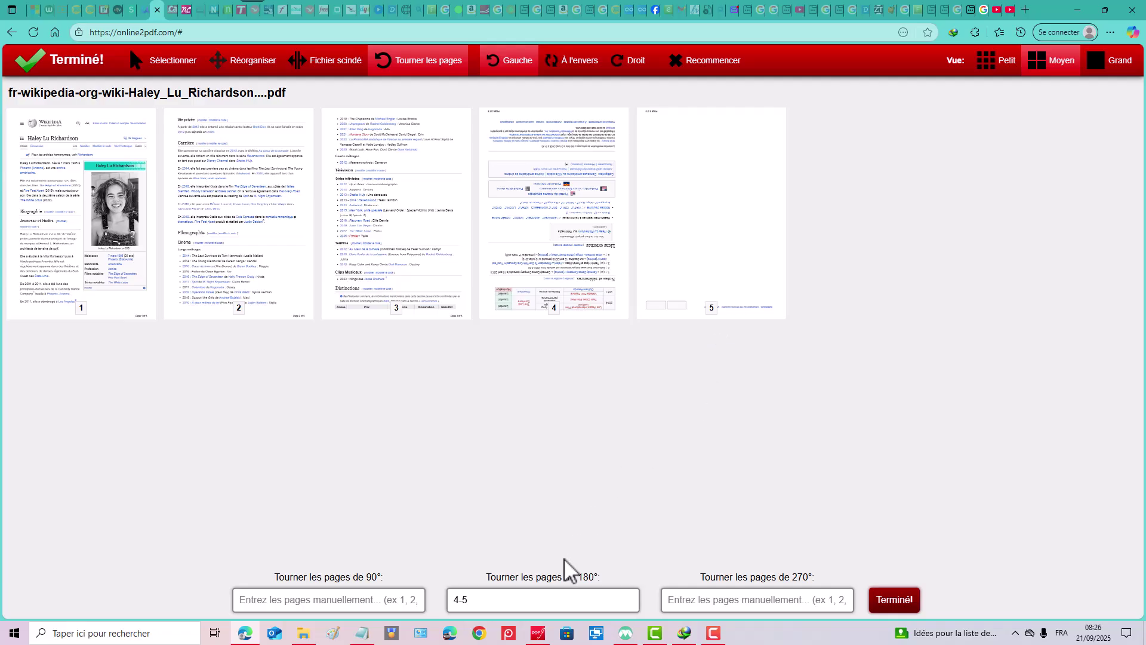
click(286, 595)
click(329, 602)
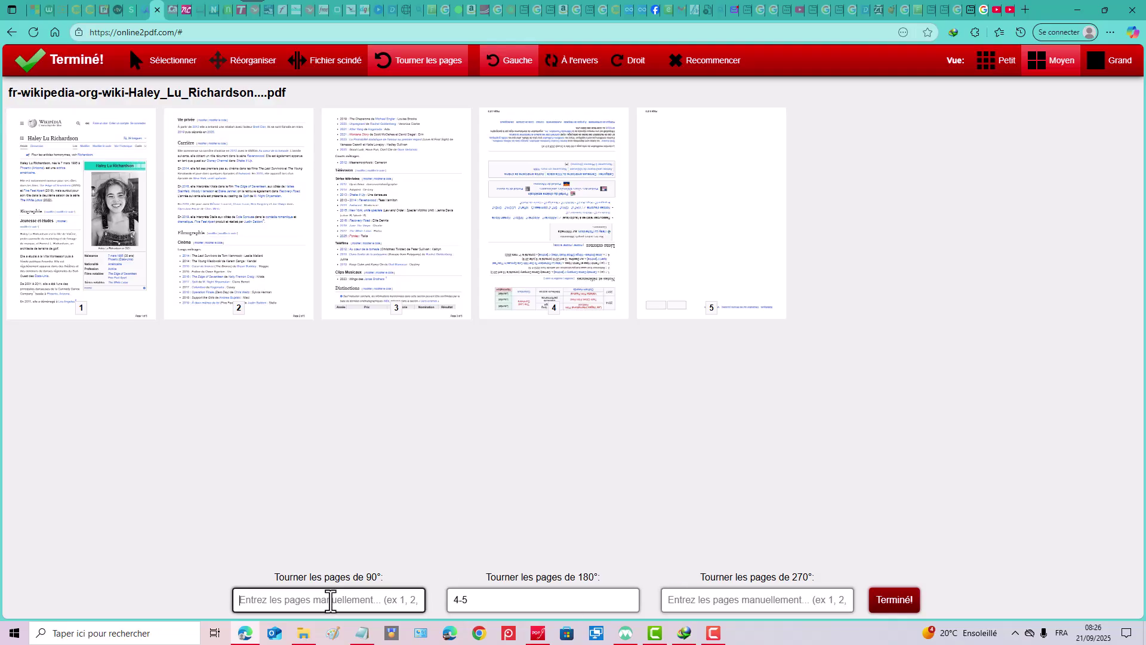
text(1,3)
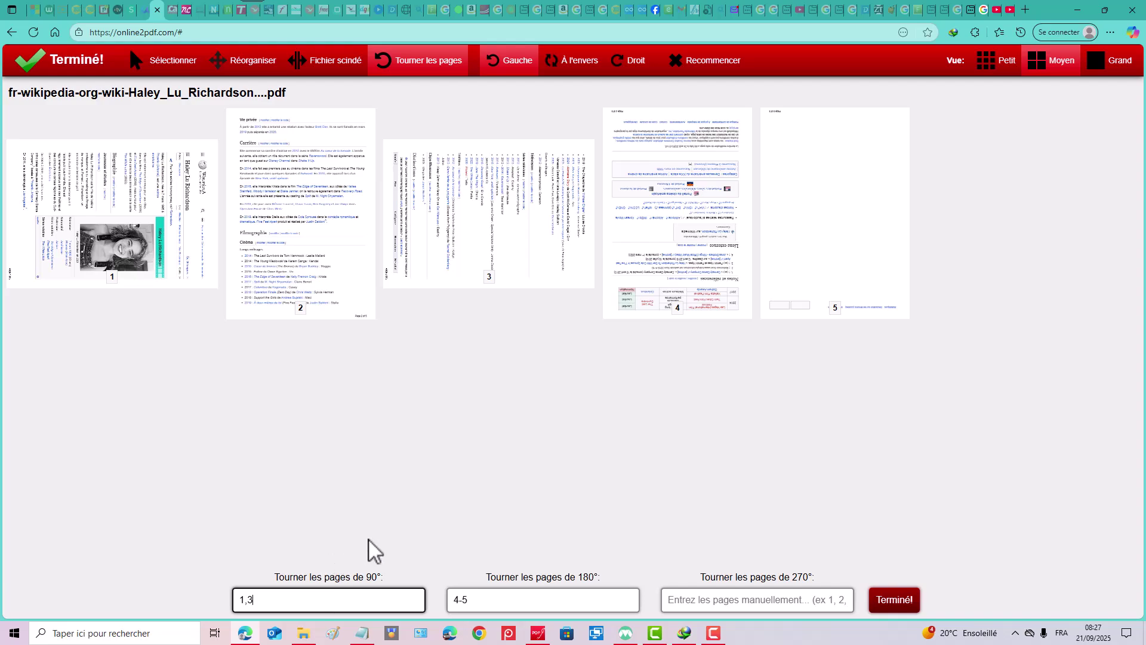
click(634, 63)
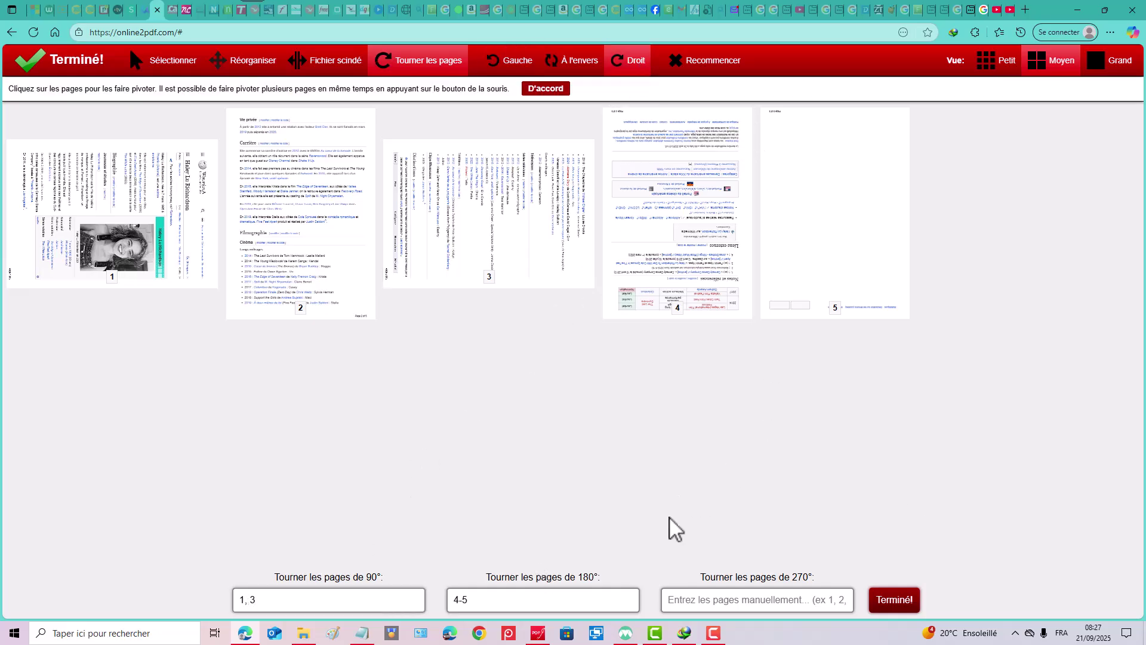
click(243, 600)
drag(274, 600, 1, 588)
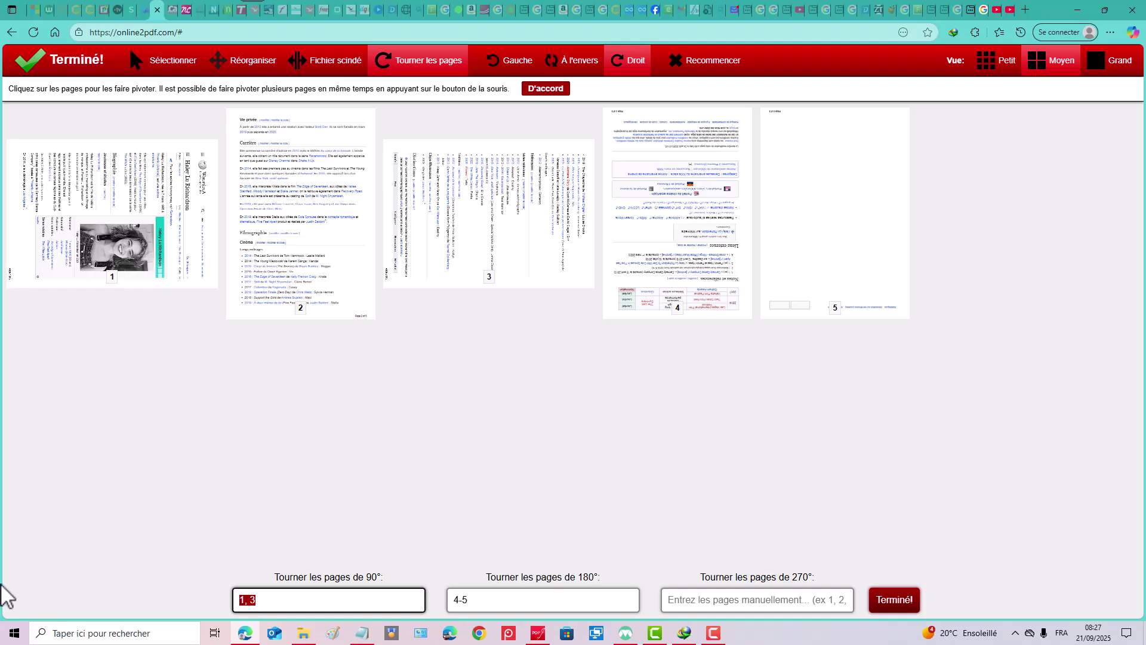
text(,)
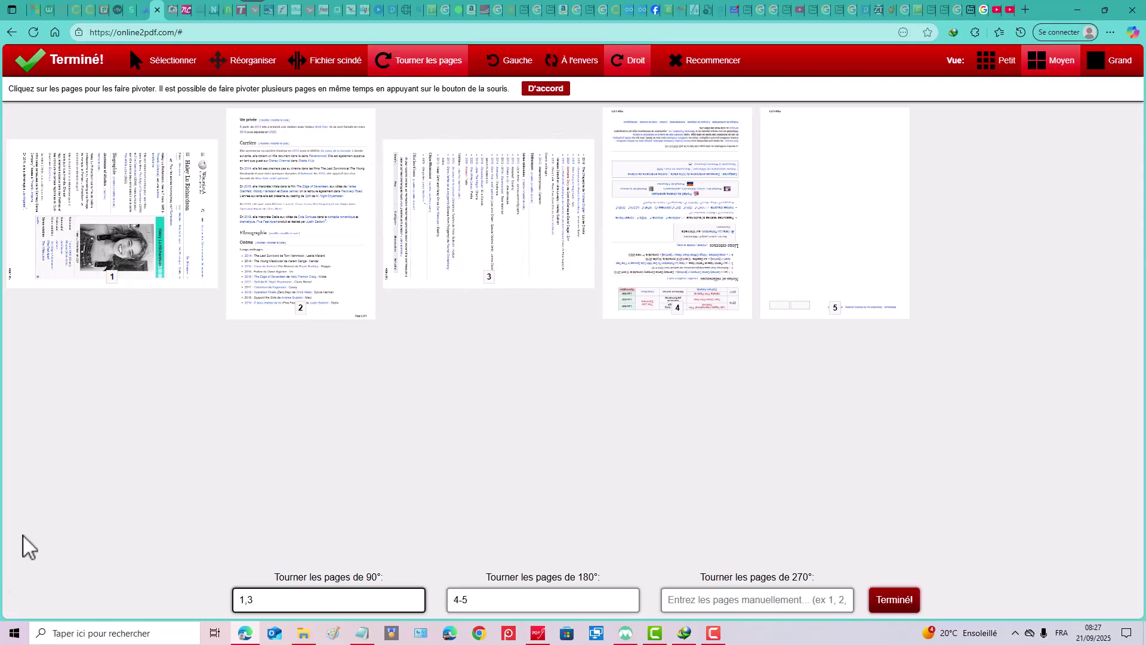
click(506, 71)
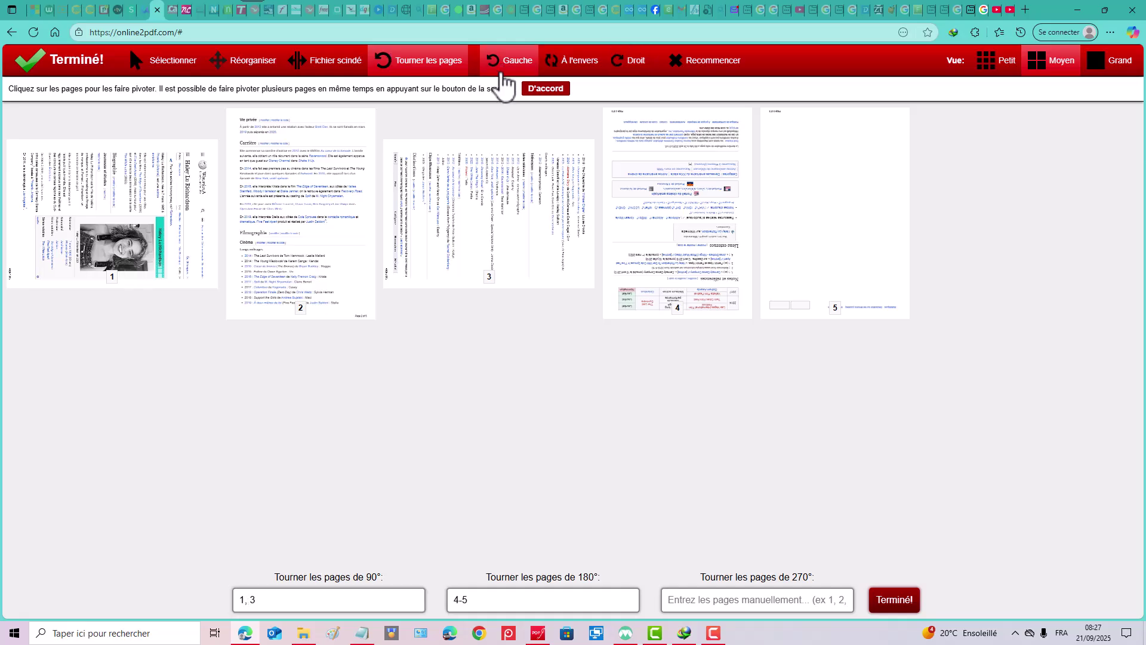
click(292, 595)
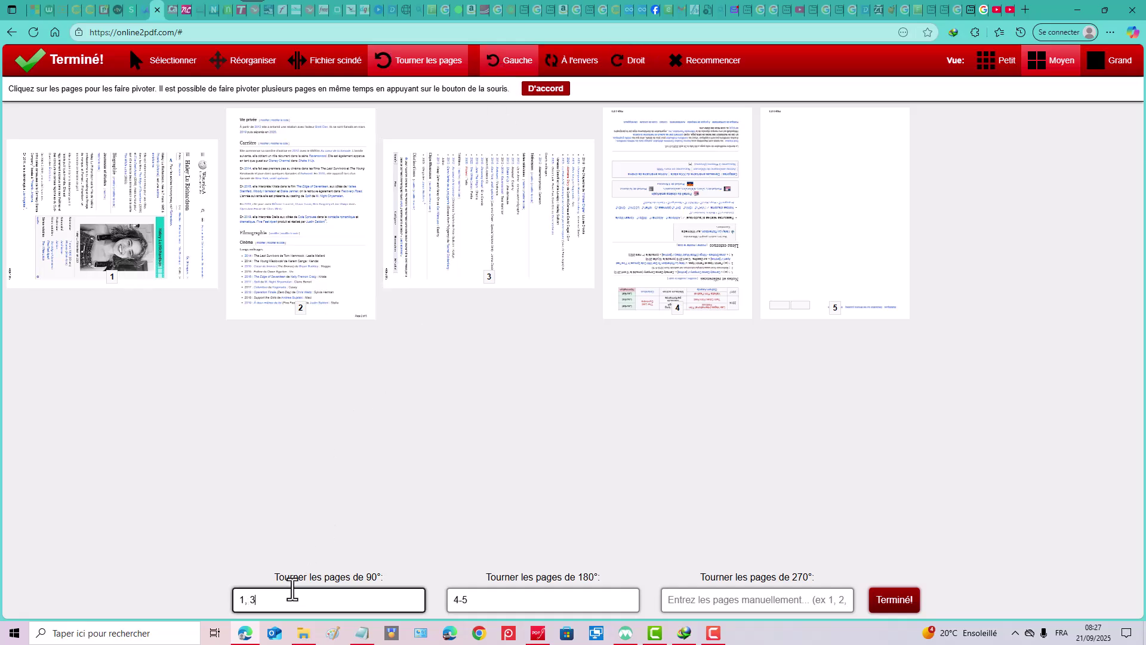
key(ctrl+a)
text(1)
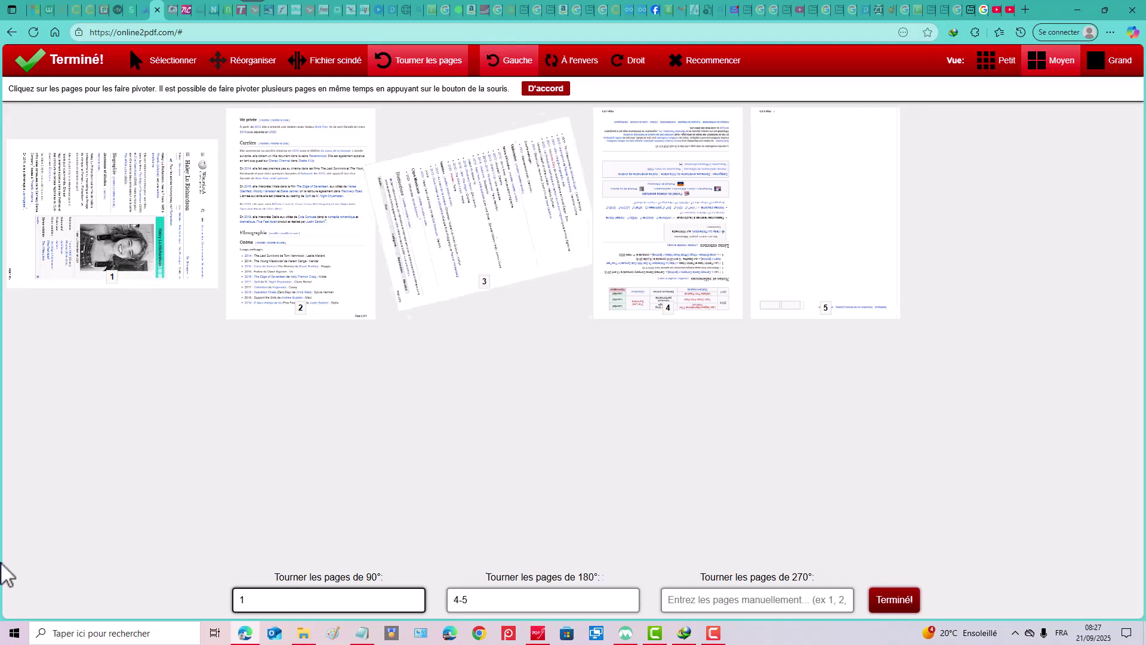
text(,3)
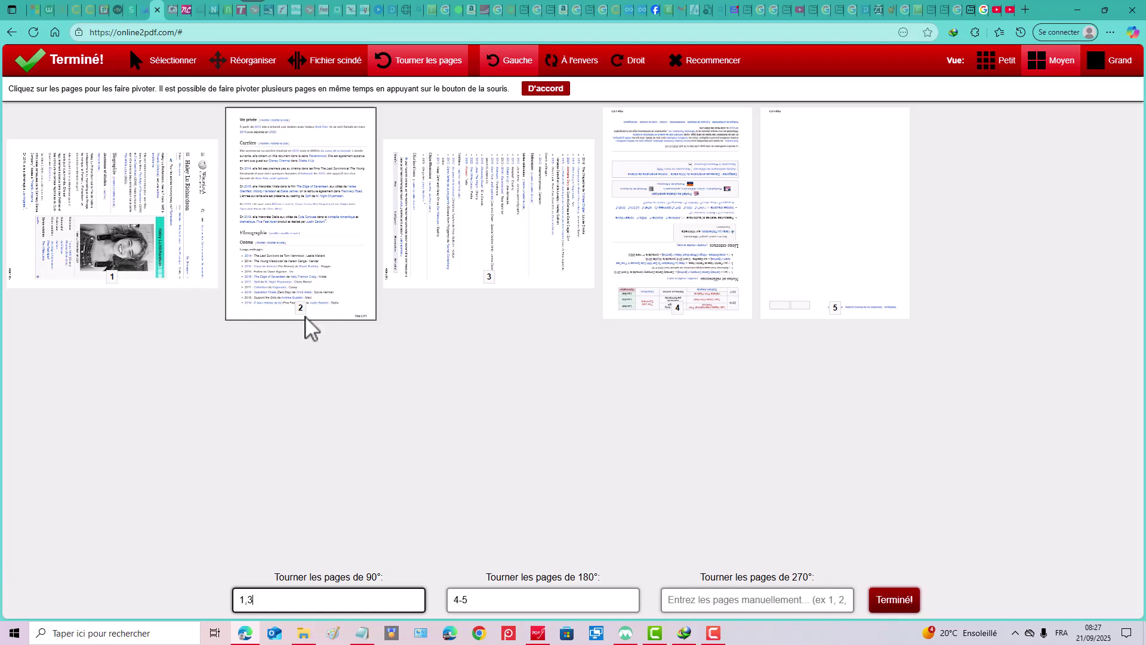
click(164, 226)
click(402, 232)
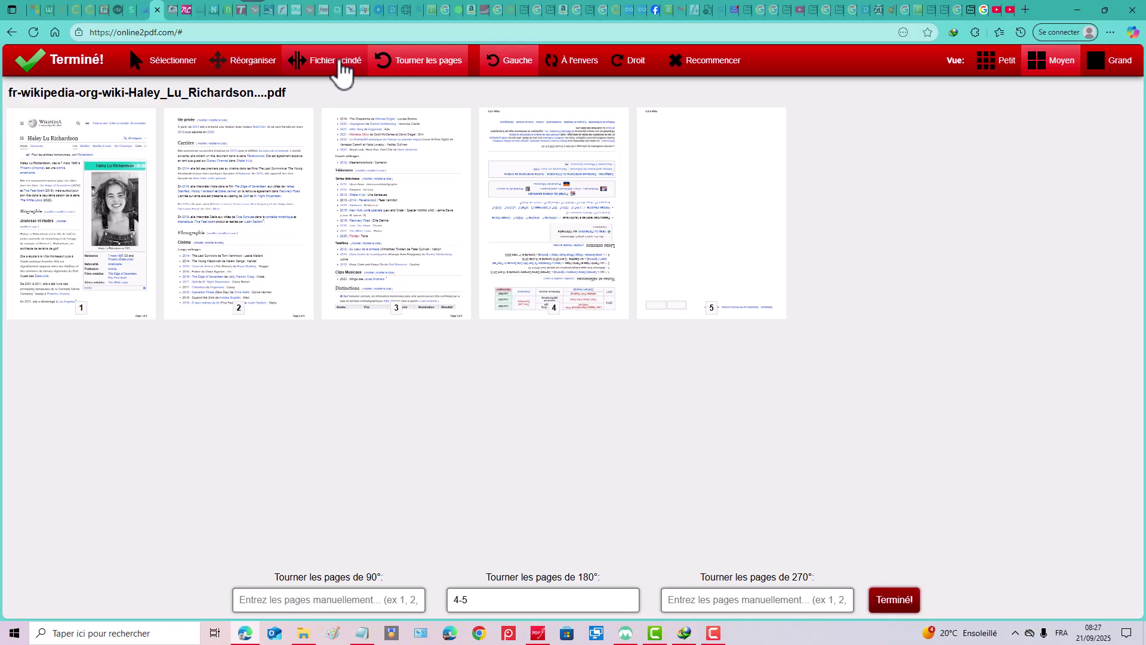
Split File 1 between pages 4 and 5 (1-4 | 5) and confirm with Terminé!
click(342, 61)
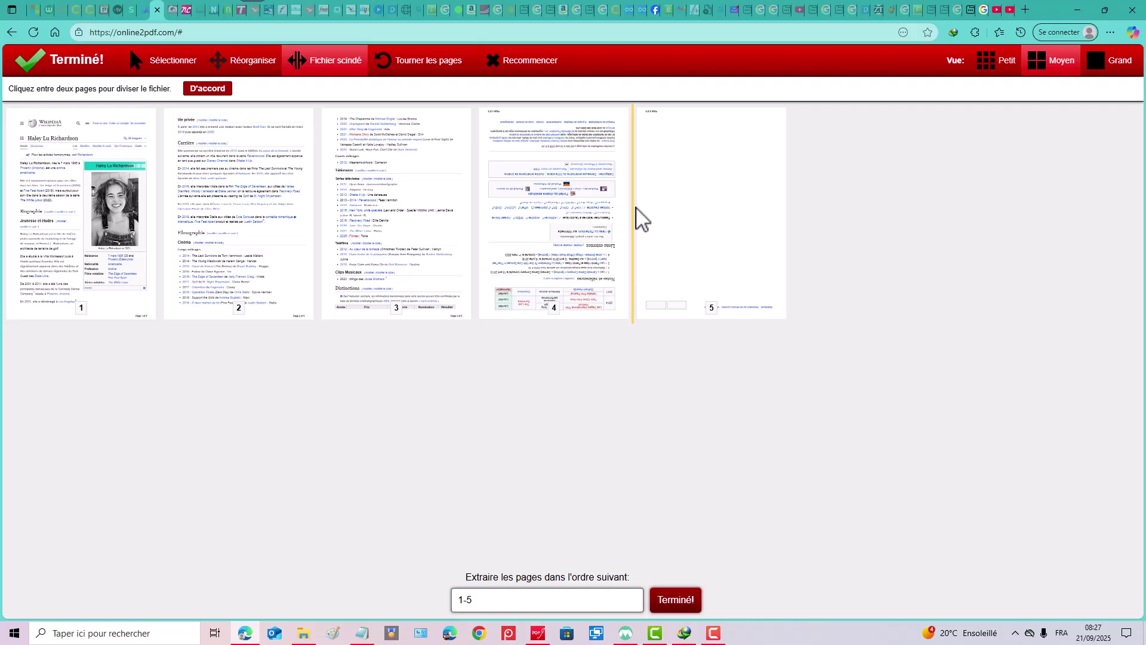
click(634, 203)
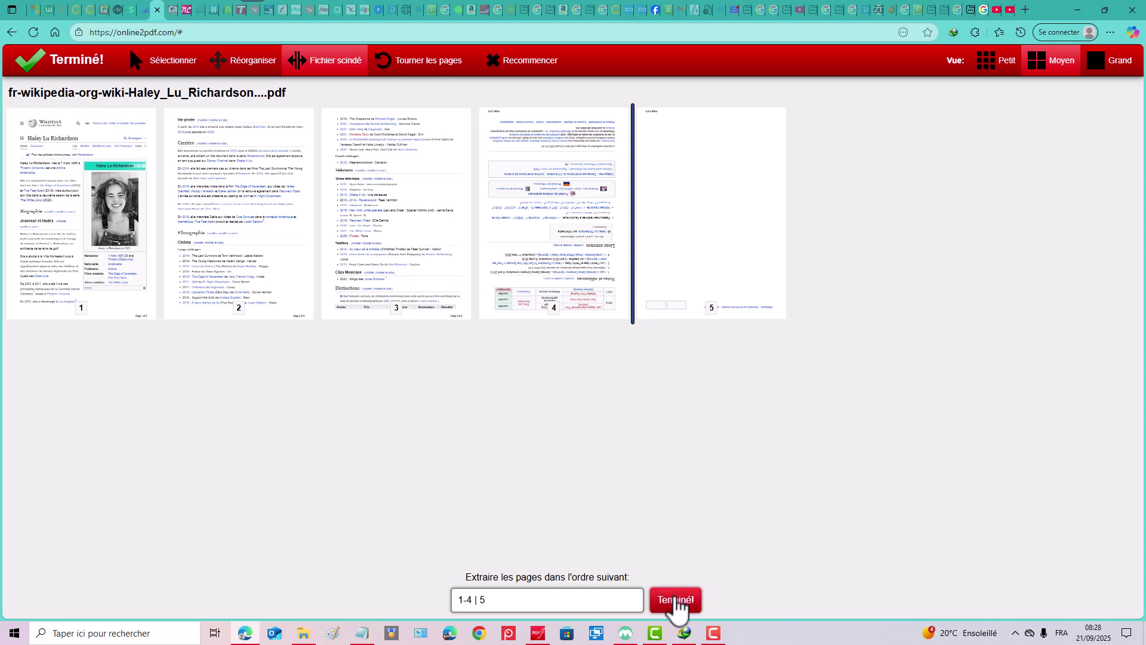
click(678, 600)
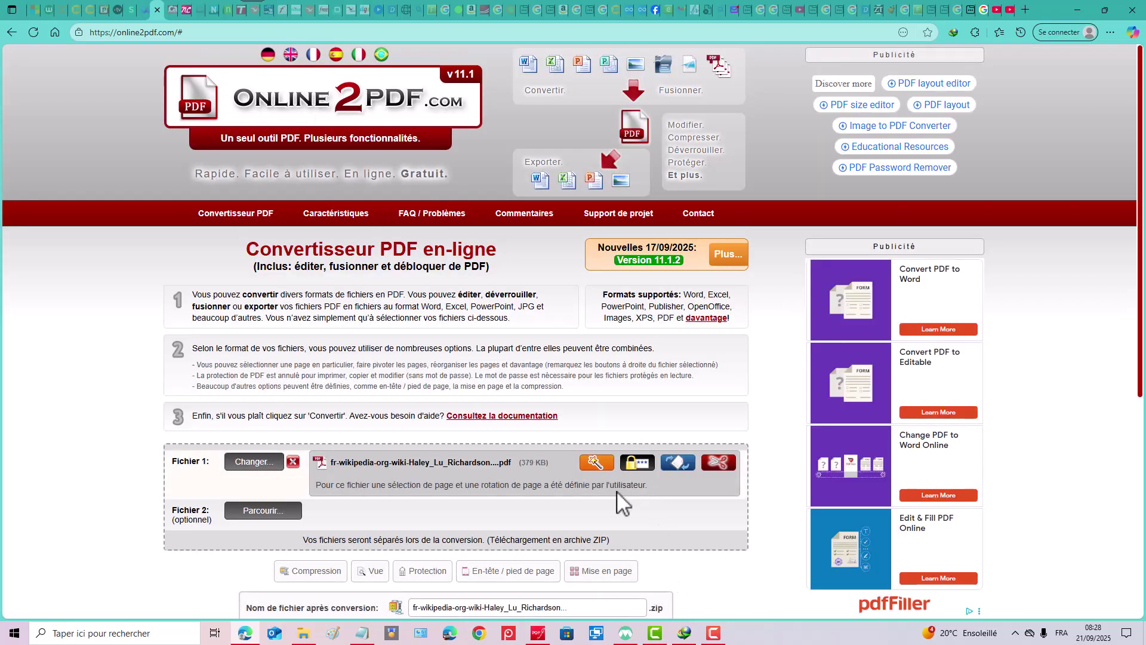
Convert the PDF and manually download the resulting 236.32 KB ZIP archive.
scroll(588, 472, down, 3)
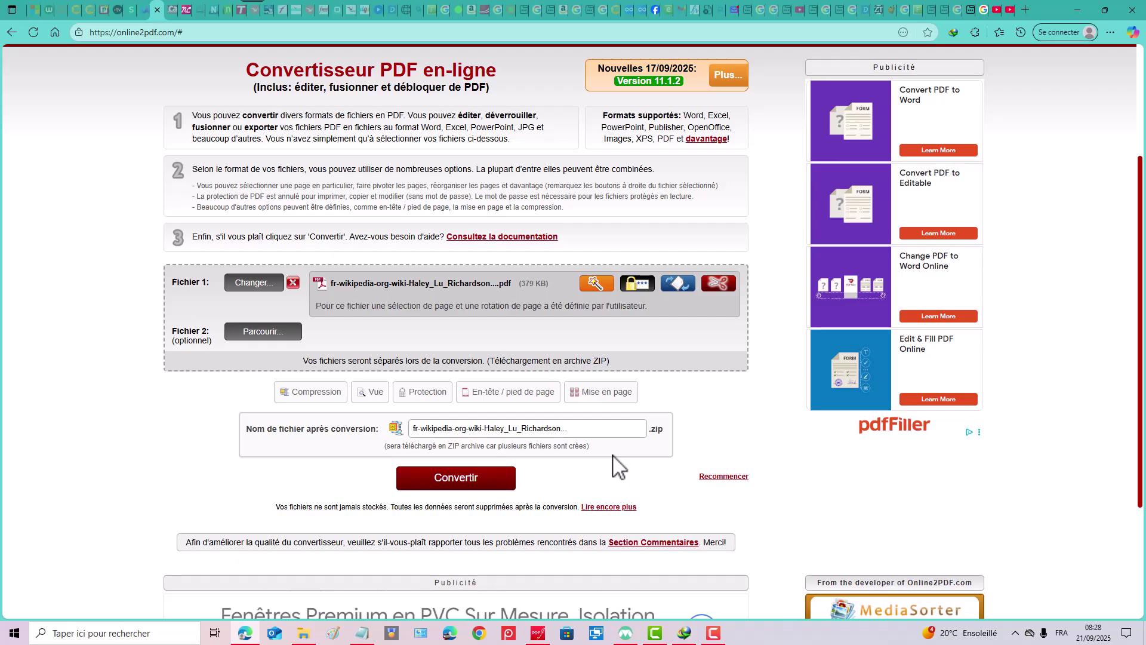
click(477, 486)
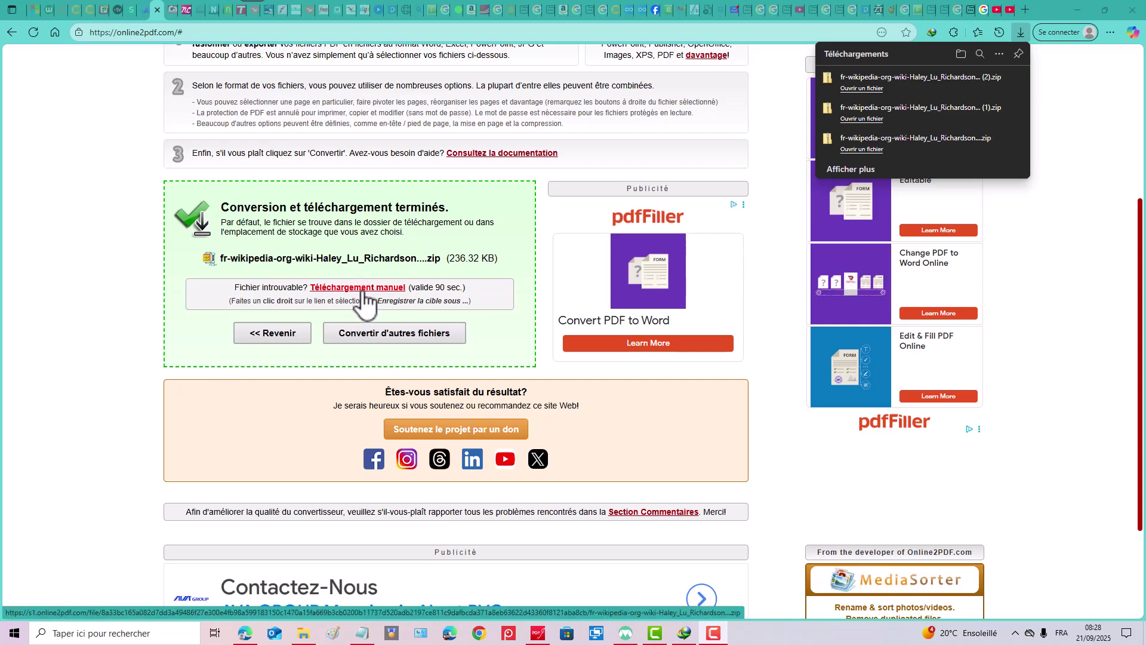
click(363, 292)
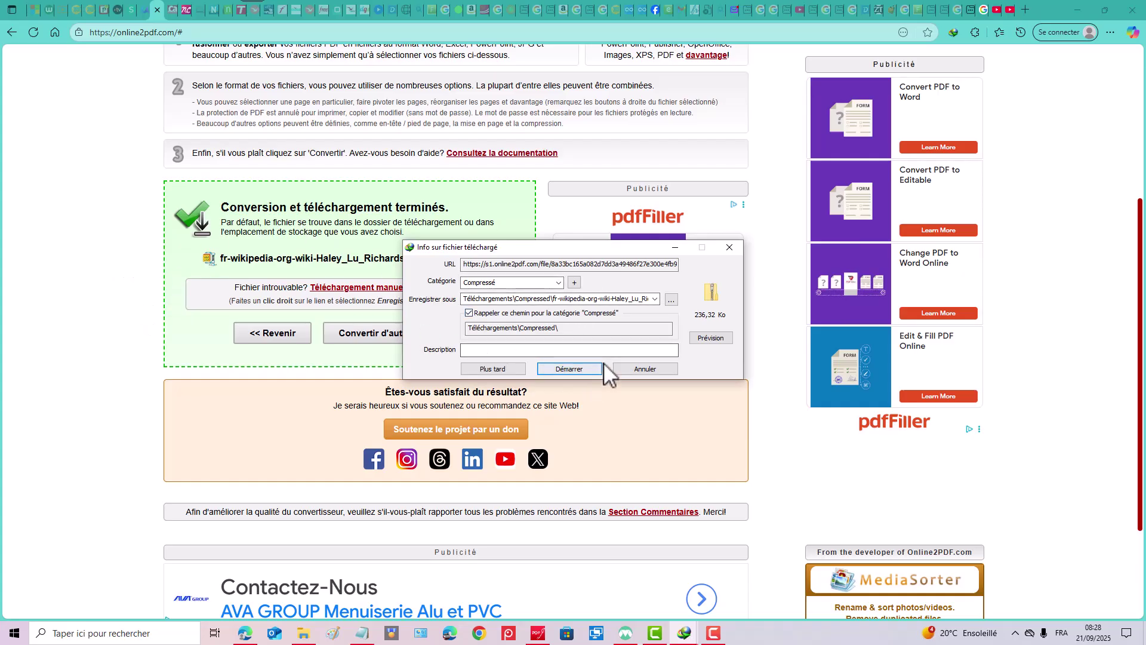
click(568, 369)
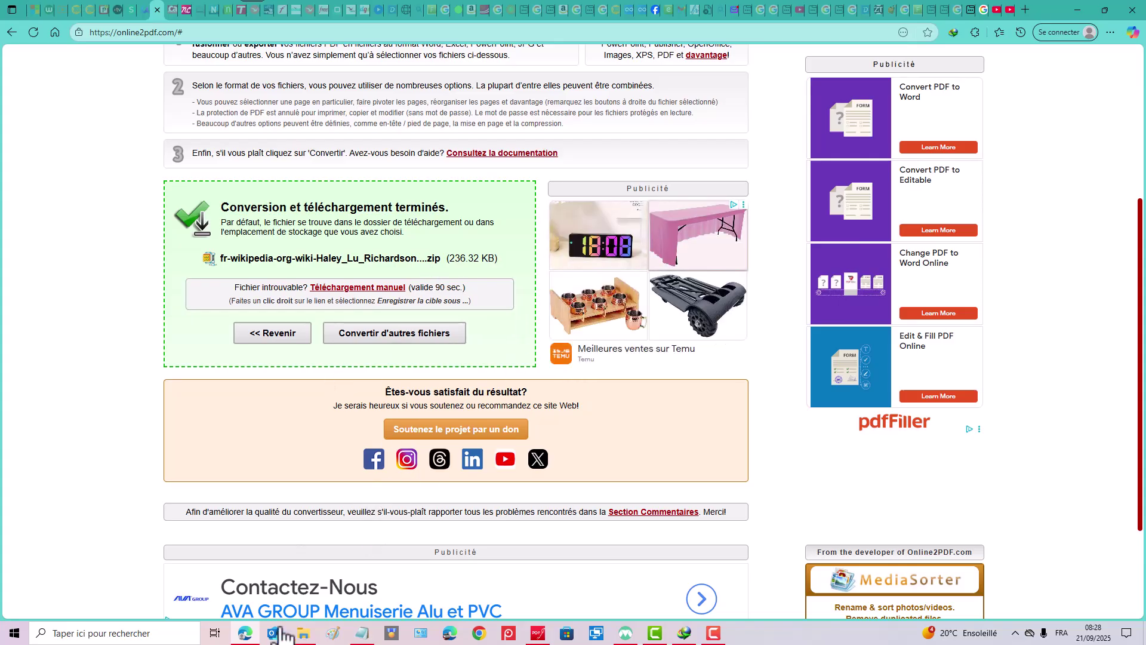
Extract the newest zip with 7-Zip Extraire Ici into Compressed, overwriting all older PDFs.
click(302, 634)
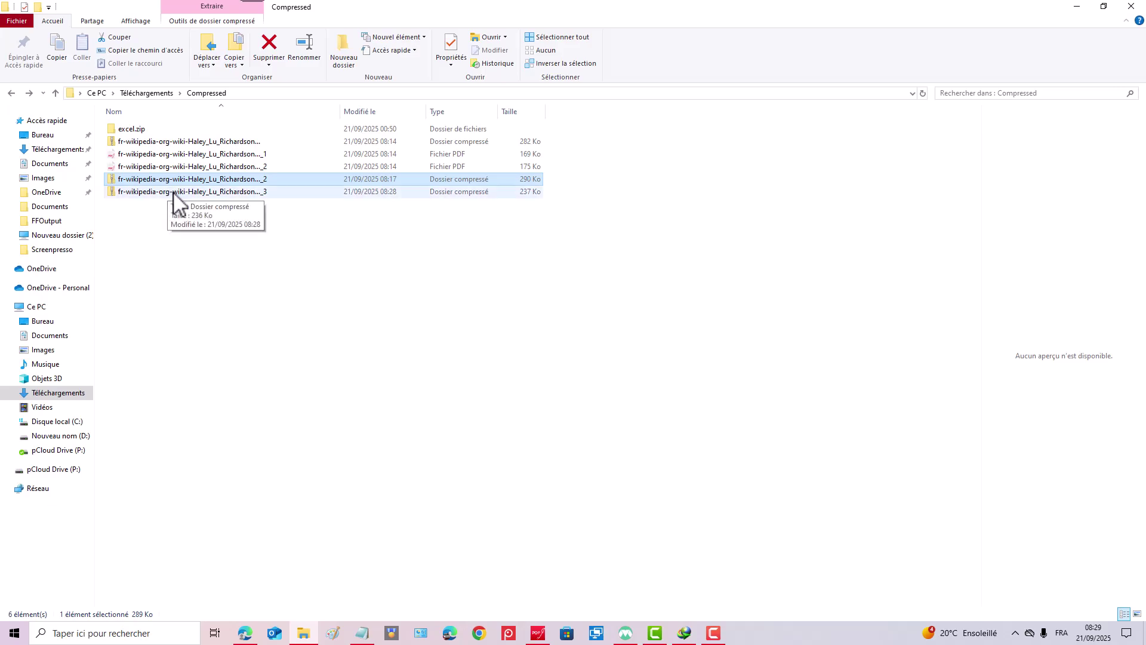
click(190, 192)
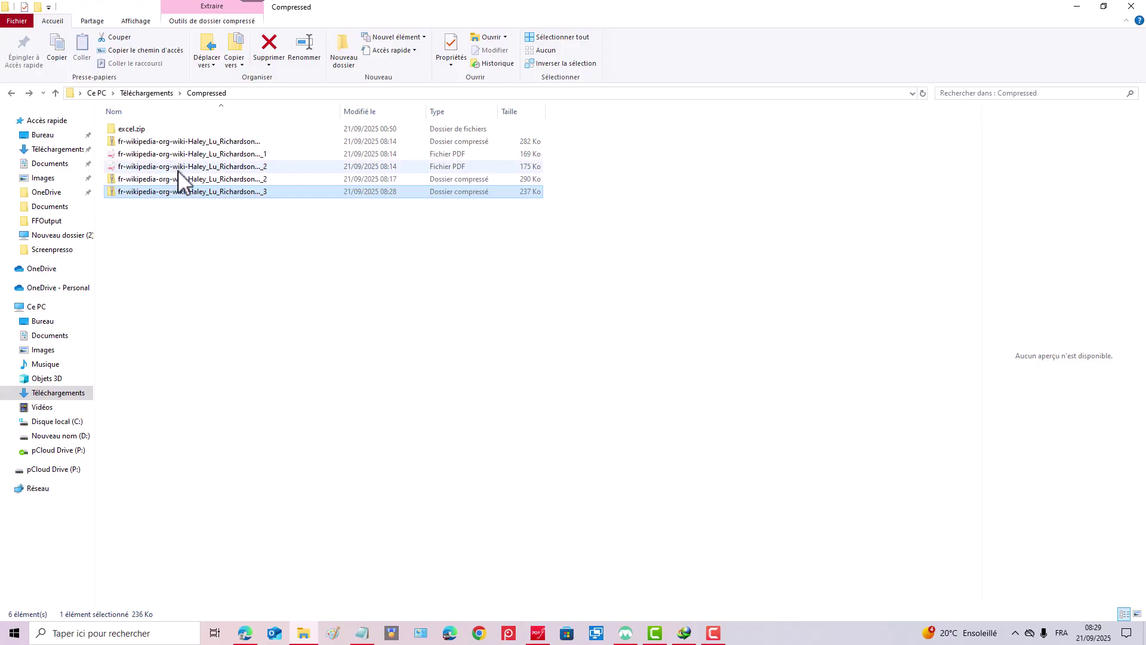
right_click(155, 194)
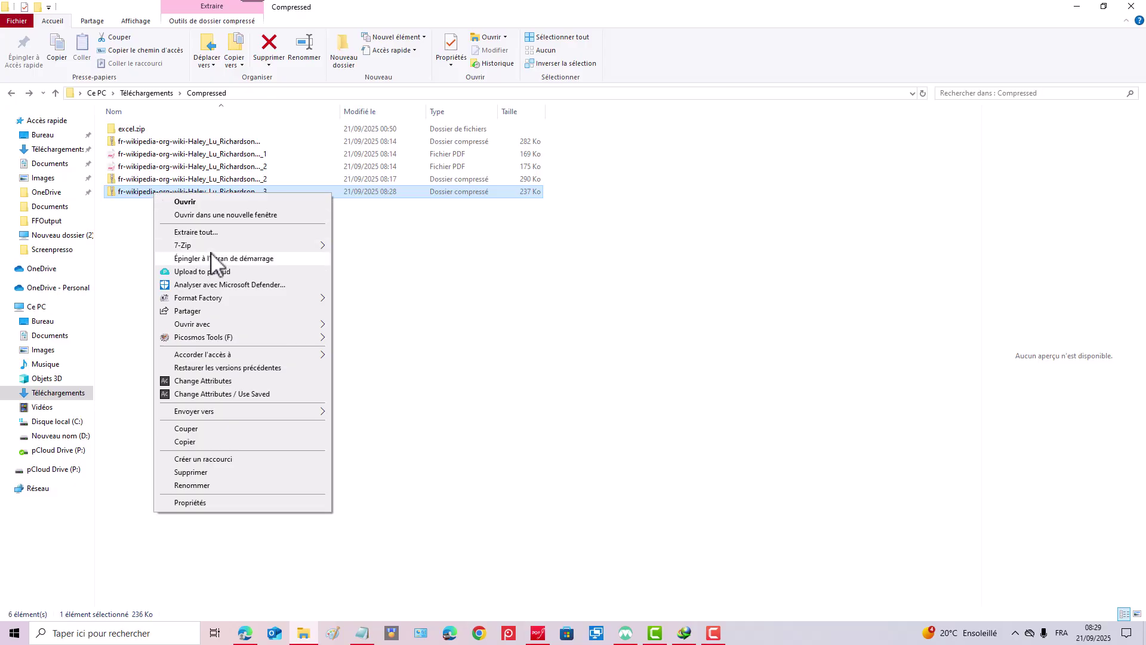
mouse_move(211, 247)
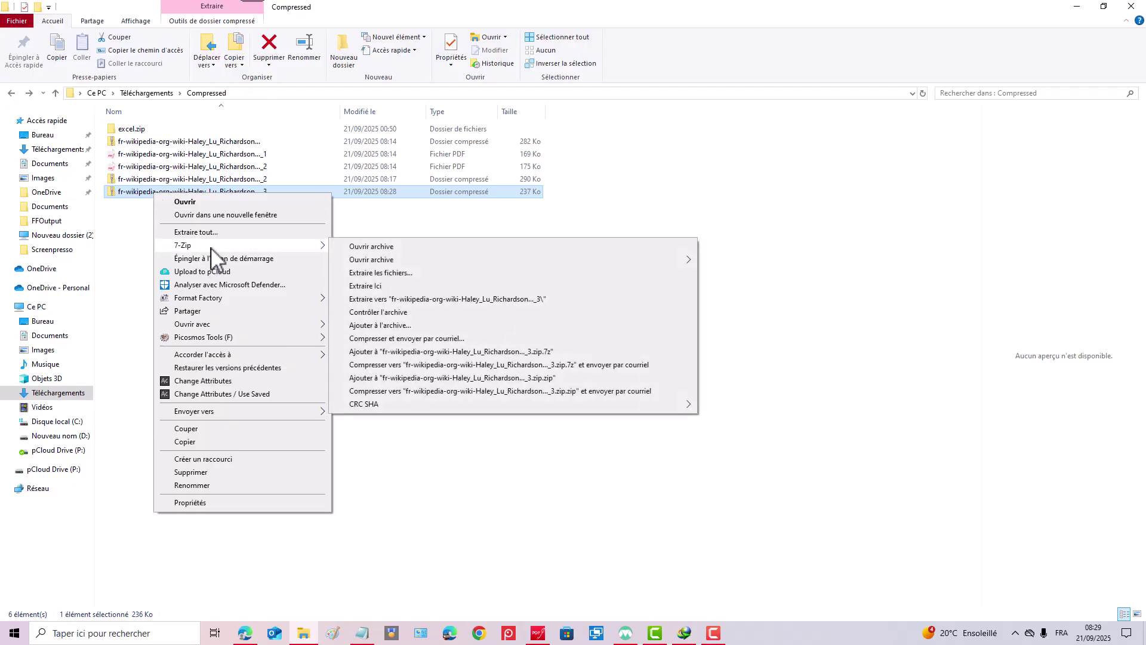
click(371, 287)
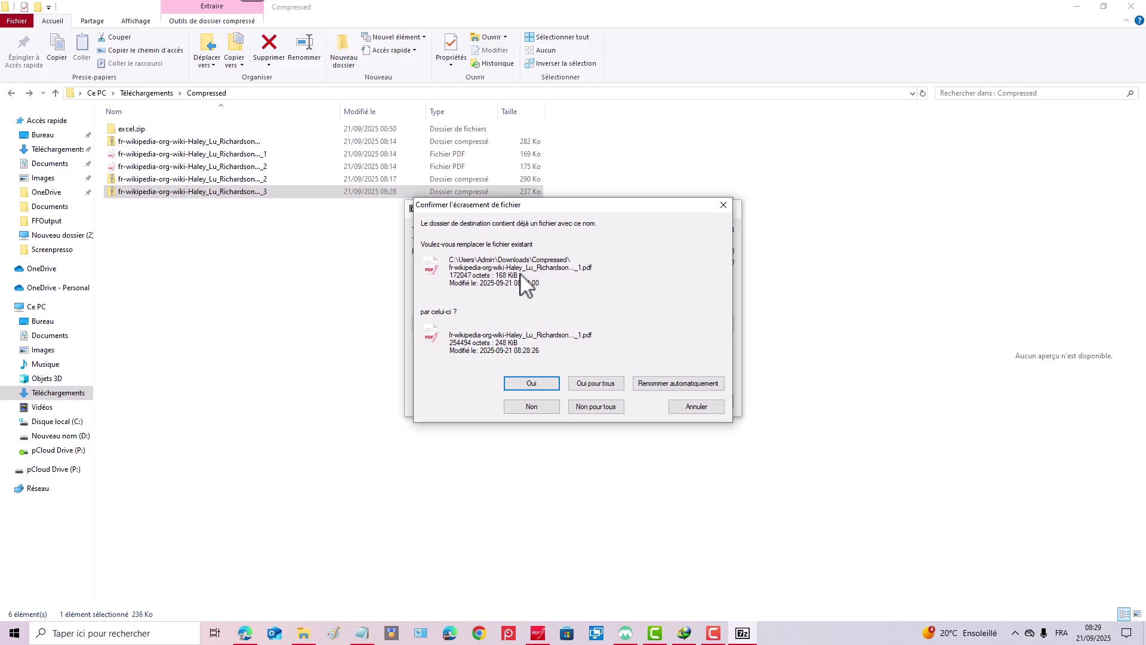
click(590, 386)
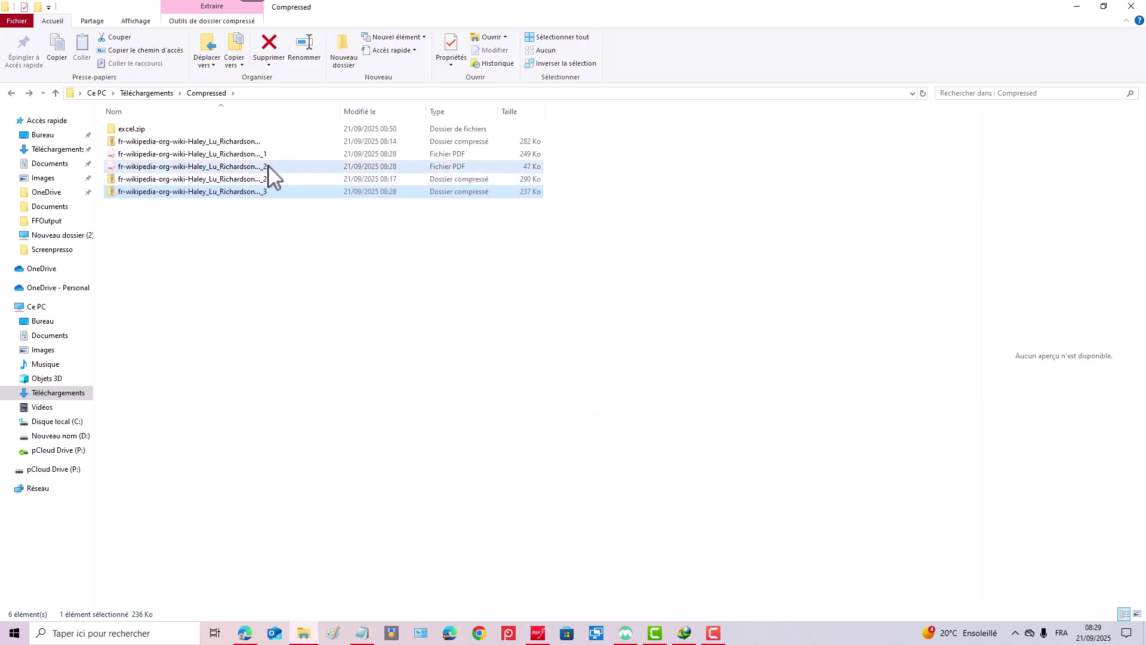
Preview both extracted PDFs and delete the small 47 Ko one.
click(218, 154)
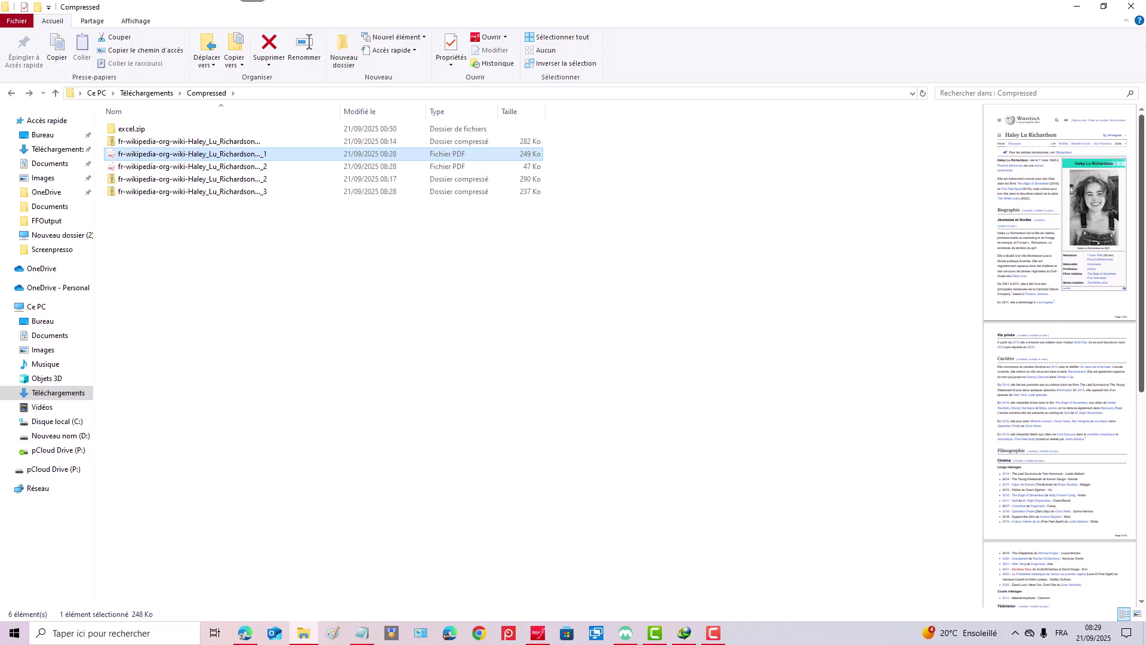
scroll(1051, 267, down, 4)
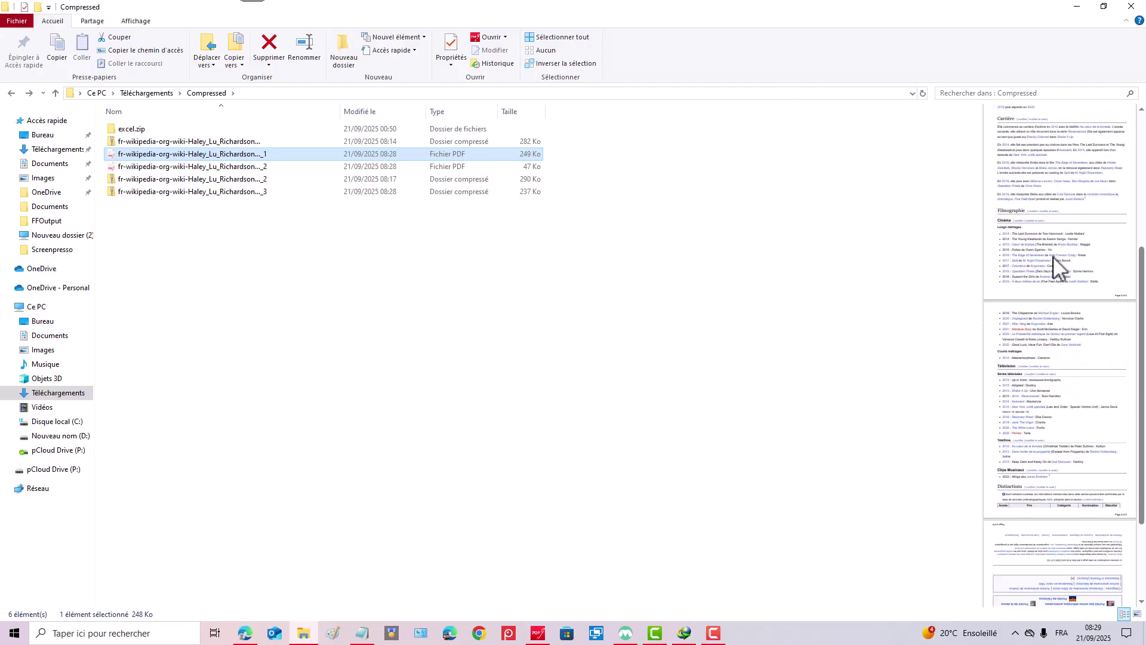
scroll(1055, 266, down, 2)
scroll(1057, 262, up, 10)
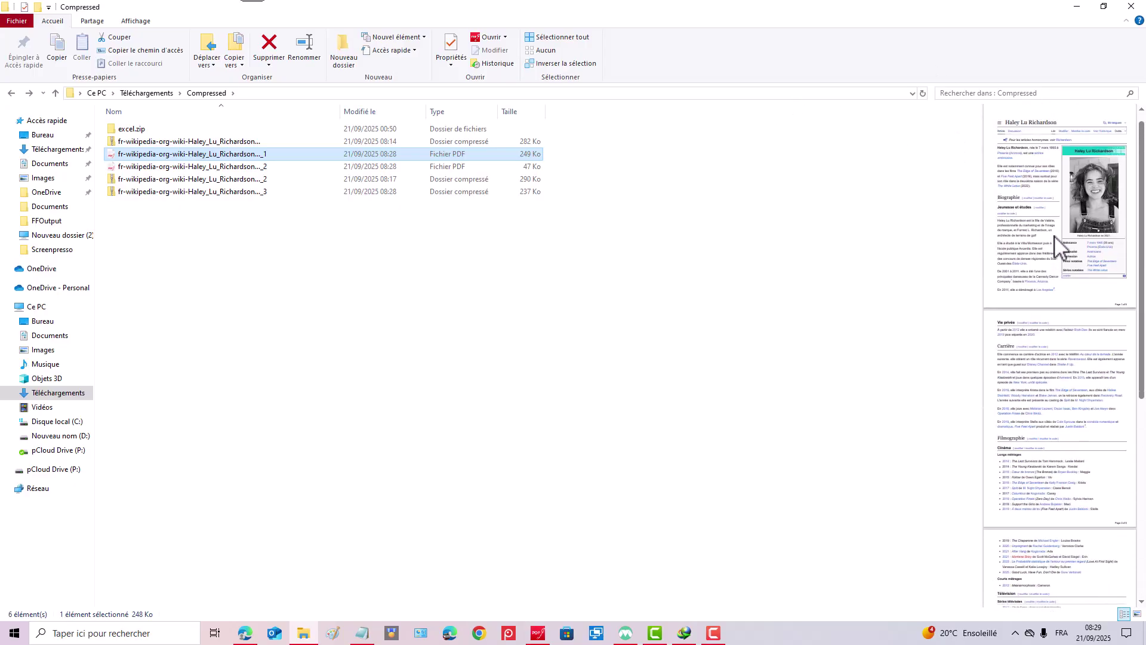
click(218, 167)
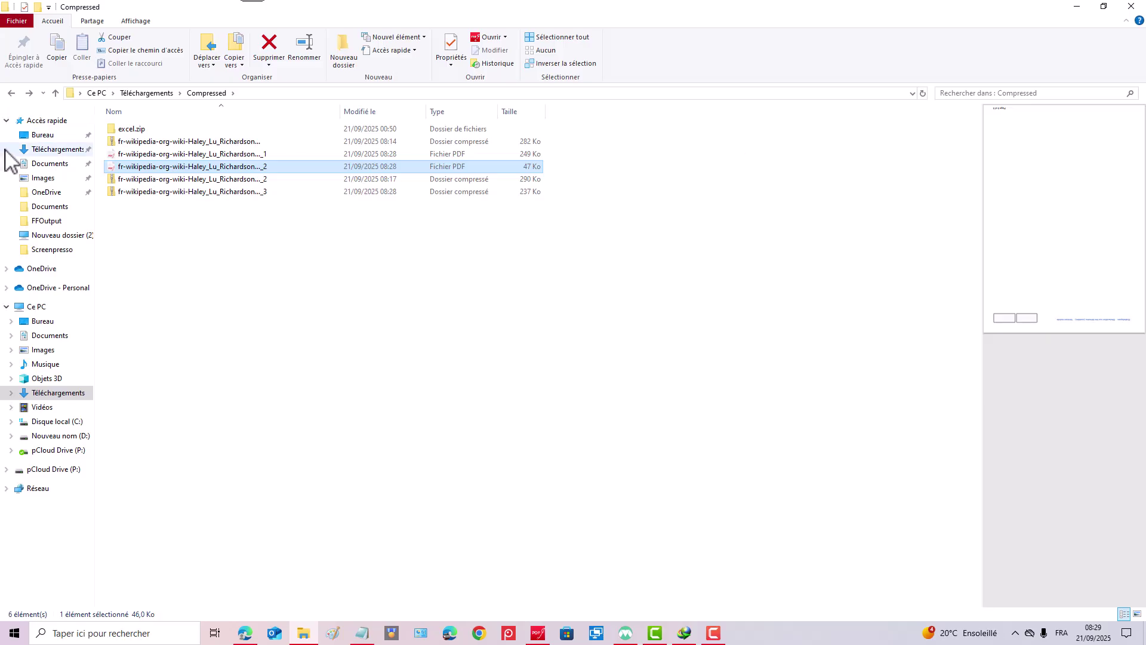
right_click(160, 175)
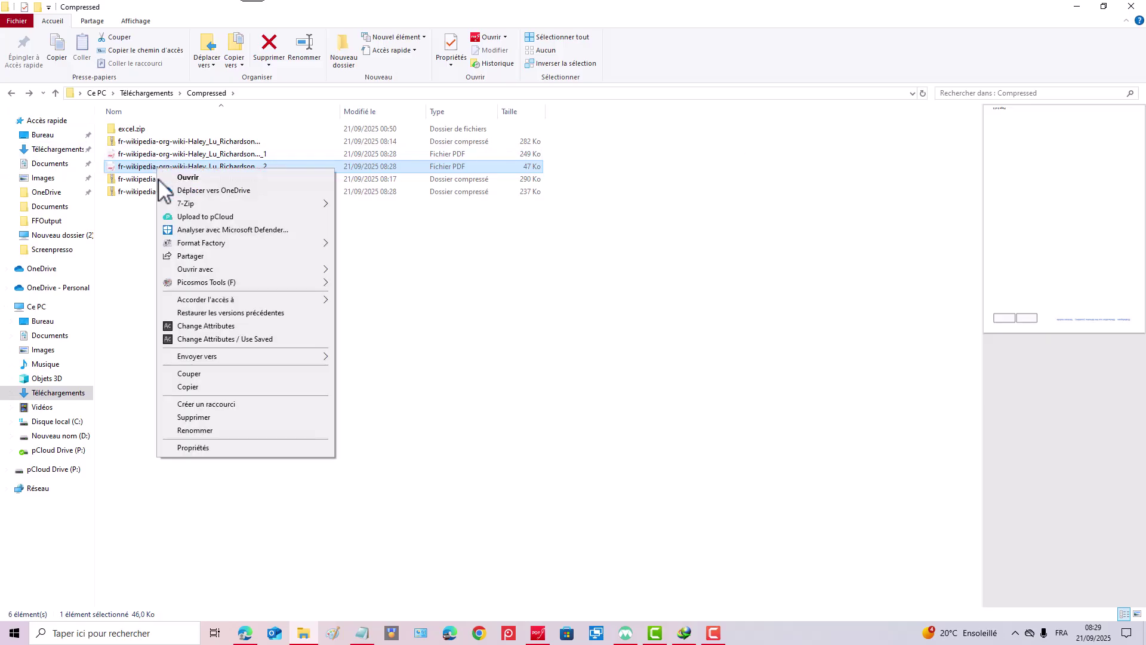
click(205, 420)
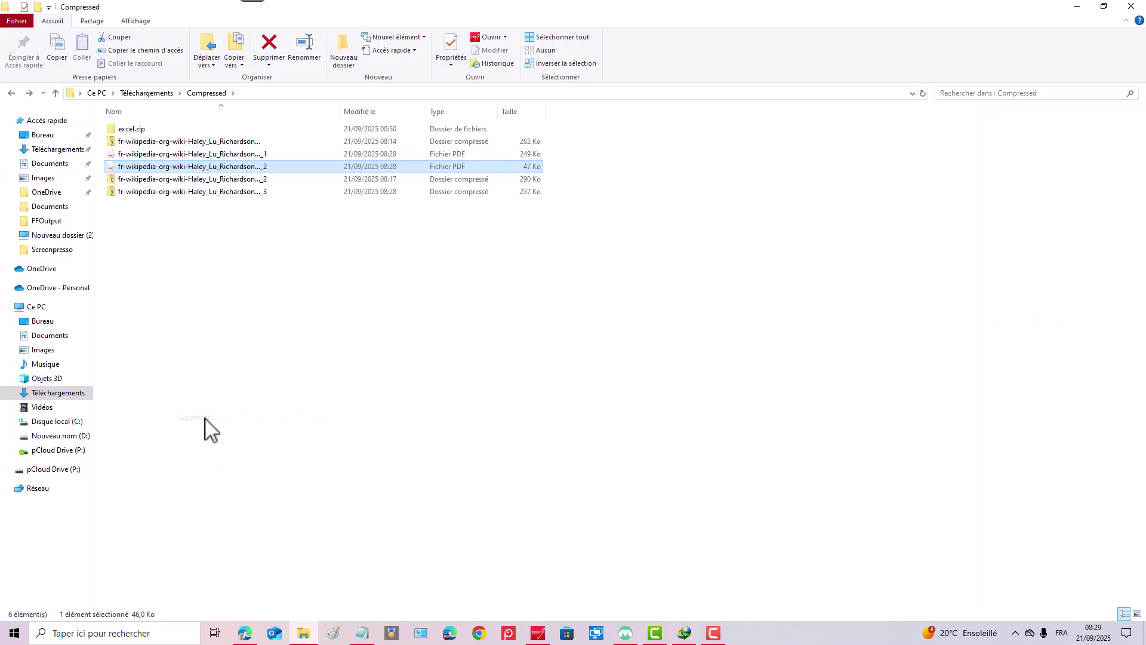
click(238, 155)
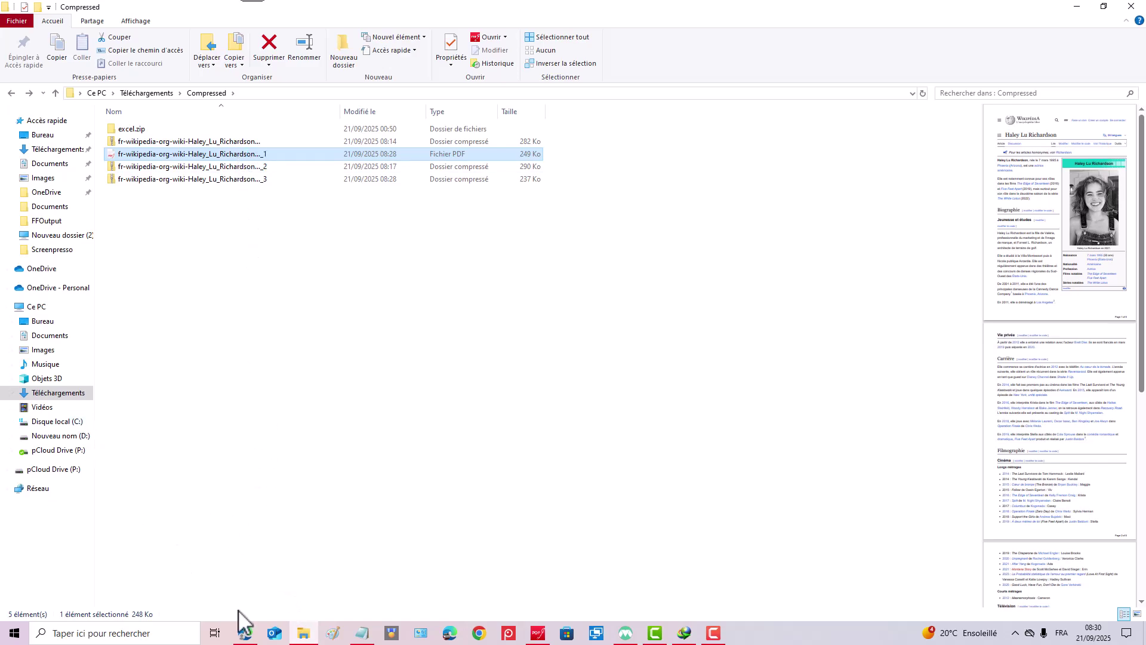
Return to the Online2PDF conversion-complete page in Edge.
click(246, 634)
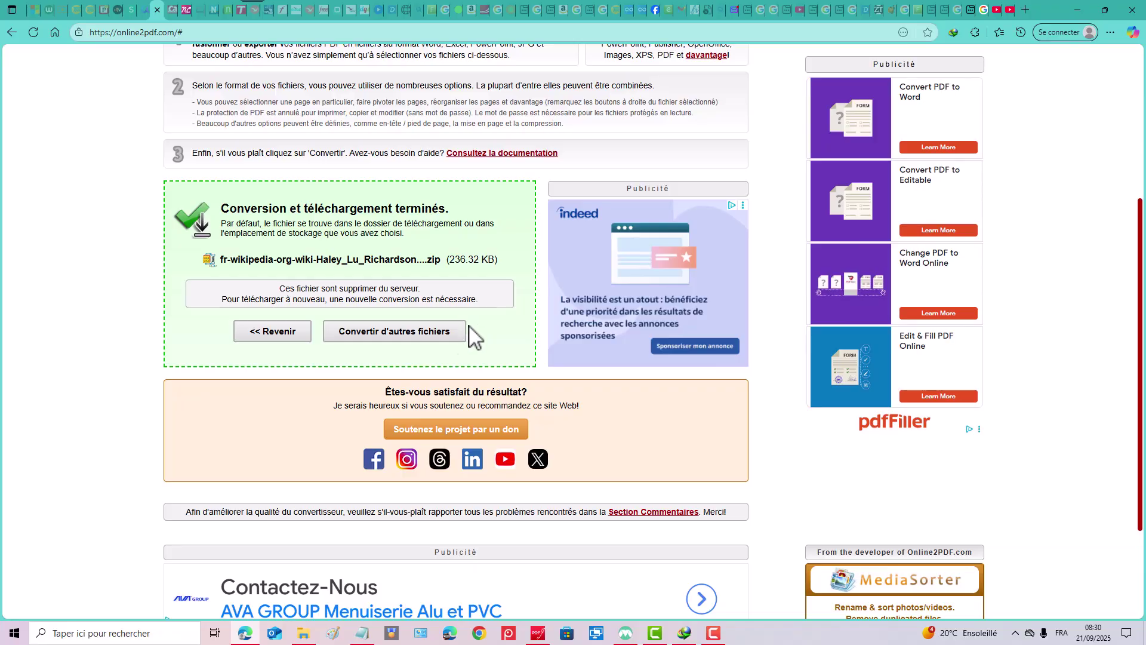
scroll(464, 334, down, 2)
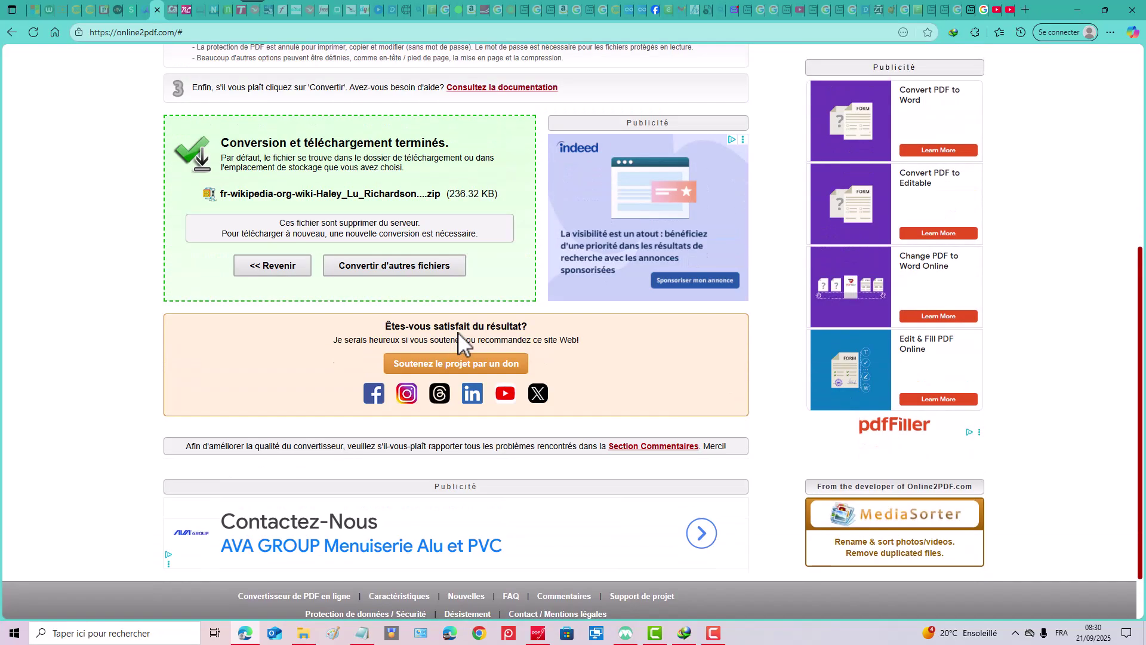
scroll(463, 331, up, 5)
scroll(466, 332, down, 3)
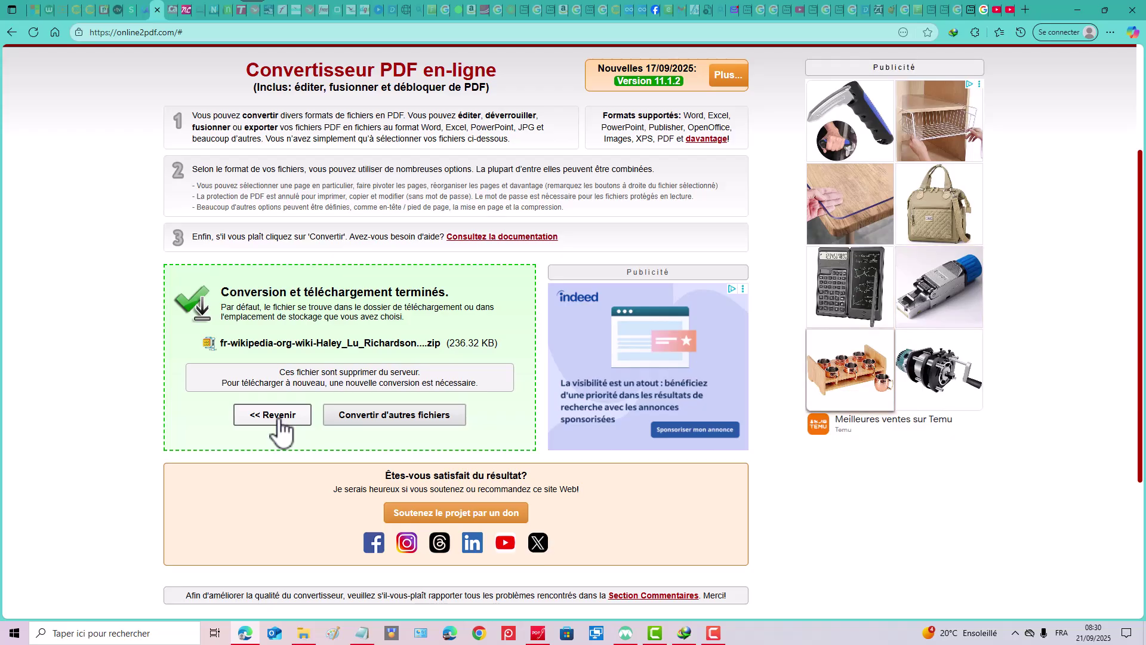
Return to the converter form and enter an opening password under the Protection options.
click(279, 418)
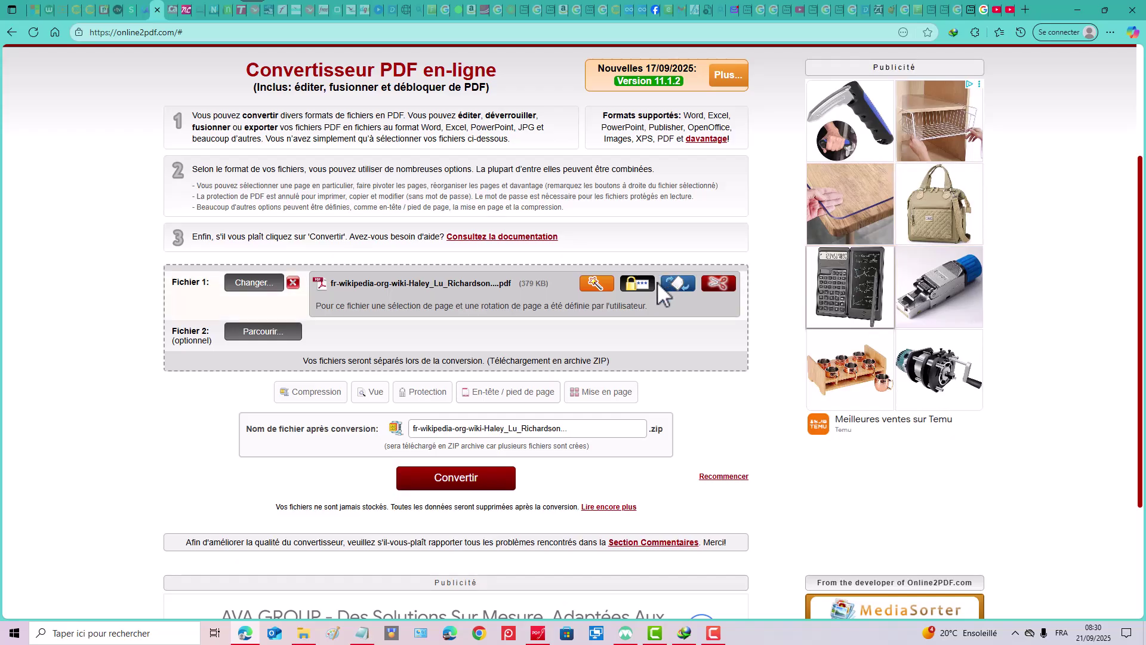
click(434, 394)
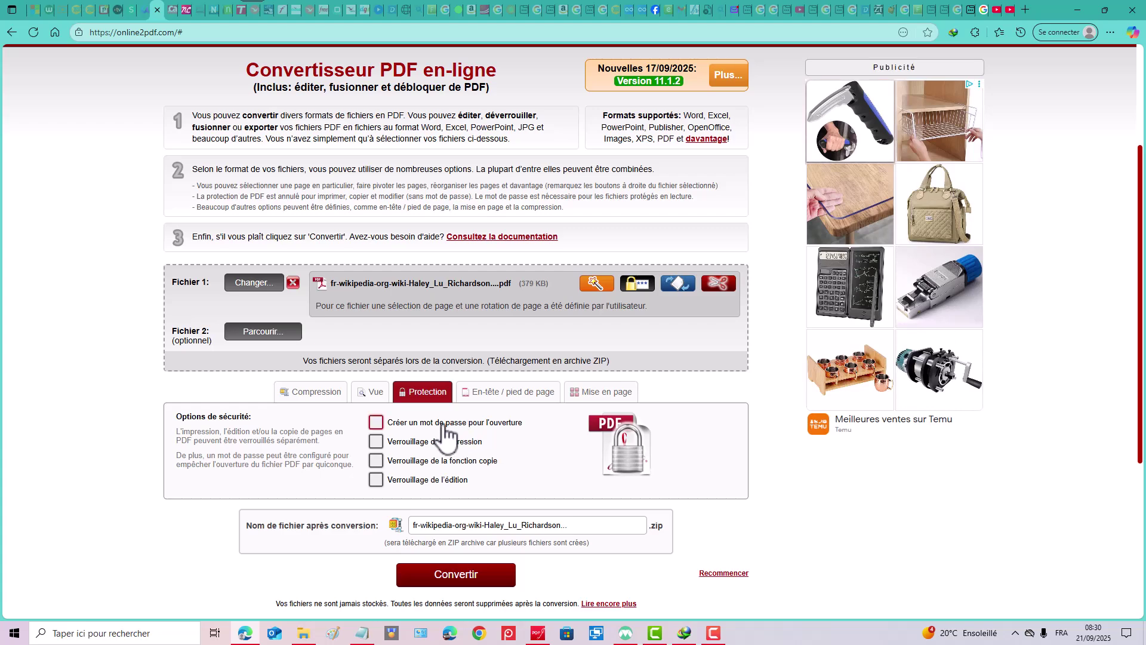
click(377, 423)
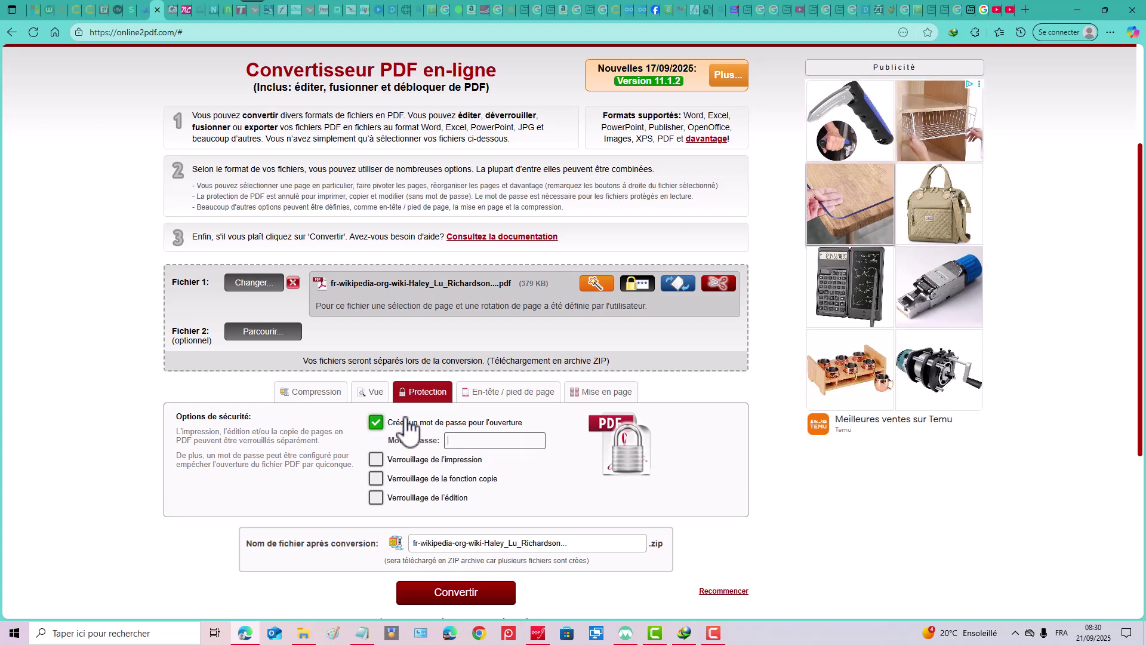
click(456, 441)
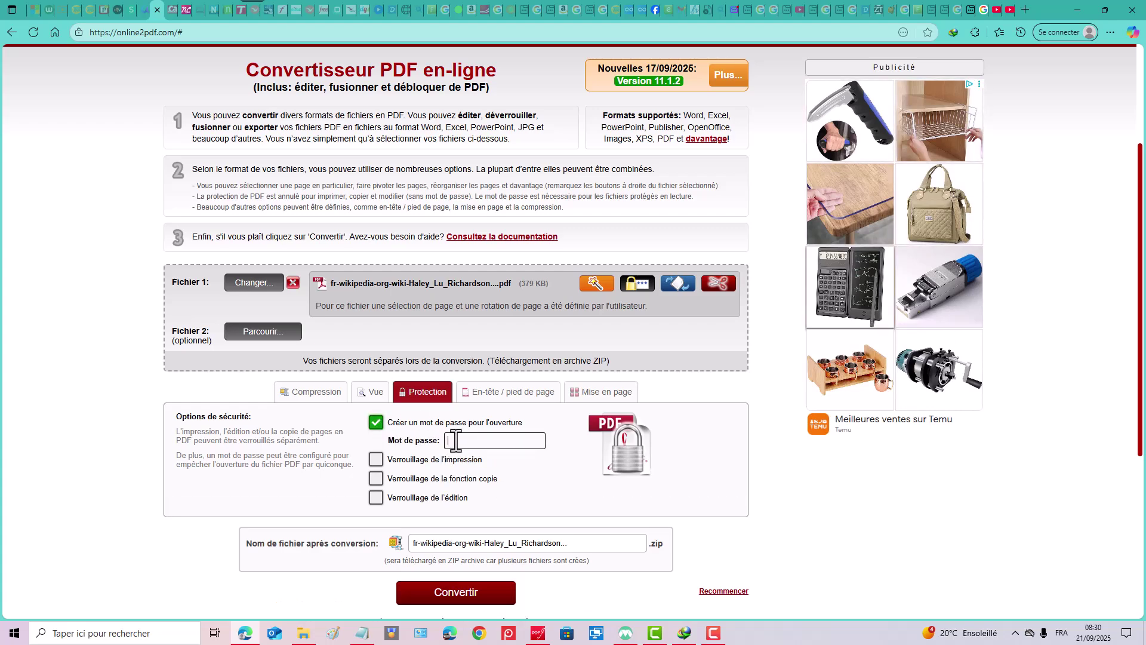
text(12)
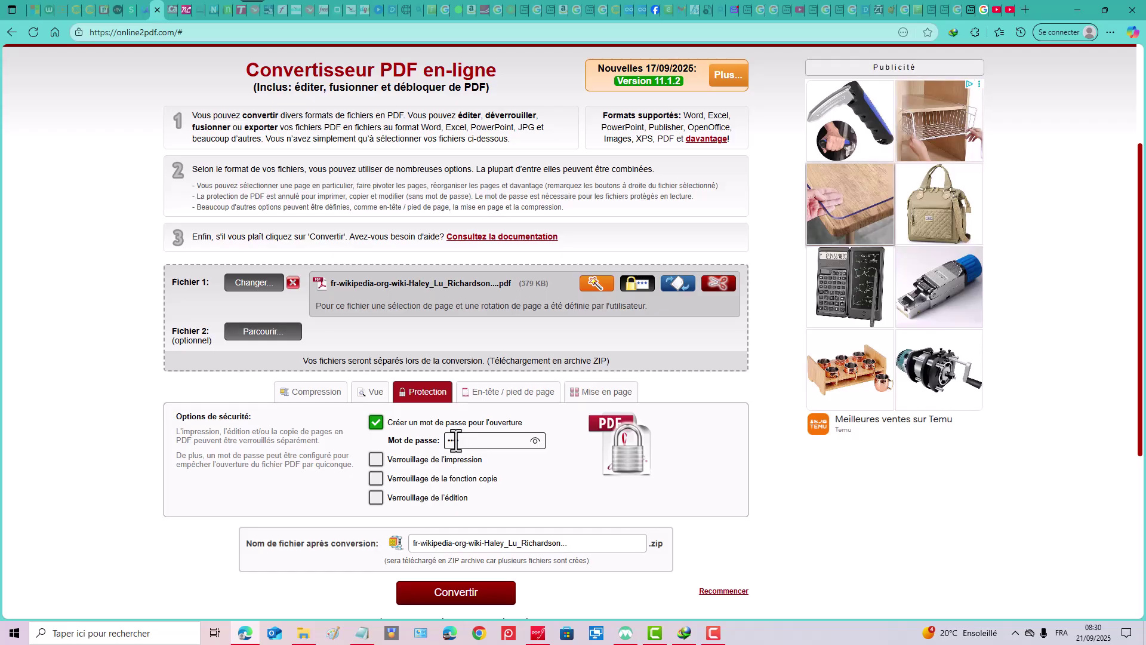
text(345)
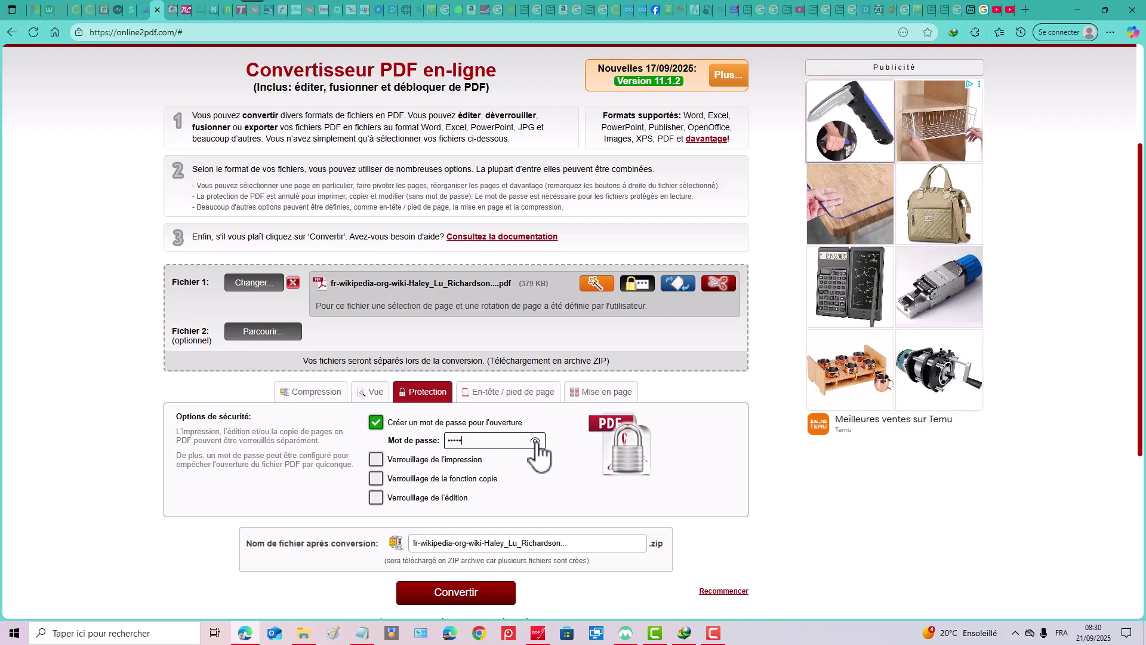
click(535, 441)
Hide the password, convert the protected PDF and download its 244.48 KB zip archive.
click(535, 440)
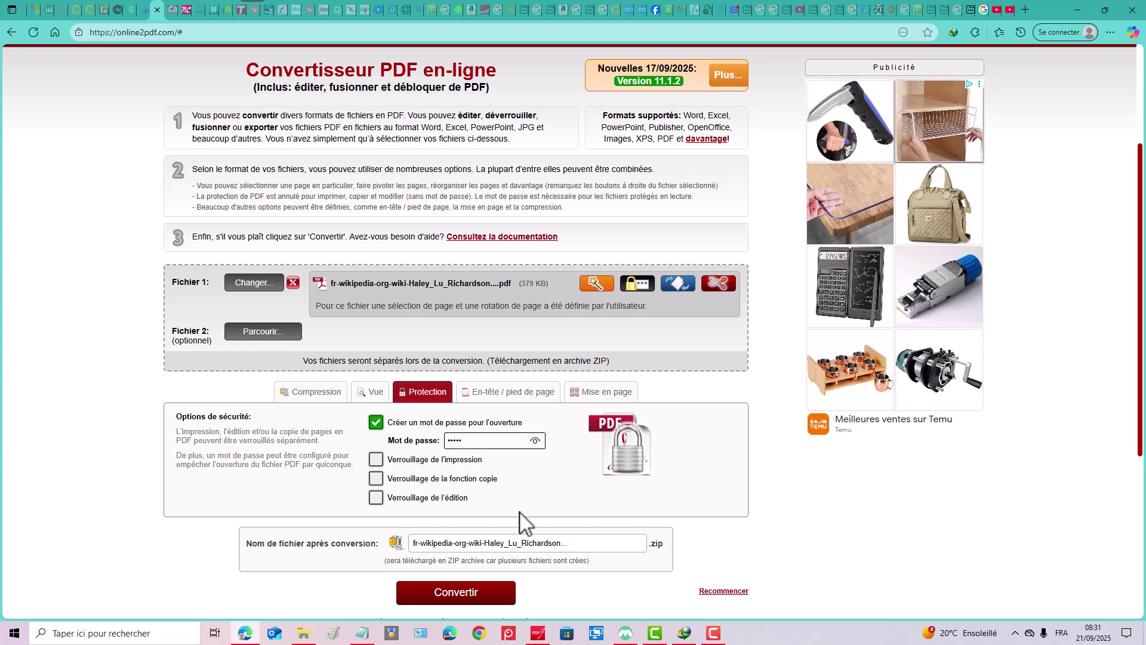
click(483, 600)
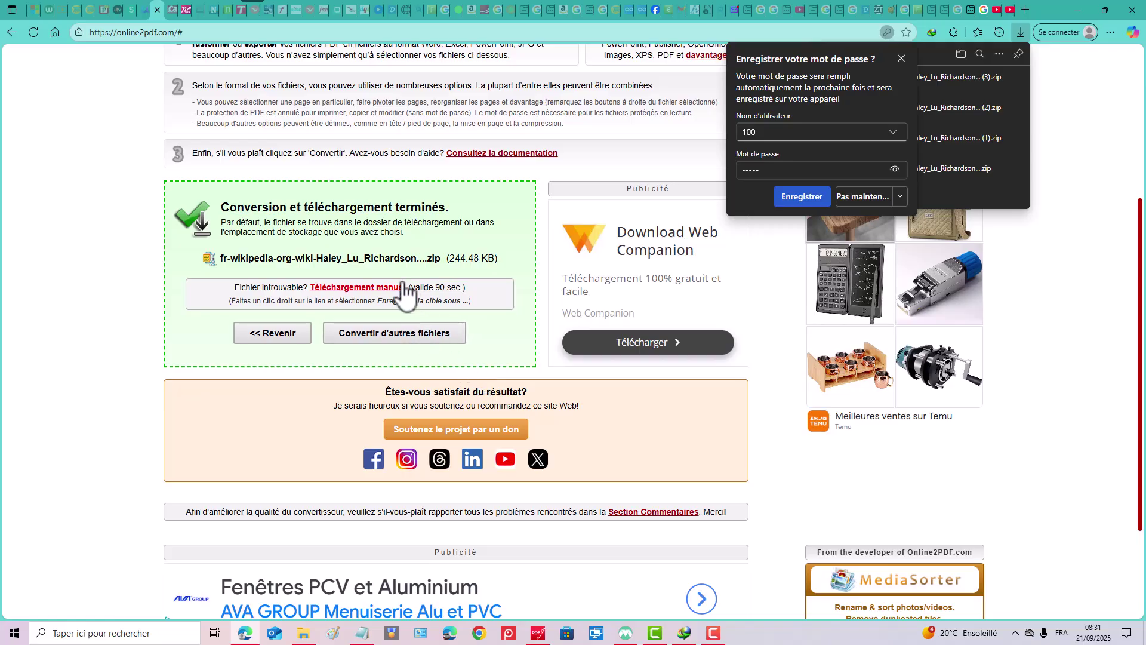
click(389, 288)
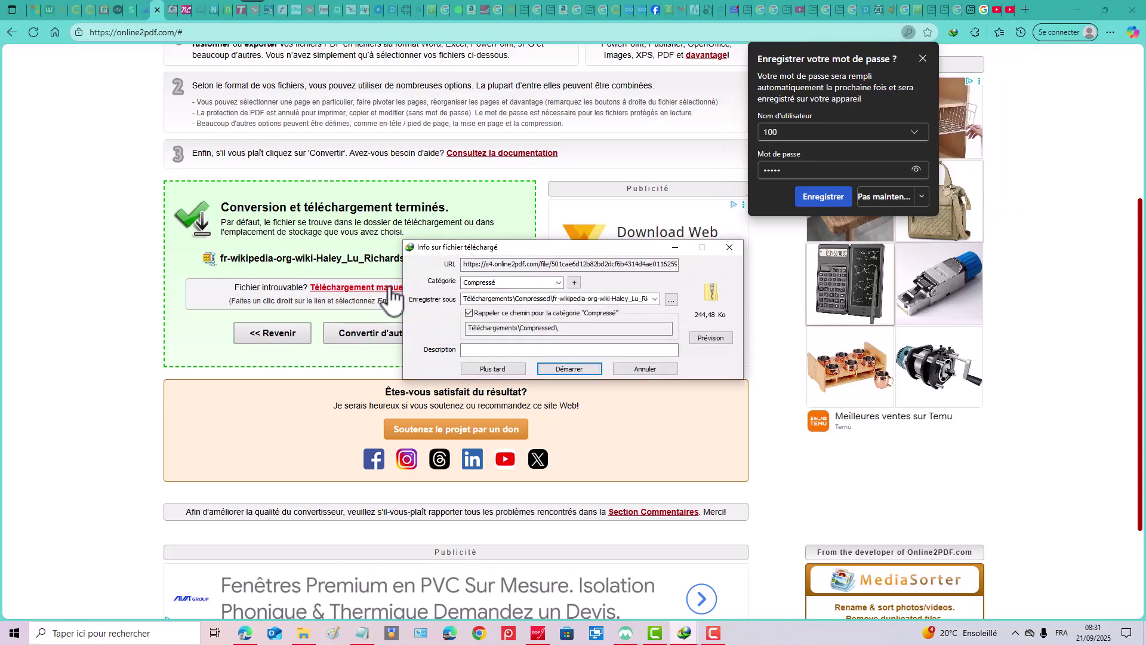
click(582, 369)
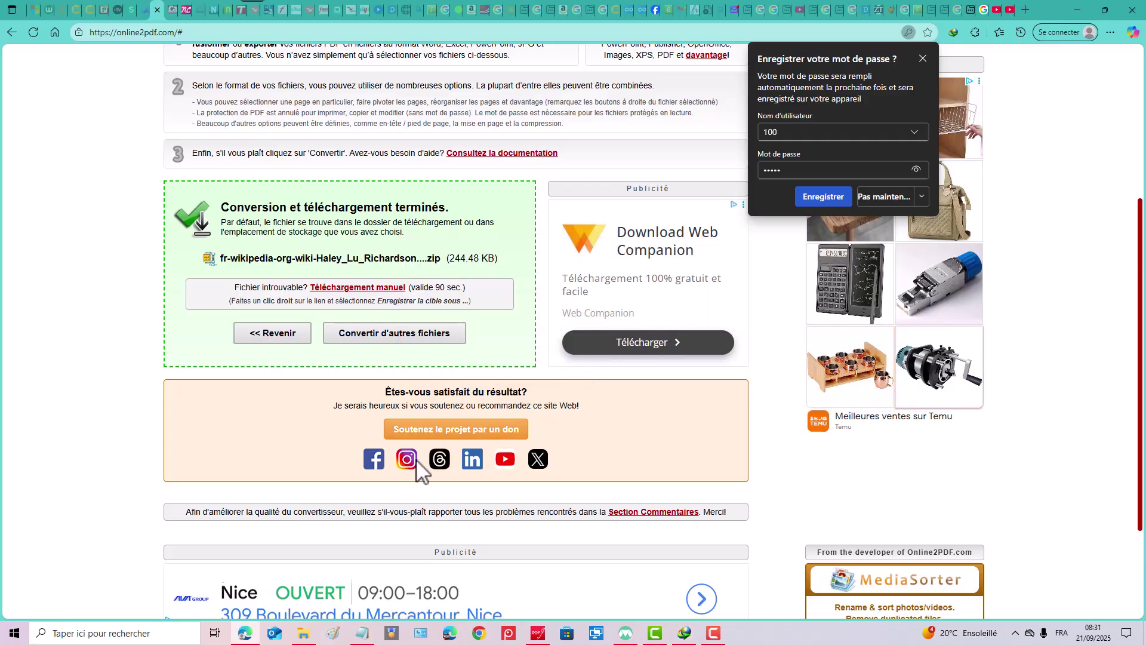
mouse_move(306, 638)
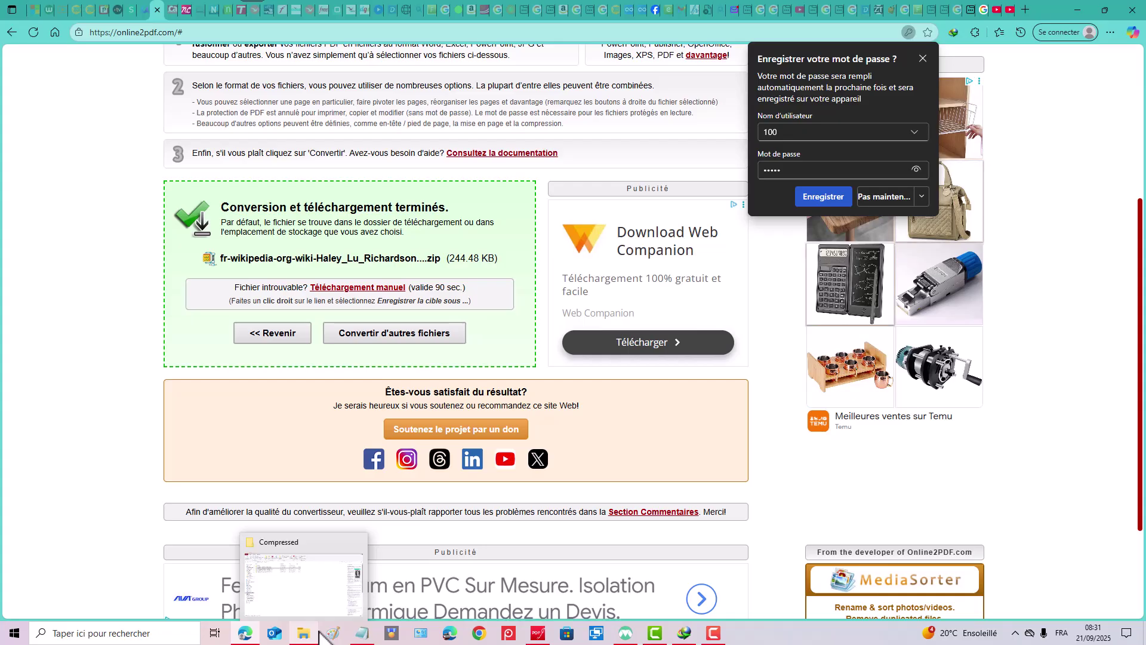
Extract the _4 zip into the Compressed folder with 7-Zip, overwriting all existing files.
click(319, 597)
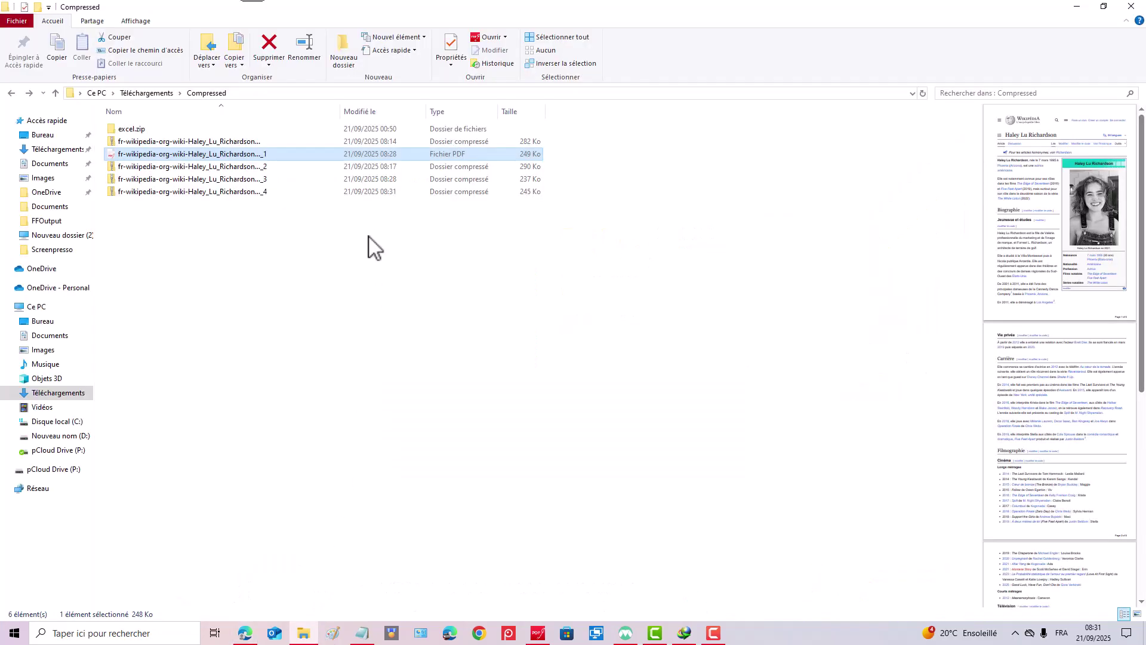
click(200, 192)
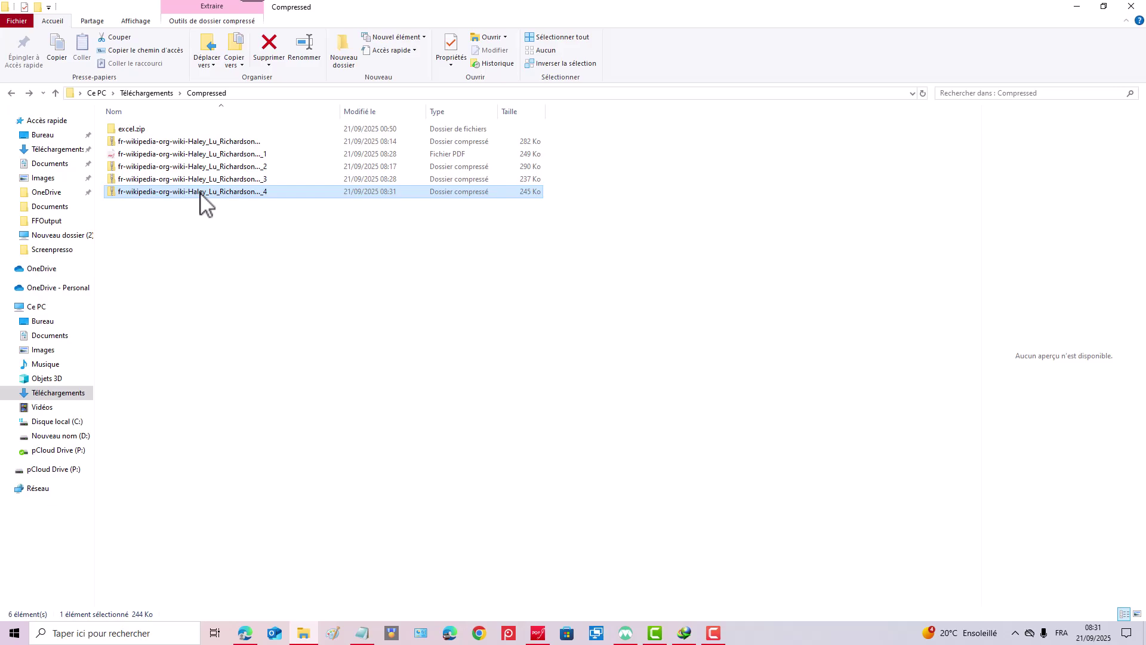
right_click(200, 192)
mouse_move(236, 247)
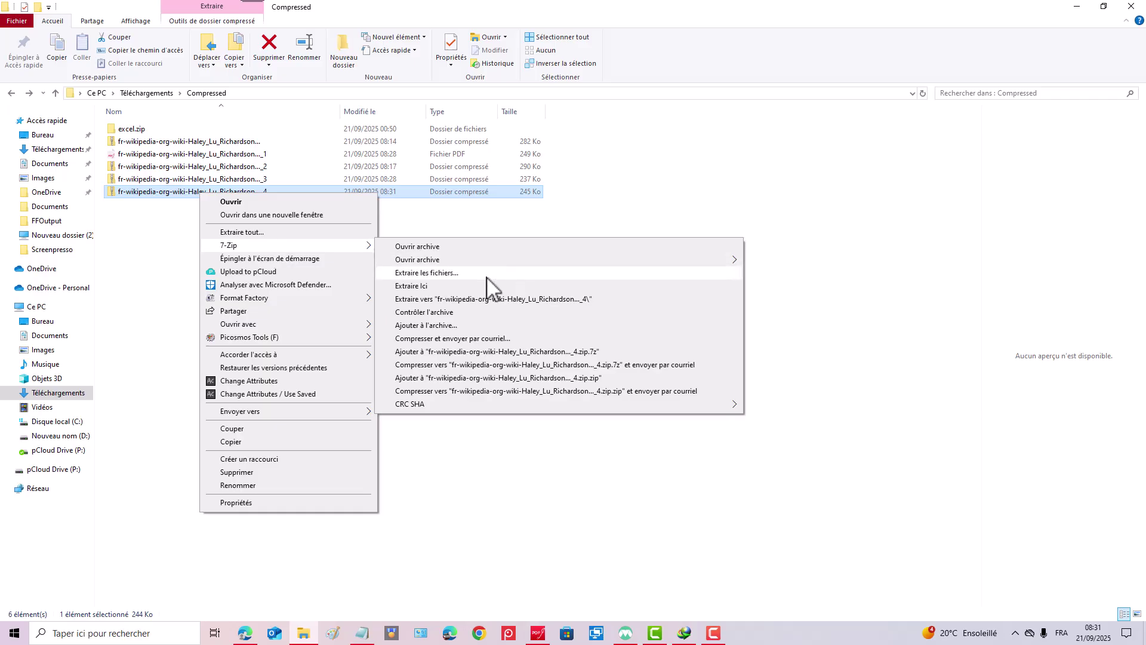
click(454, 287)
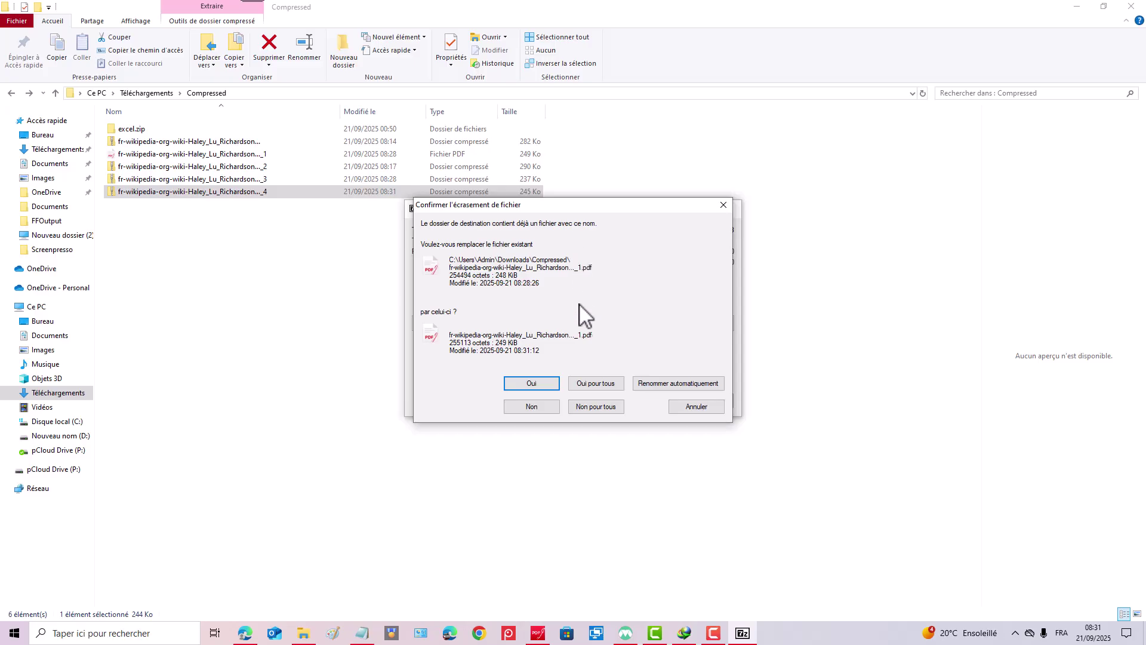
click(596, 386)
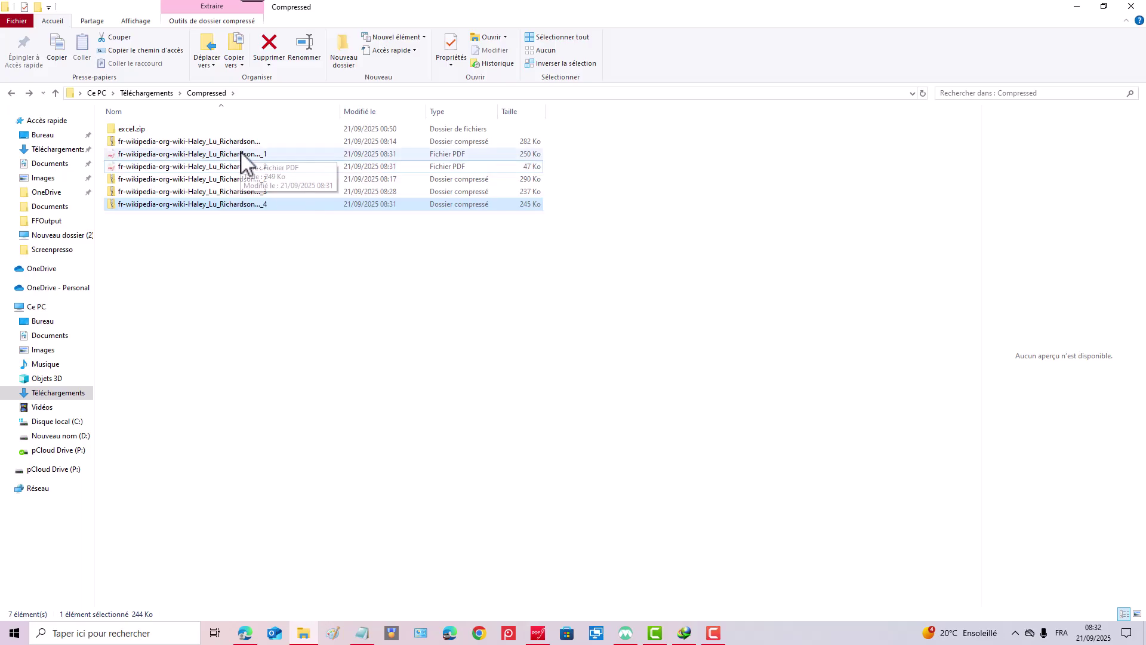
Open the newly extracted 47 Ko _2 PDF in PDFgear.
click(264, 167)
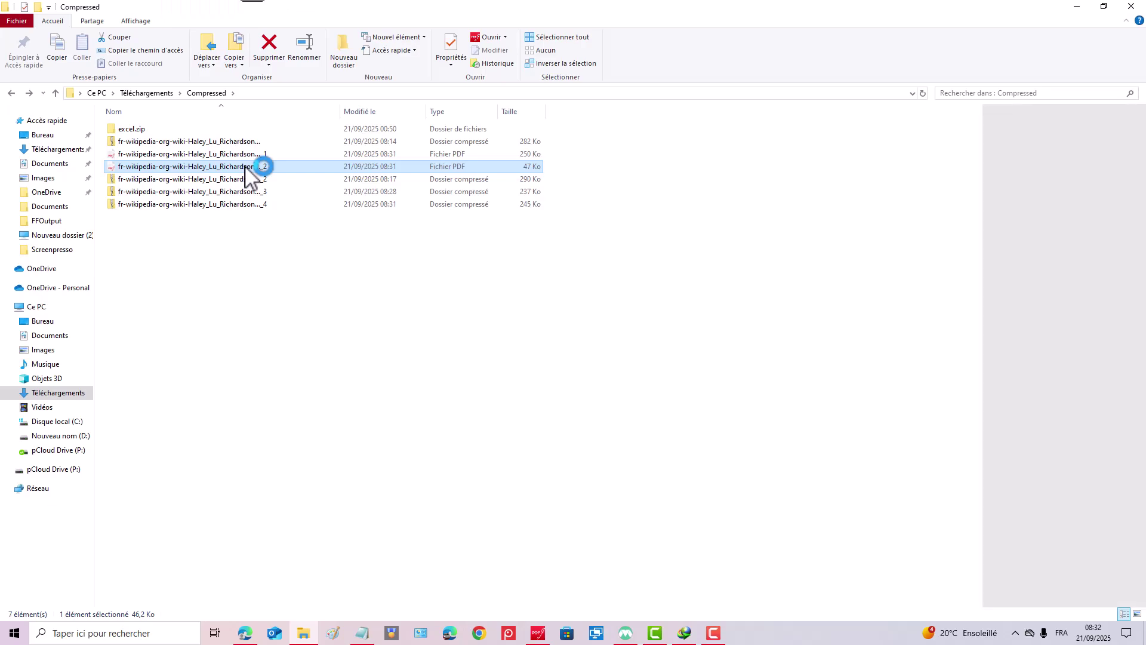
right_click(1029, 256)
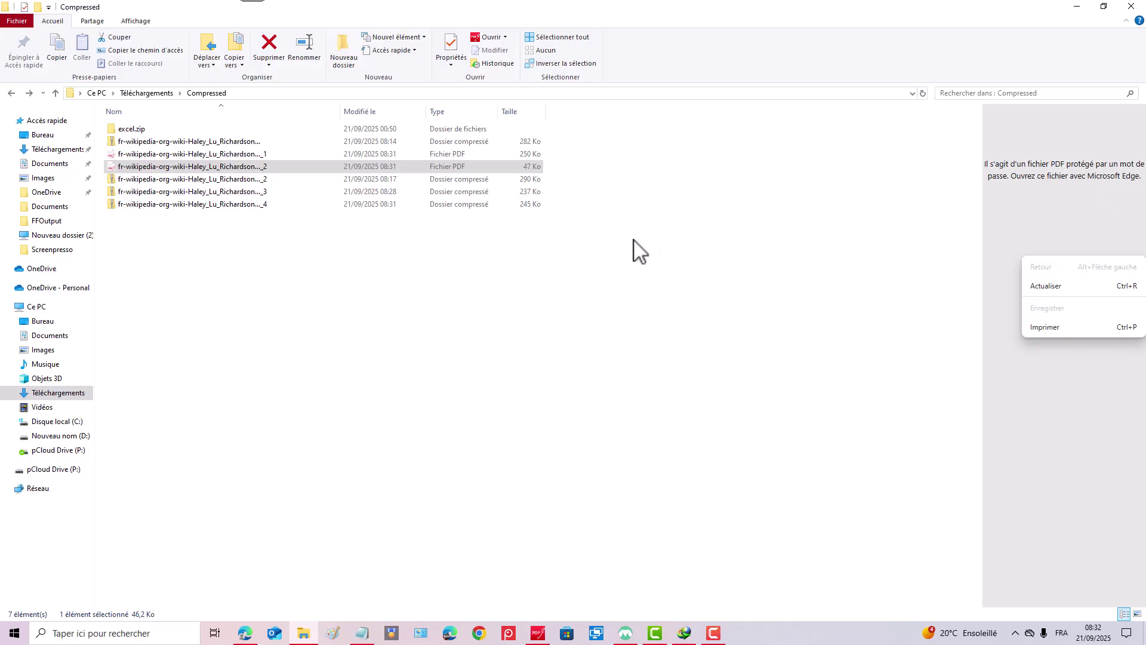
click(228, 168)
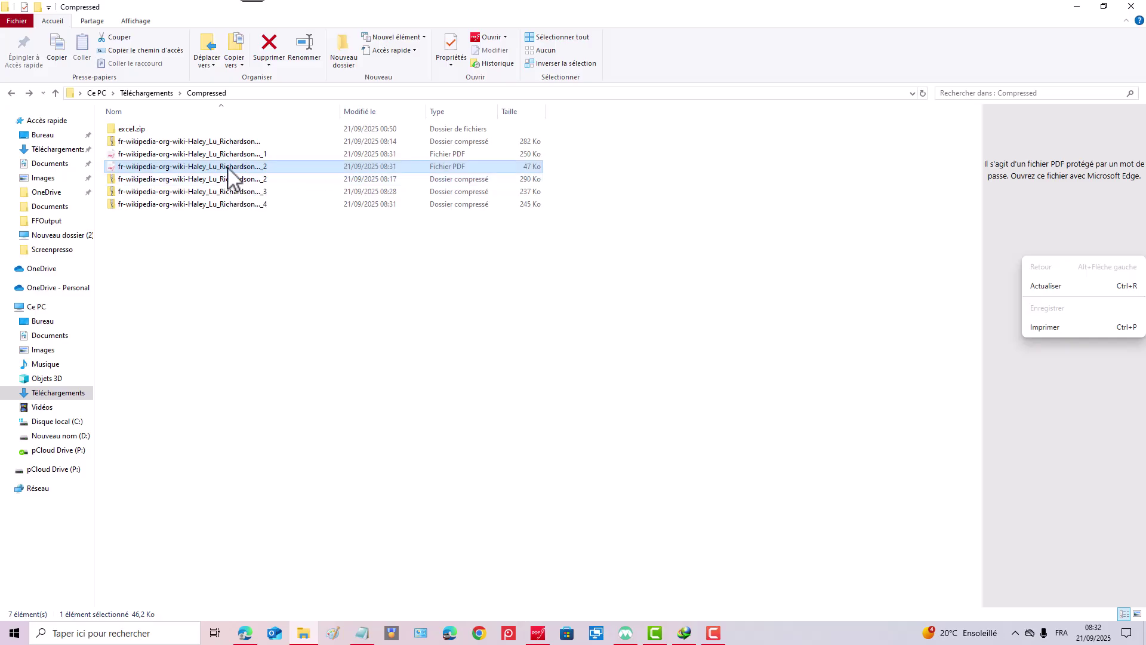
double_click(228, 168)
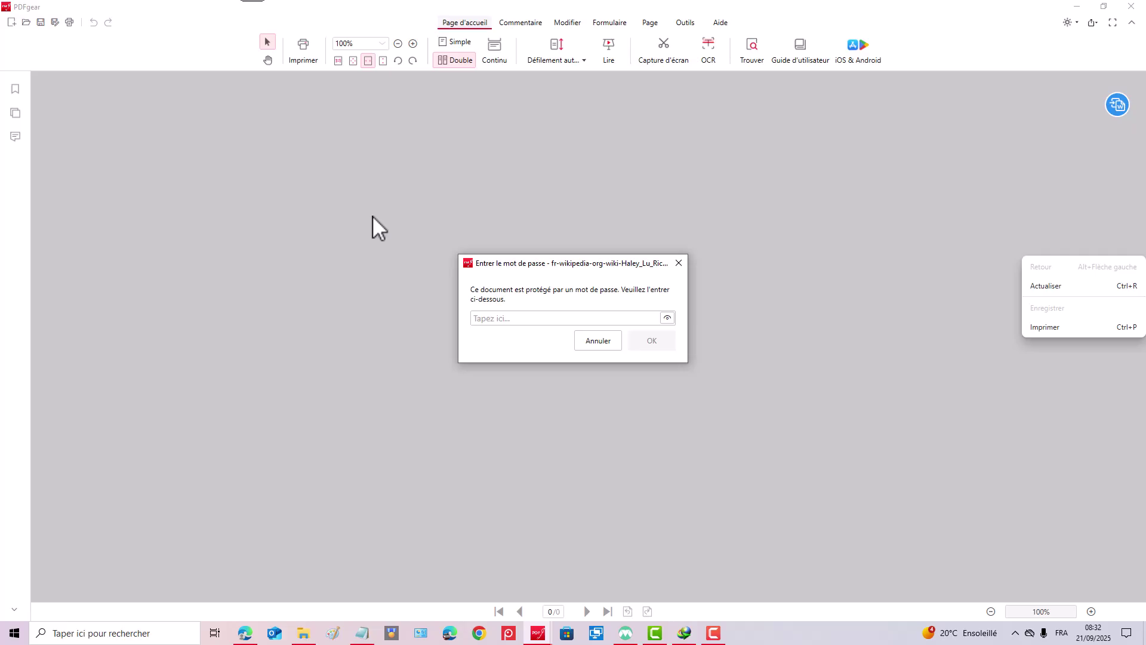
Unlock the _2 PDF with its password, view its upside-down page, then close PDFgear.
text(••••)
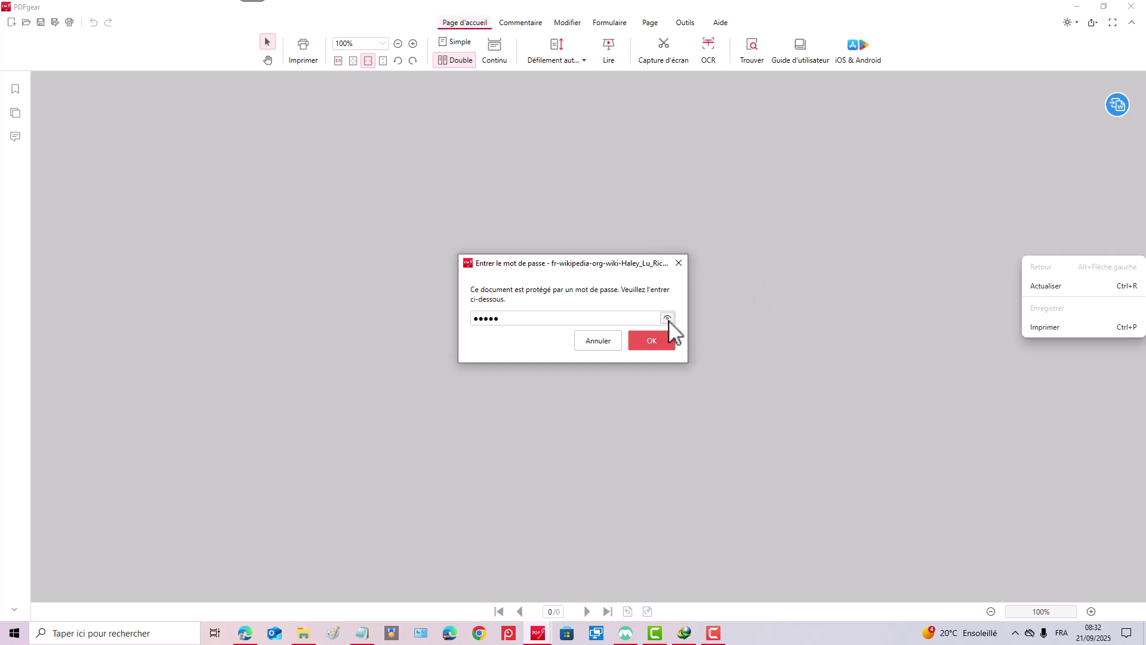
click(657, 345)
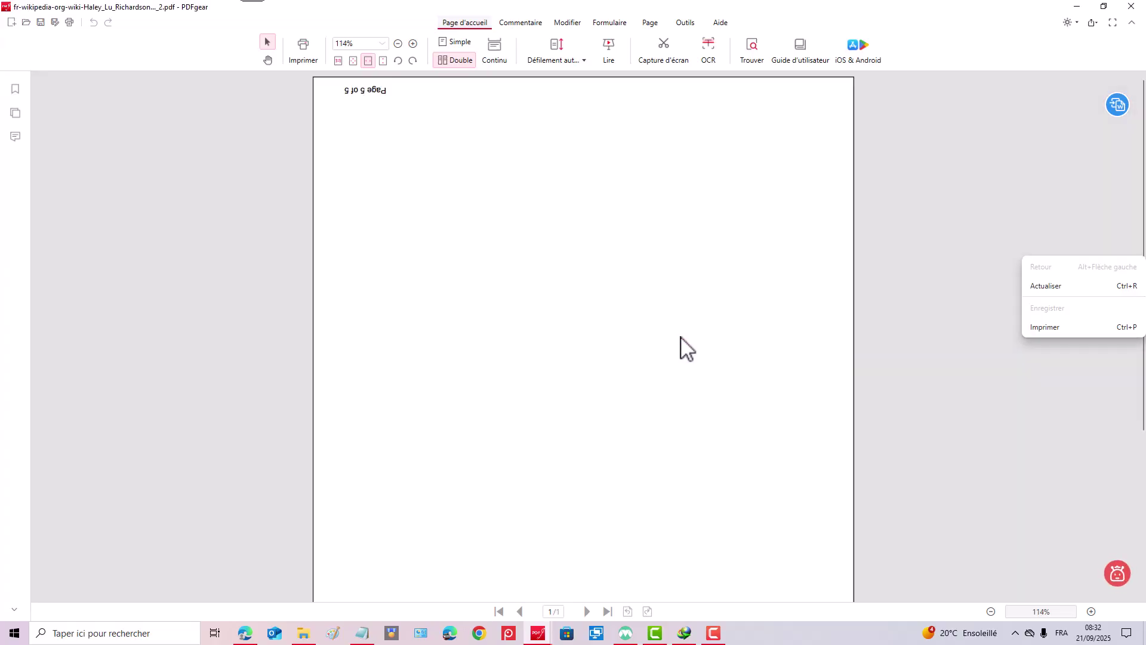
scroll(780, 322, down, 5)
scroll(781, 330, up, 5)
scroll(788, 322, down, 5)
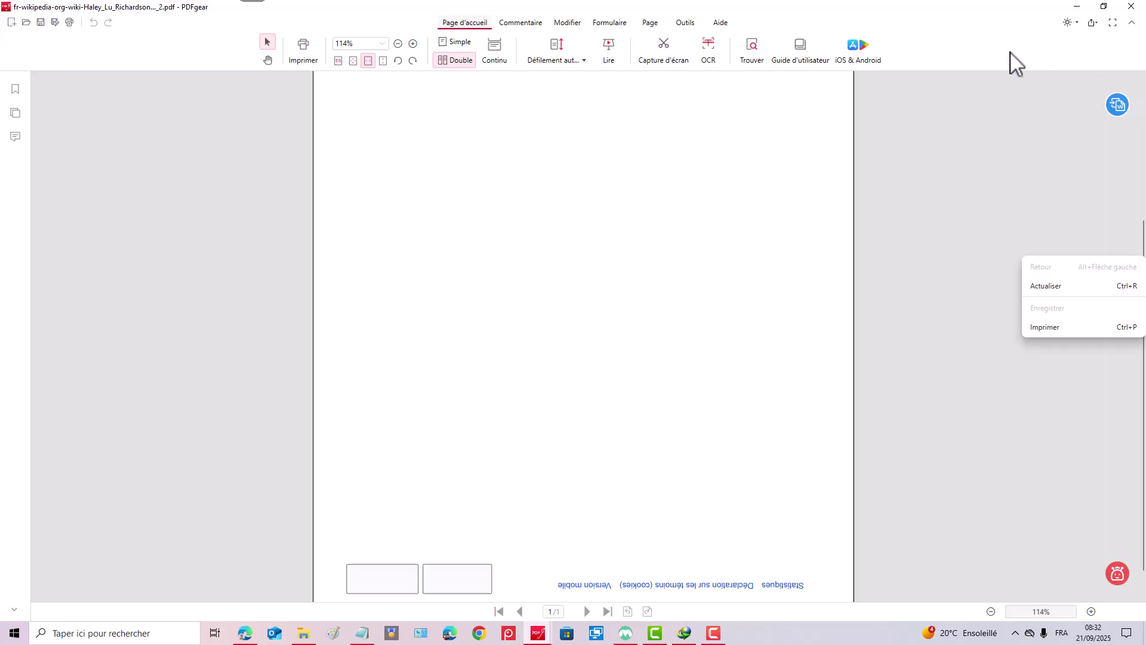
click(1131, 7)
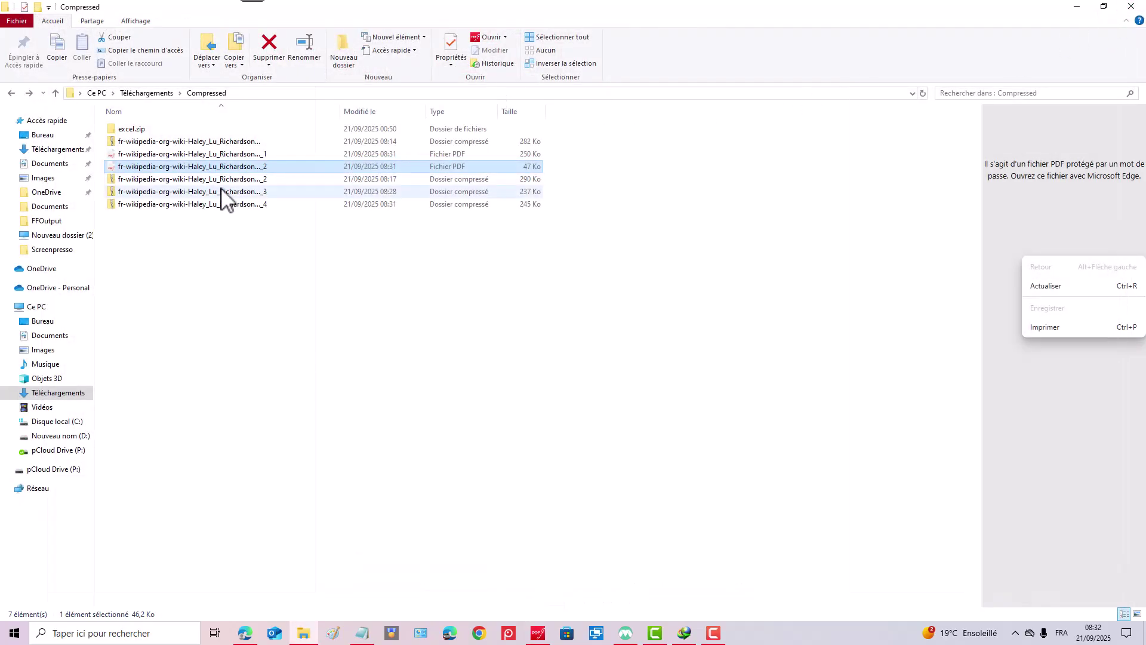
Delete the _2 PDF and open the 250 Ko _1 PDF.
right_click(230, 167)
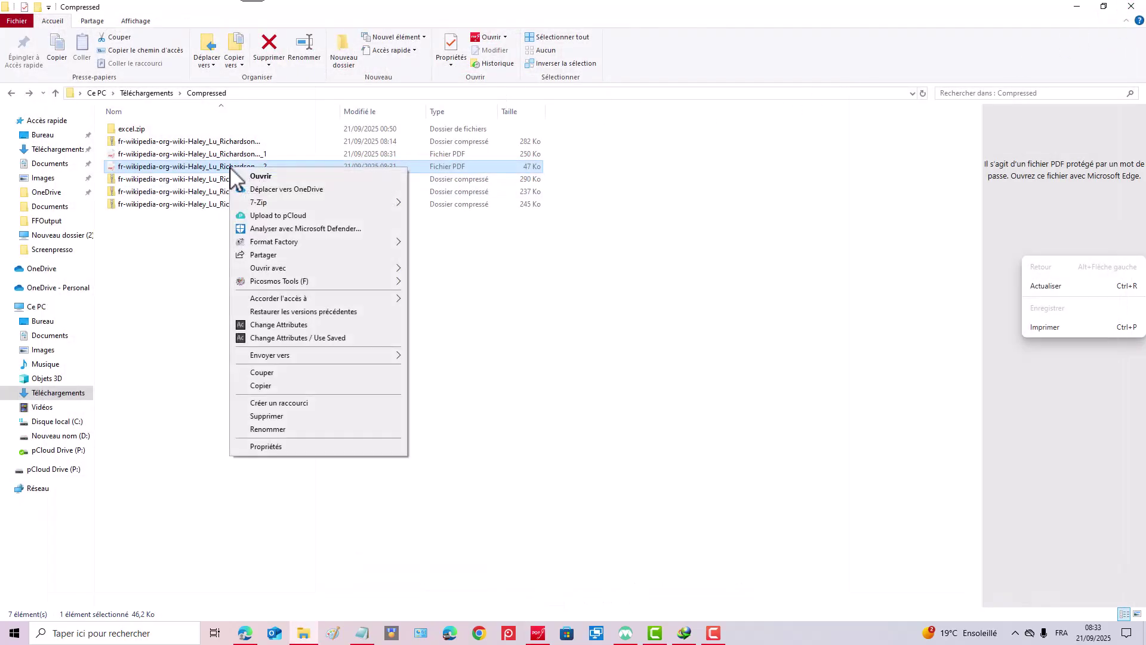
click(286, 416)
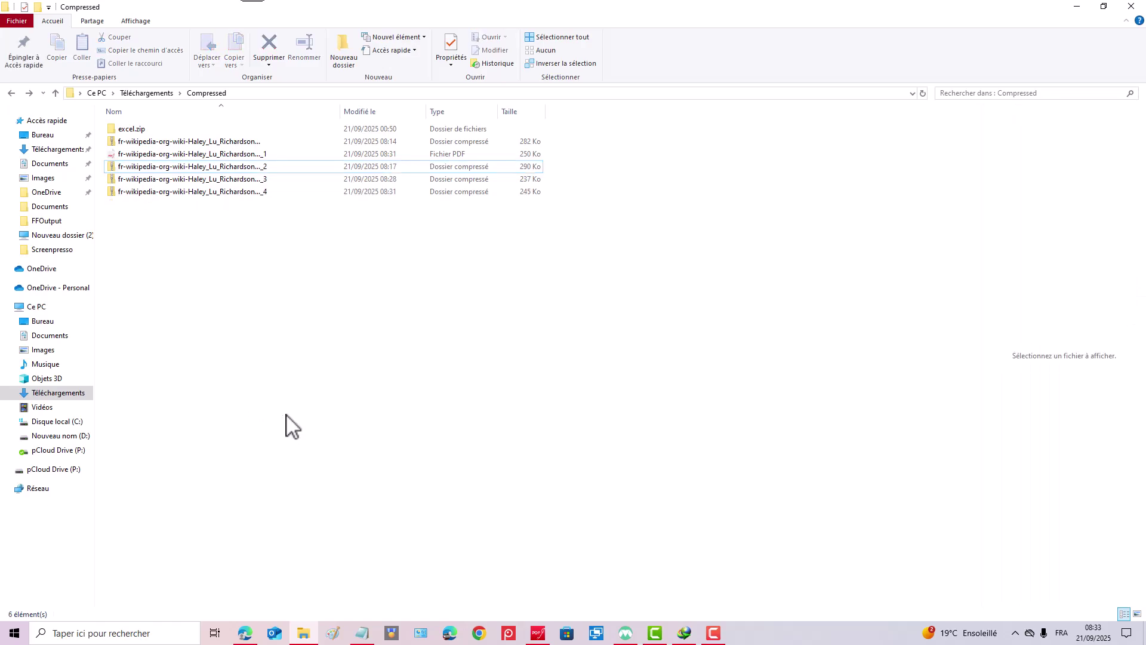
click(198, 154)
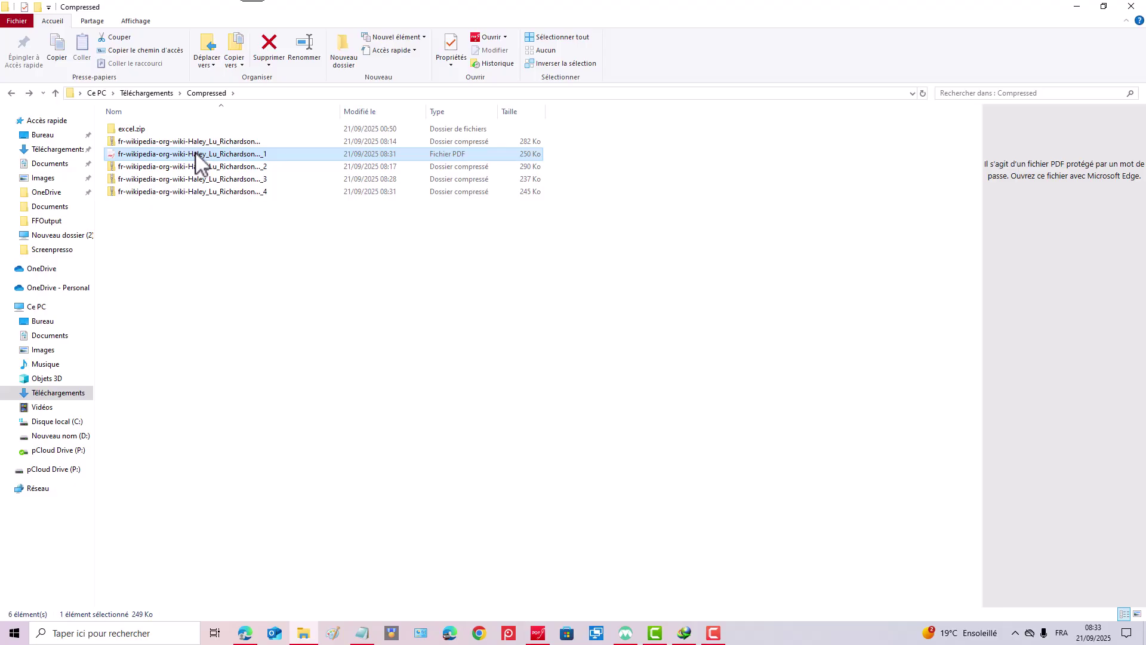
double_click(196, 154)
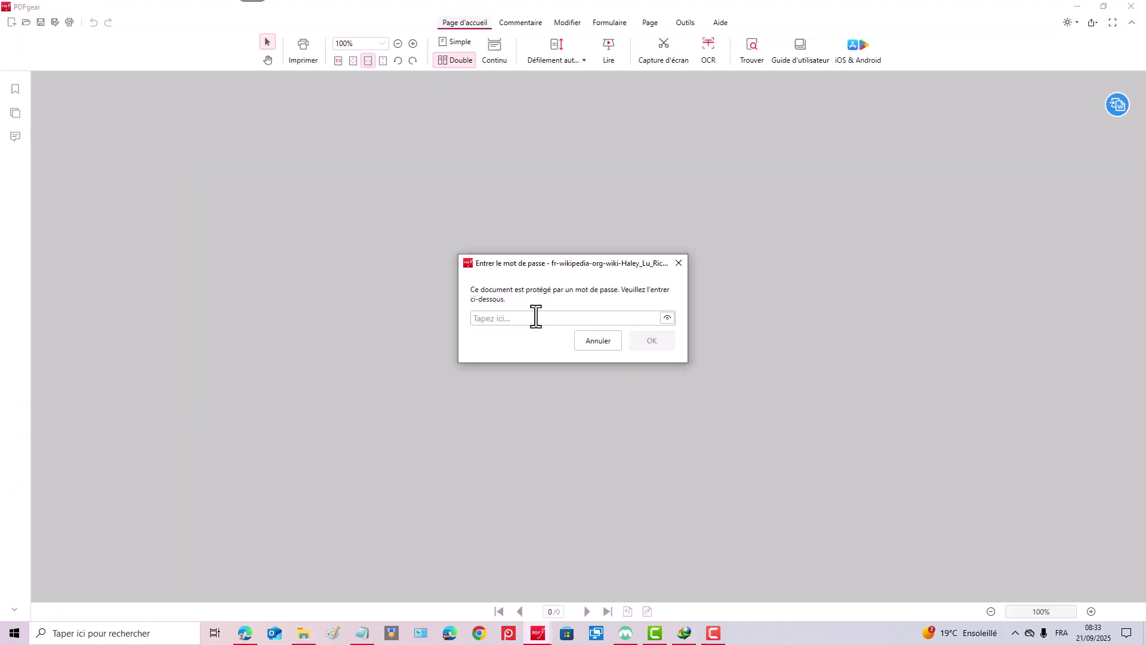
Unlock the _1 PDF, browse its four pages with page 4 upside down, then close PDFgear.
text(a)
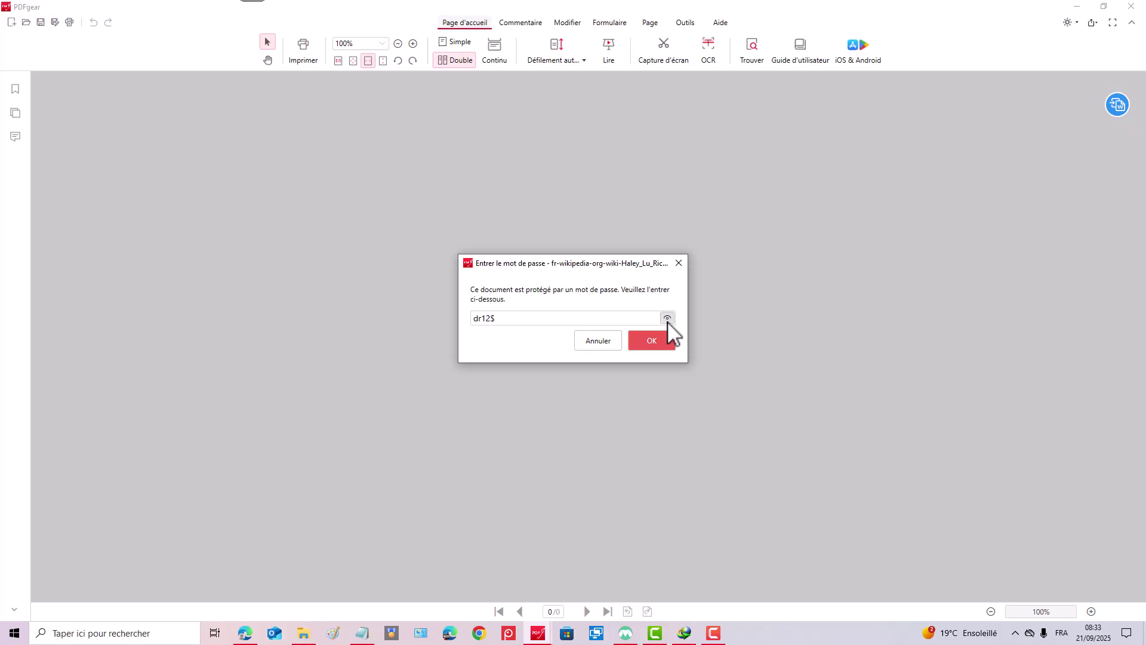
click(652, 340)
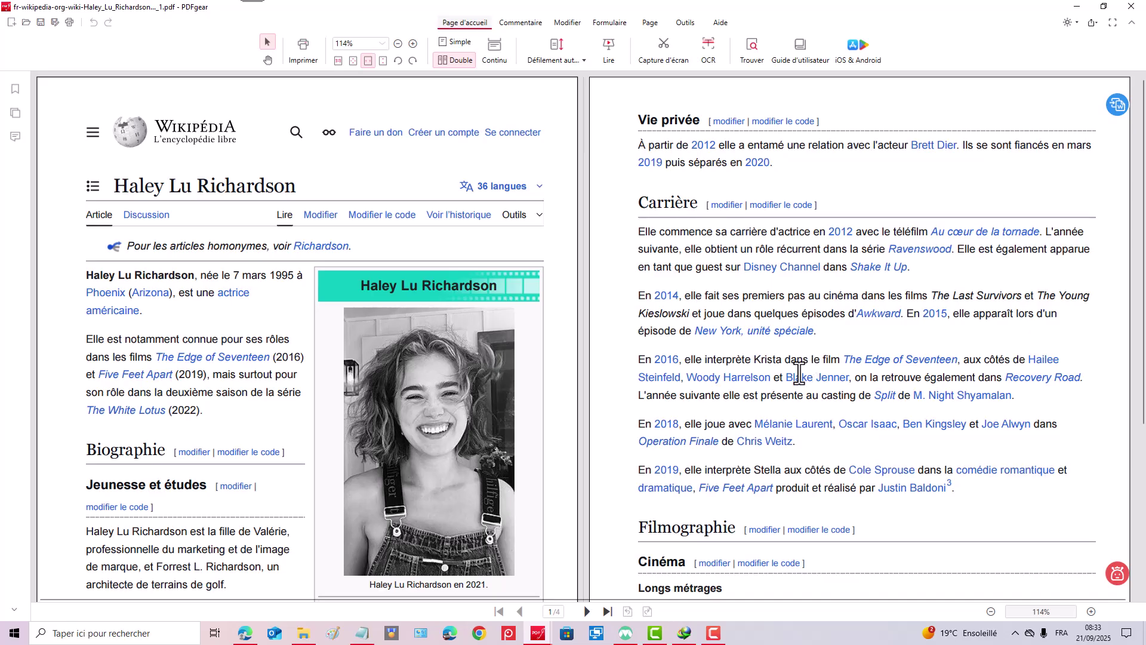
scroll(770, 358, down, 4)
scroll(770, 358, down, 8)
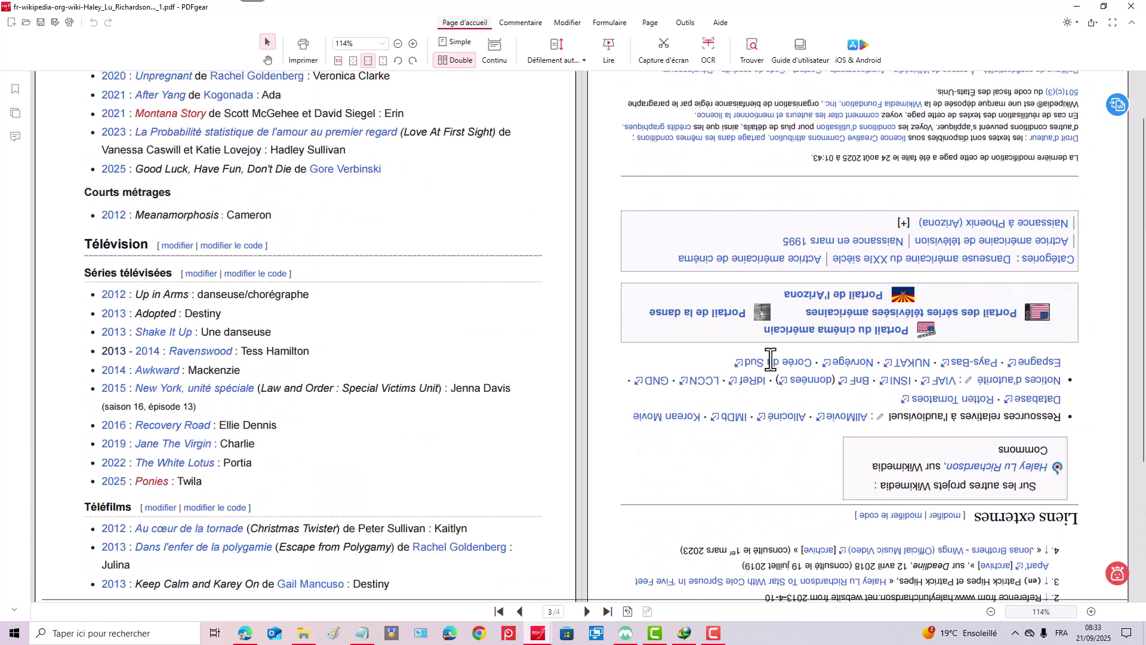
scroll(770, 359, up, 8)
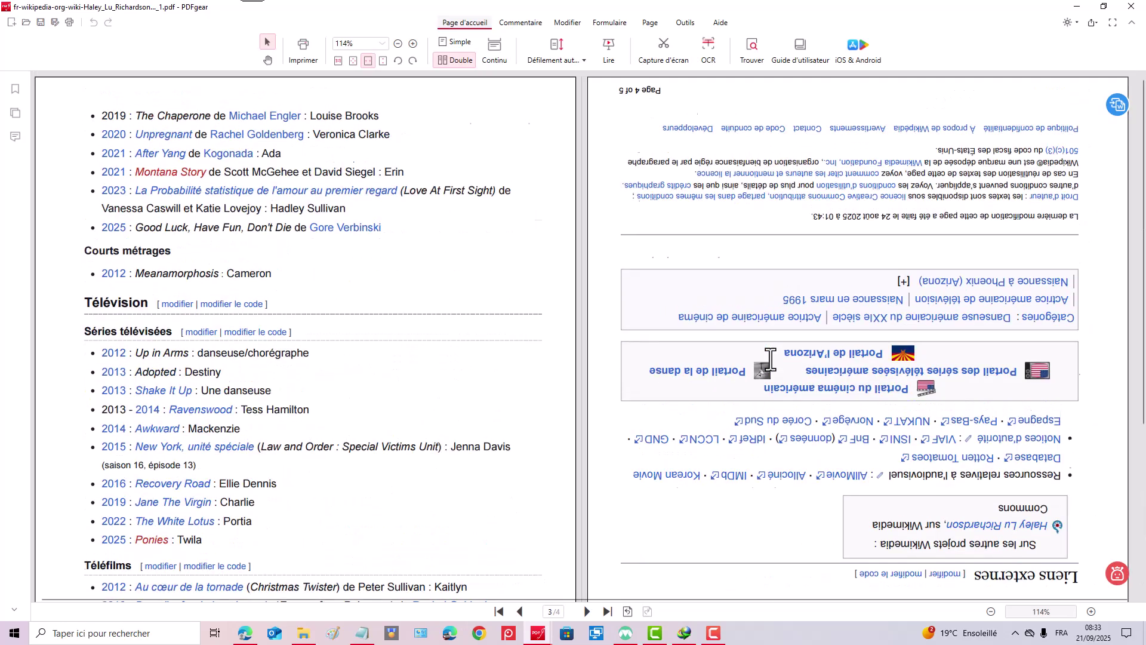
scroll(770, 358, down, 6)
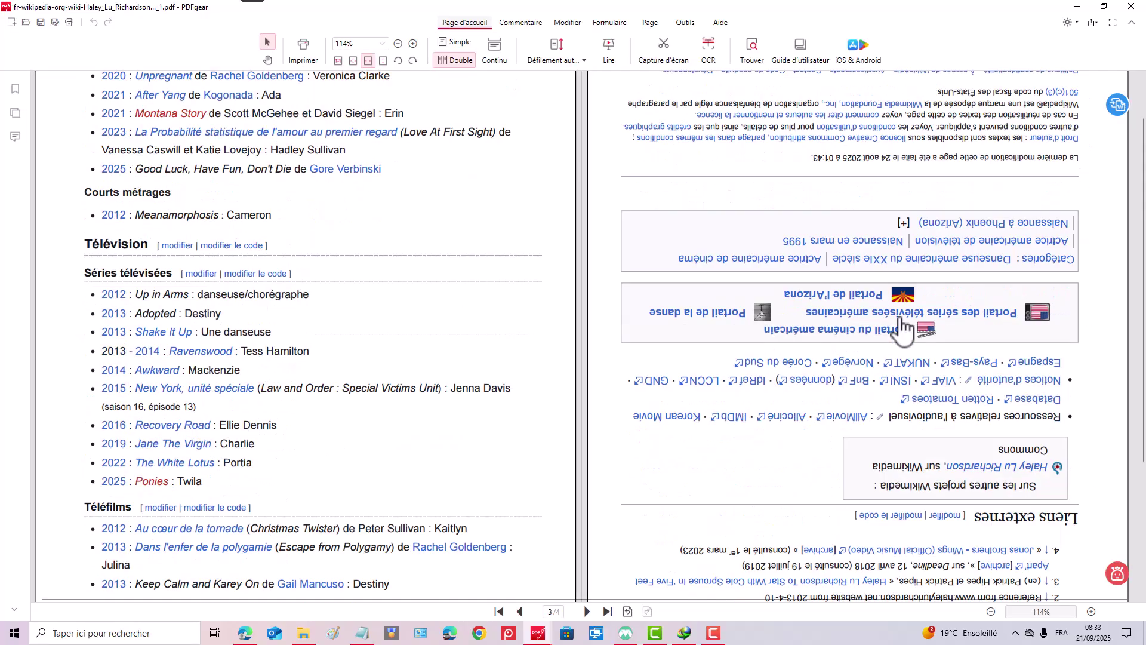
scroll(910, 337, down, 3)
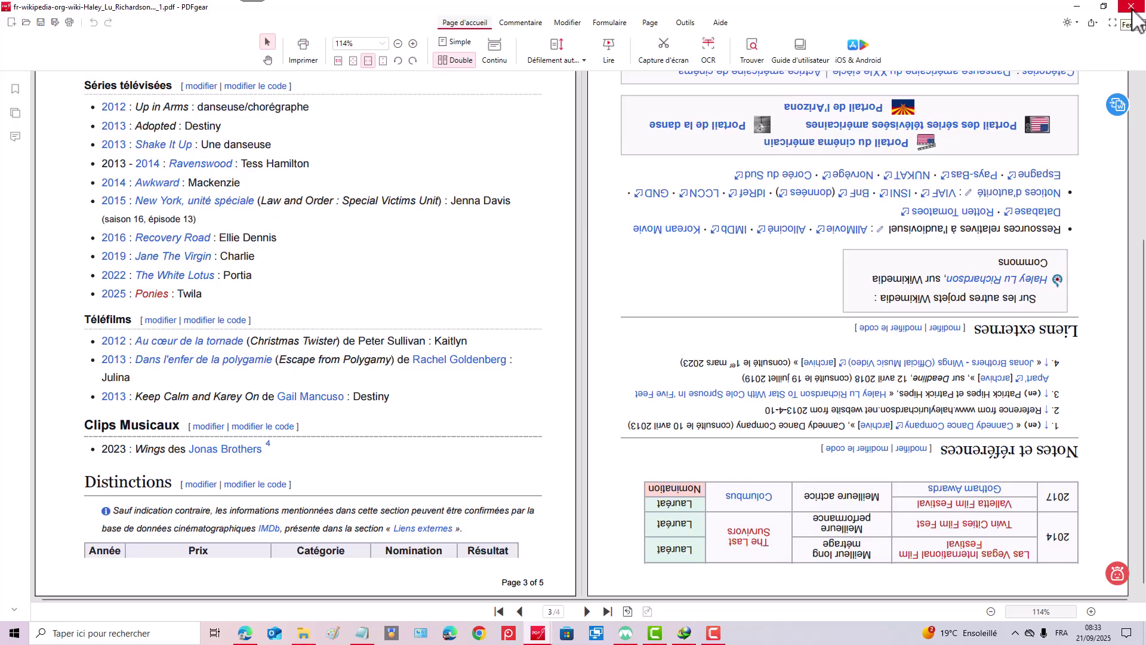
click(1132, 7)
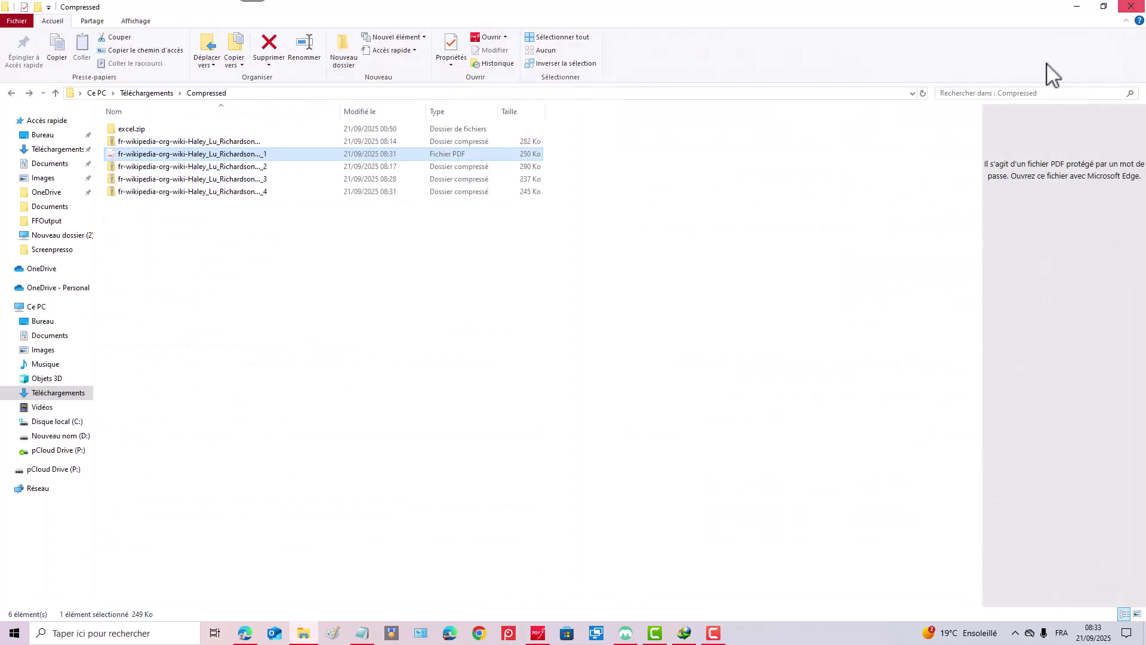
Delete the _1 PDF from the Compressed folder.
right_click(197, 157)
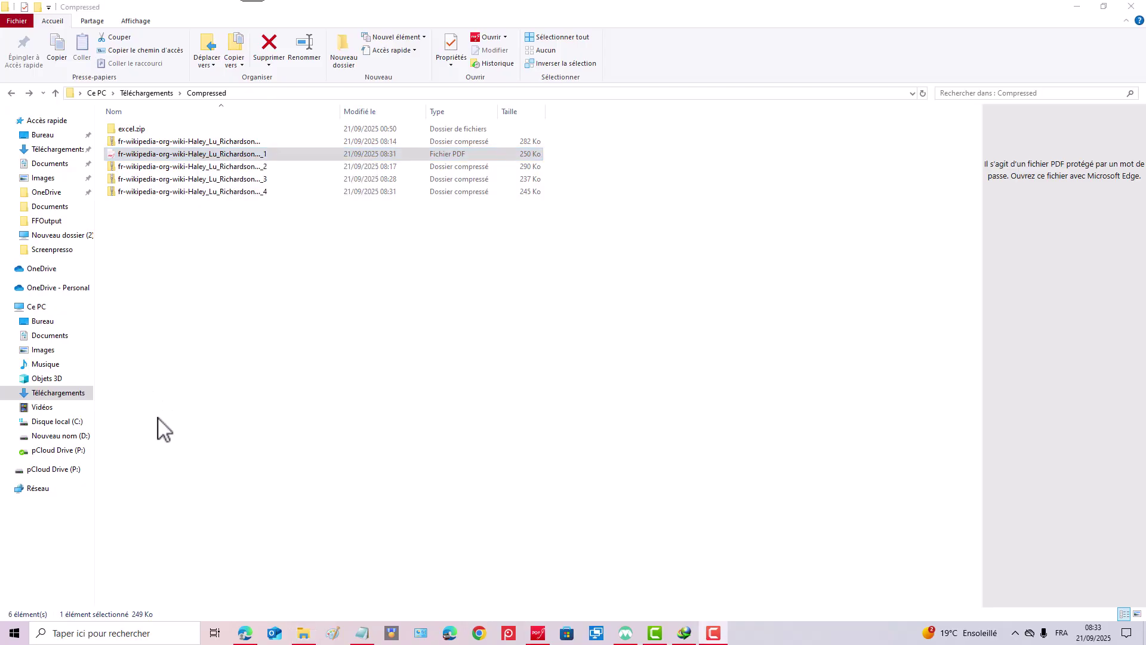
click(228, 154)
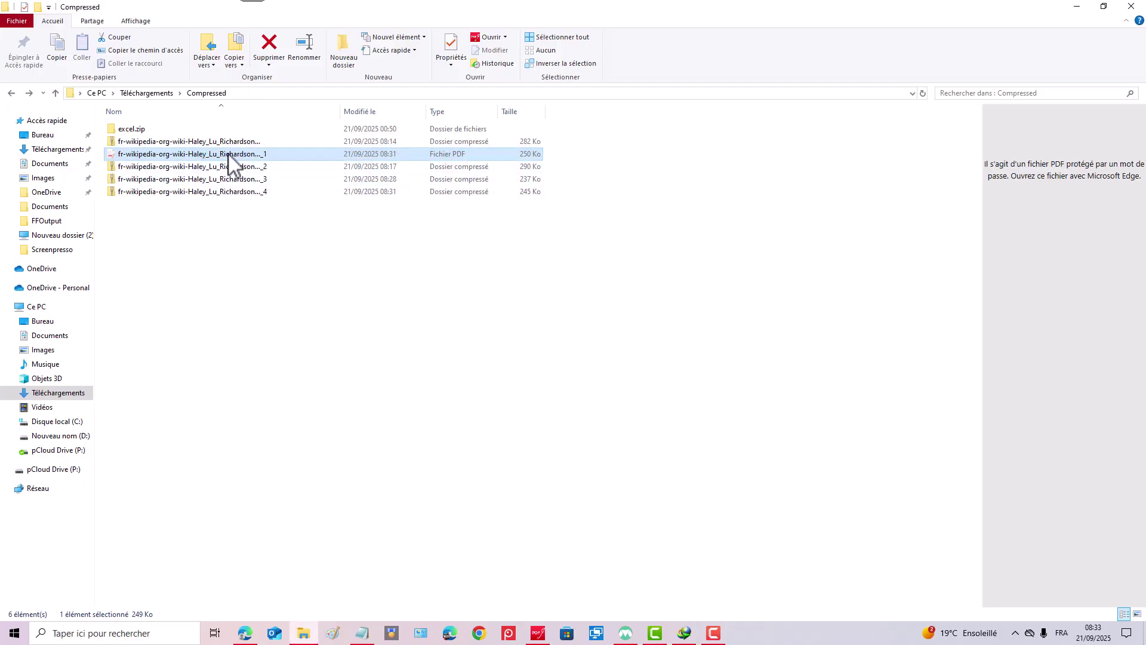
right_click(228, 154)
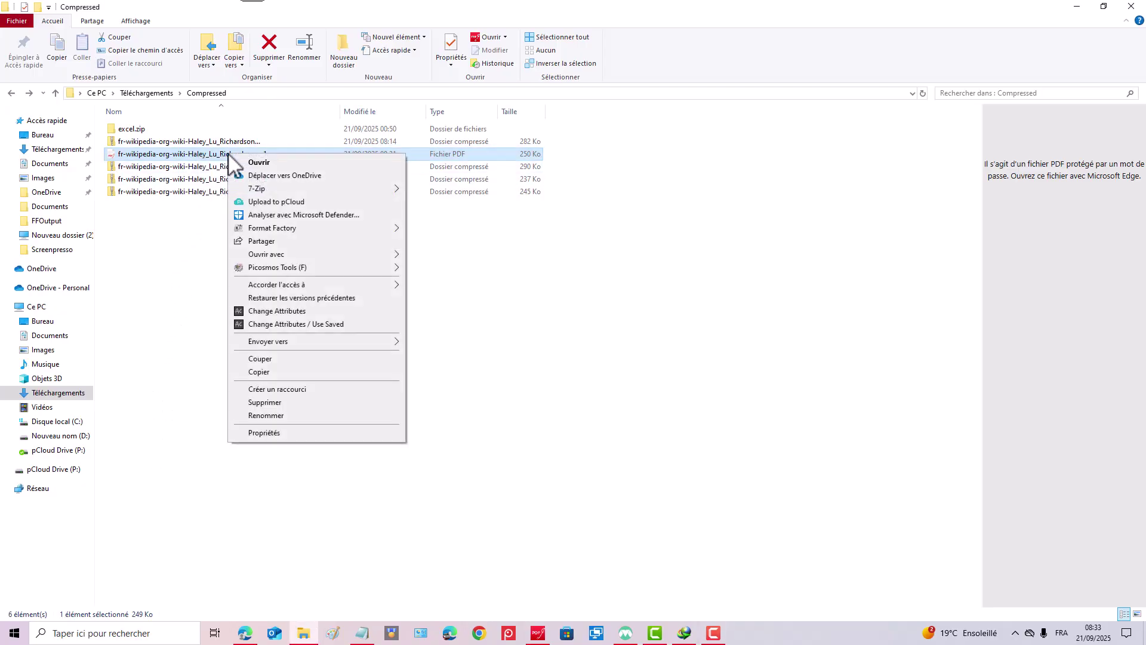
click(274, 402)
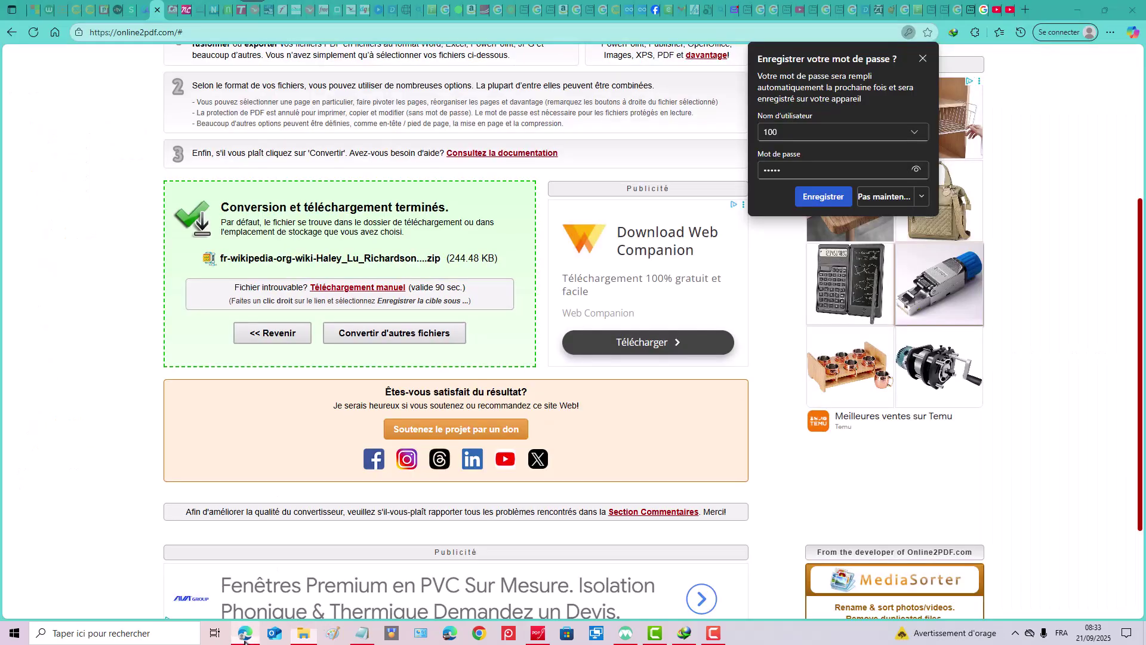
Back in Online2PDF's page editor, rotate only page 5 by 180°, leaving page 4 upright.
click(244, 633)
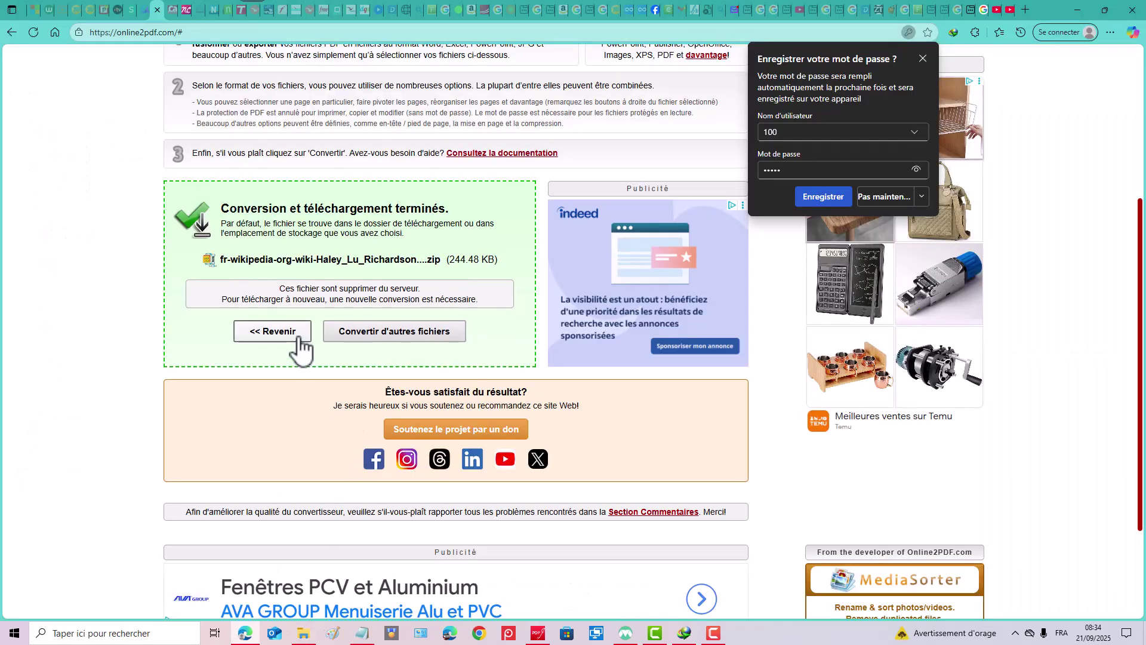
click(299, 335)
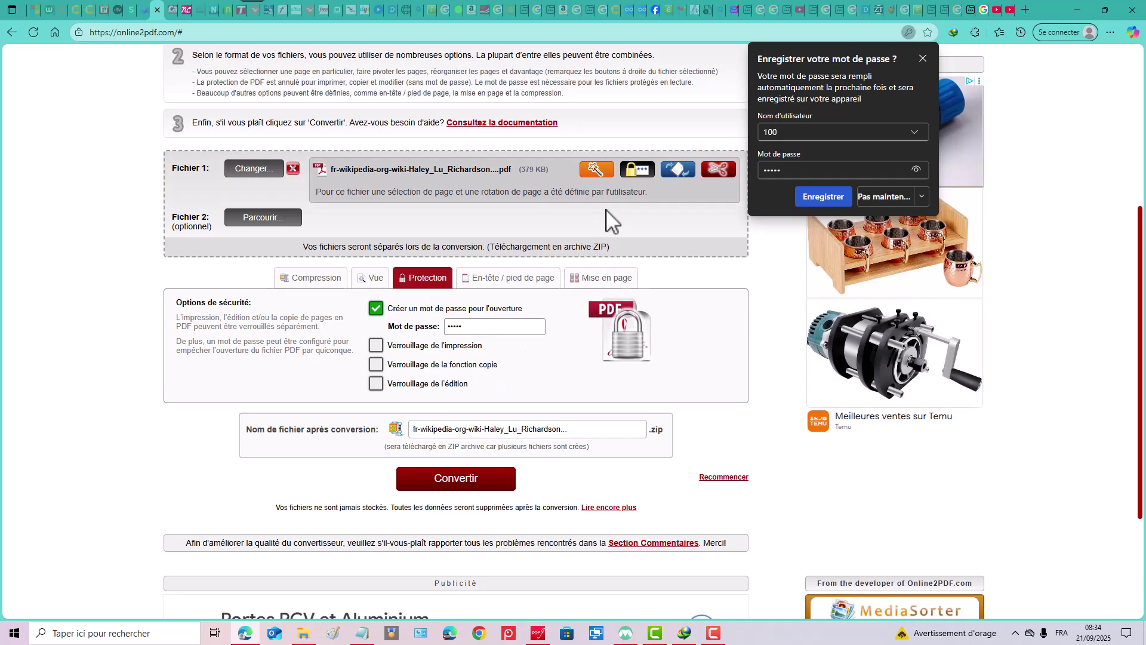
click(597, 170)
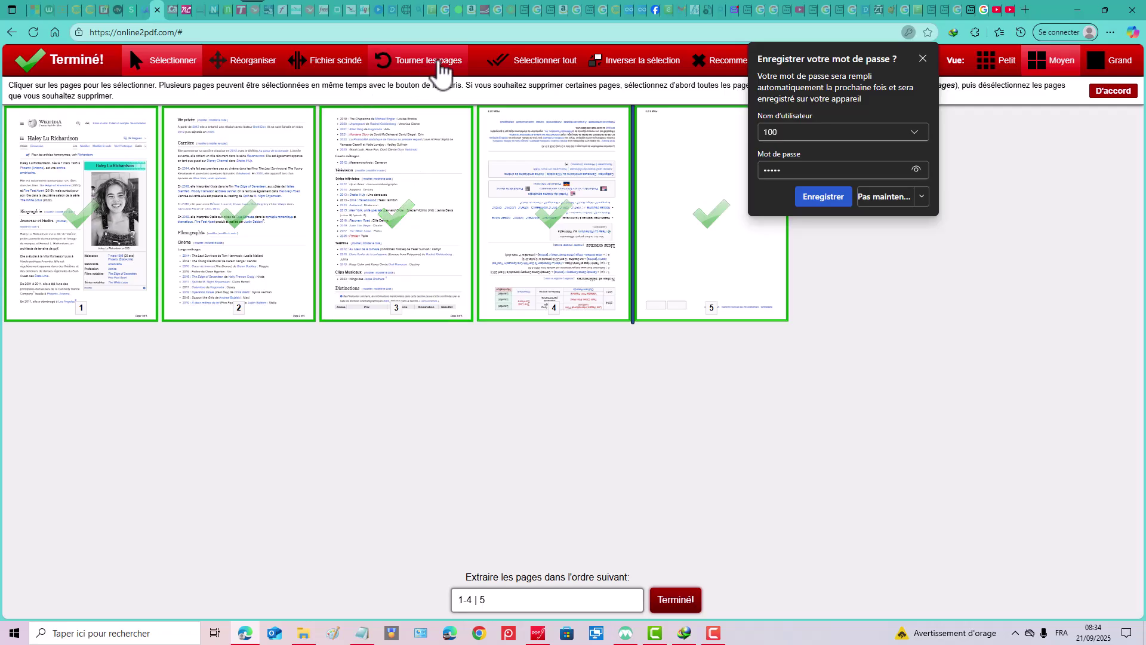
click(441, 62)
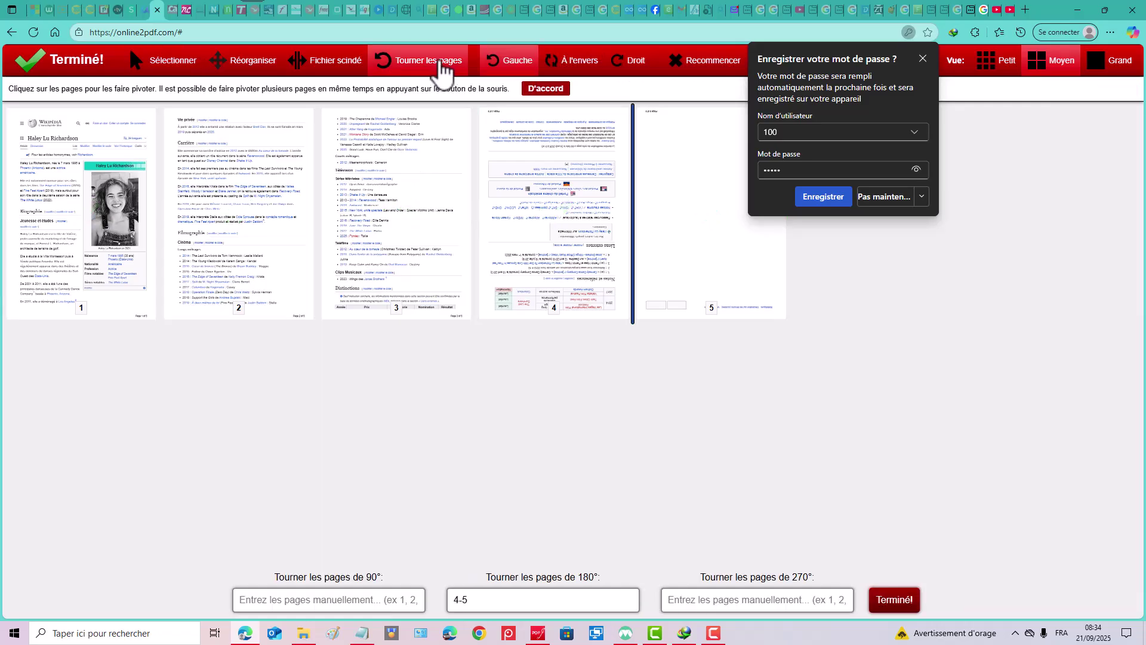
click(573, 236)
click(573, 230)
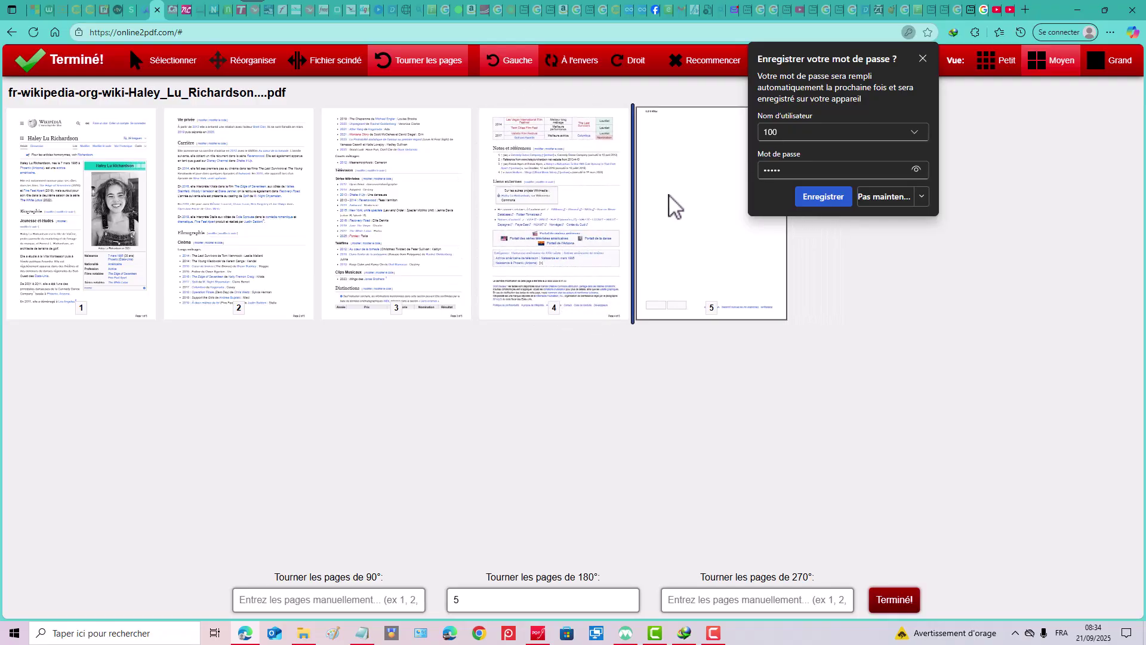
click(680, 200)
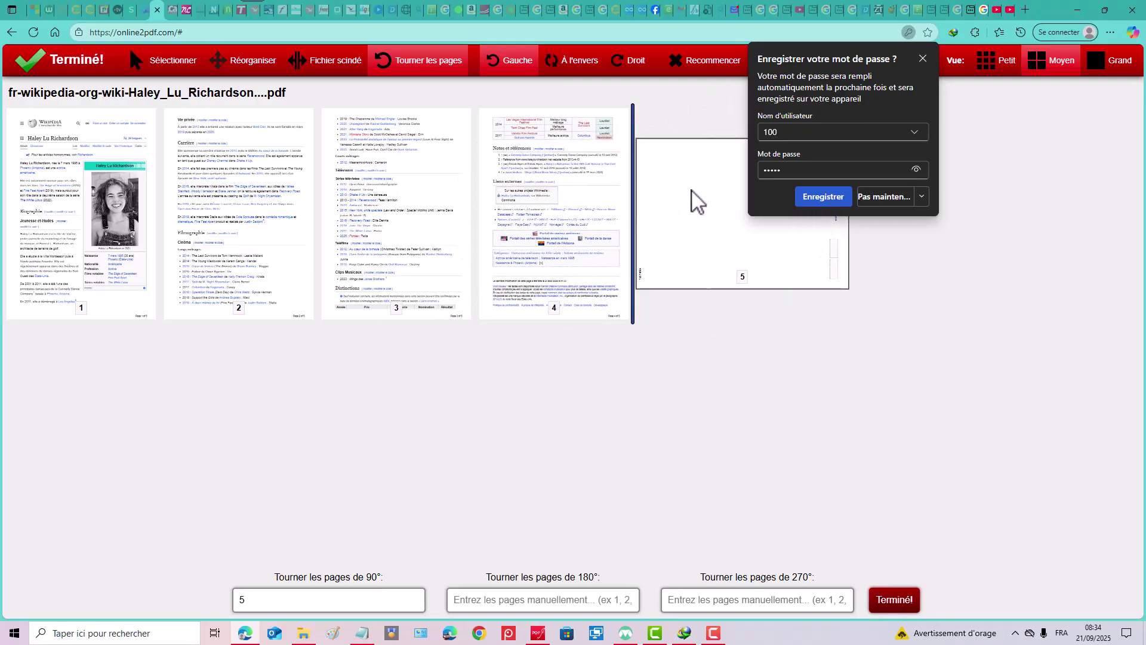
click(691, 200)
click(692, 201)
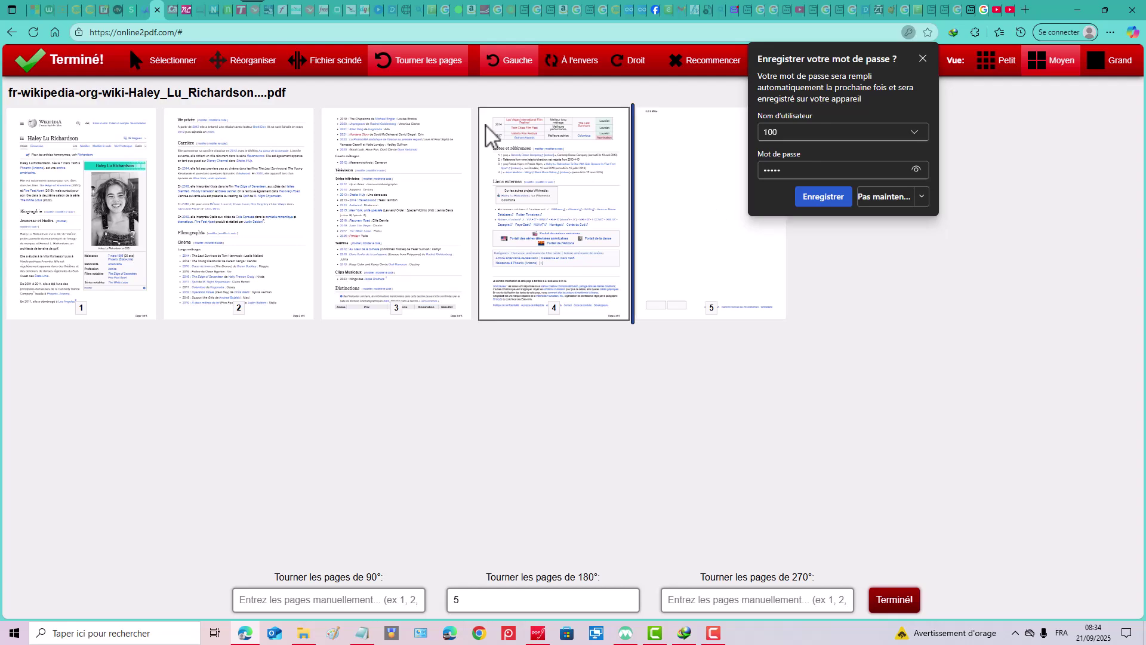
Keep the file split as pages 1-4 and 5, then finish page editing.
click(356, 66)
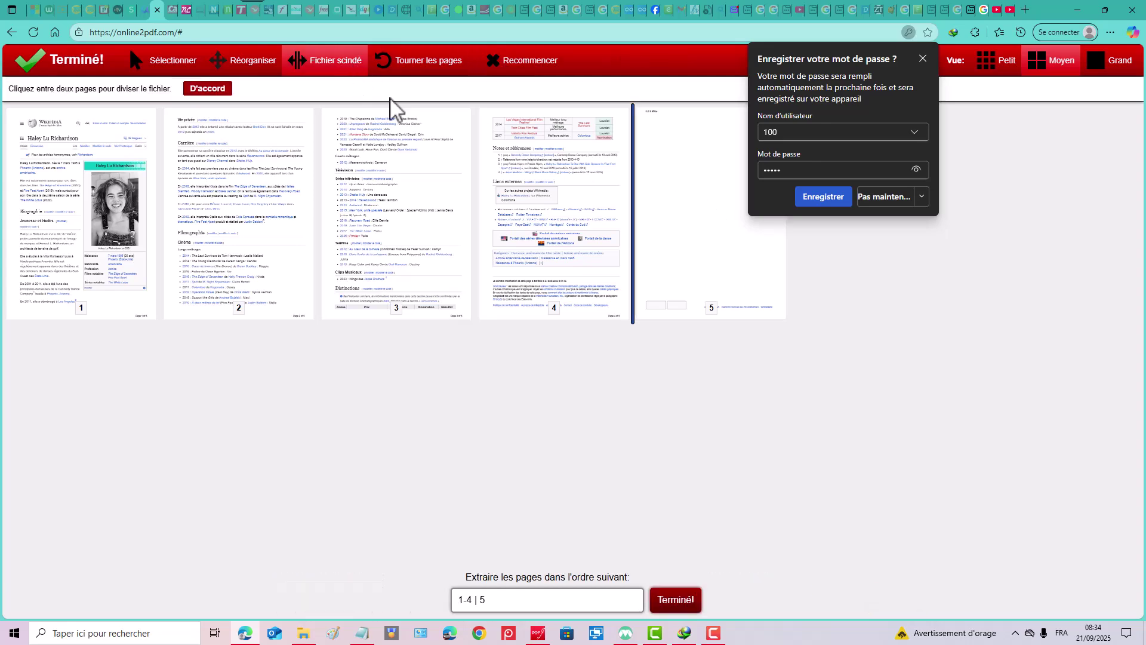
click(635, 192)
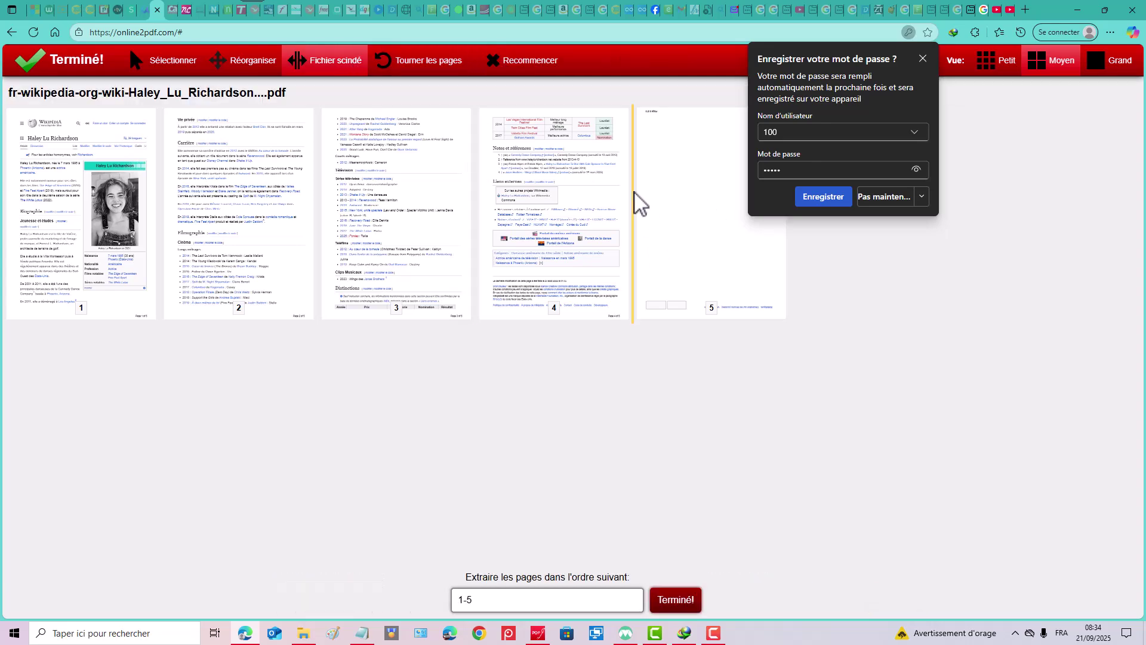
click(635, 192)
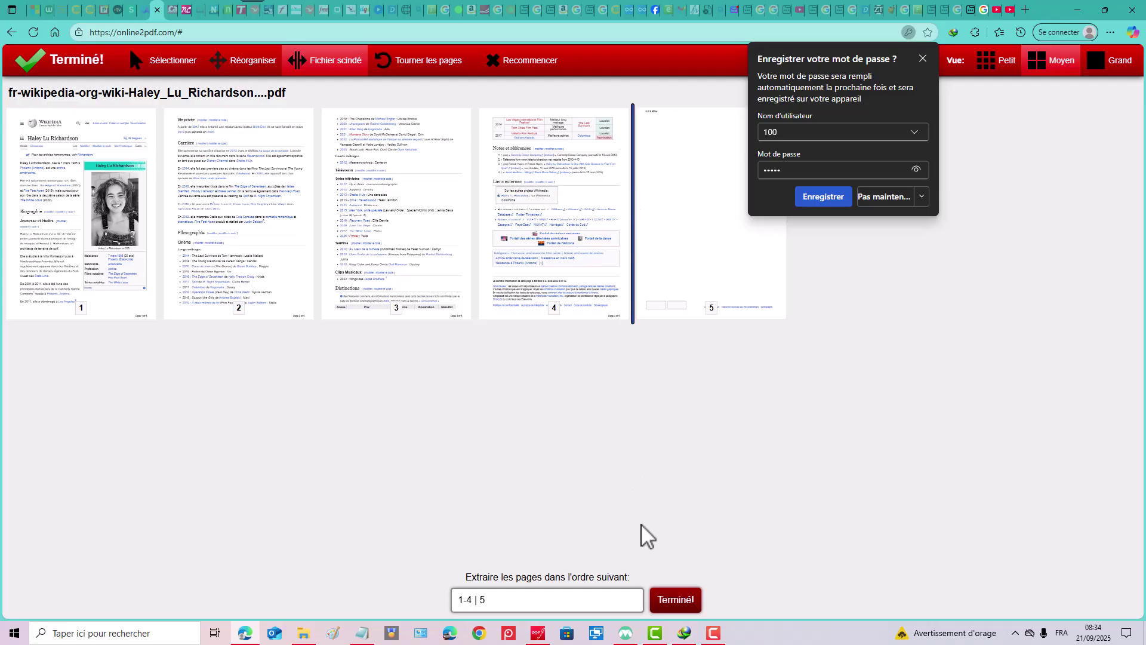
click(675, 600)
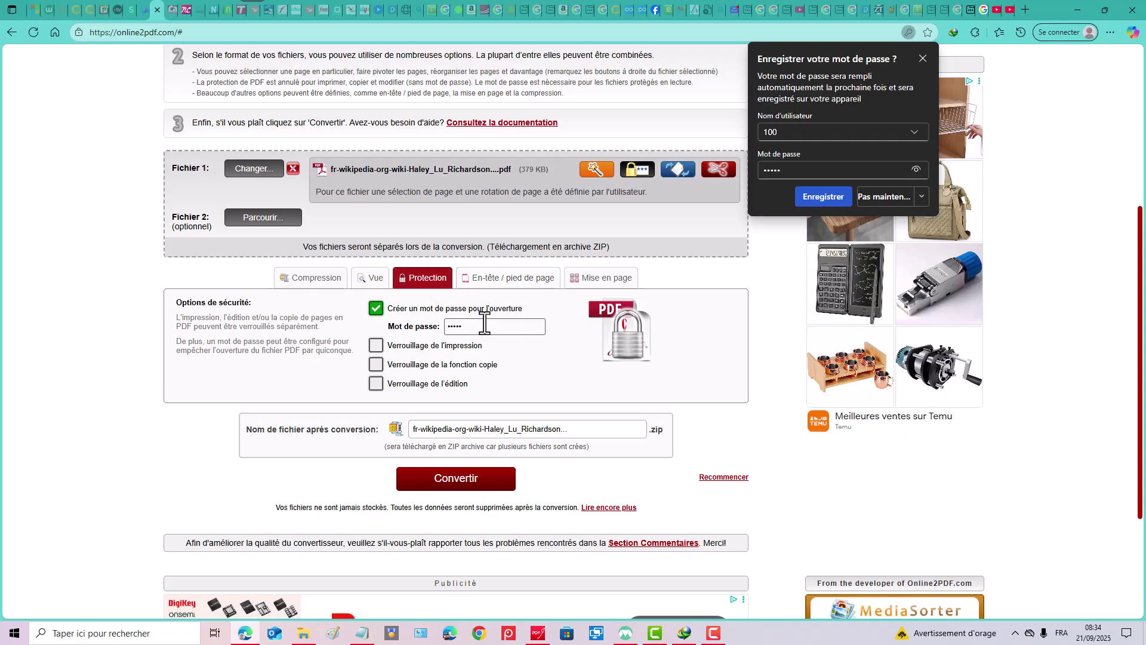
Convert the split, protected file and save its 244.32 KB zip to the Compressed folder.
click(481, 493)
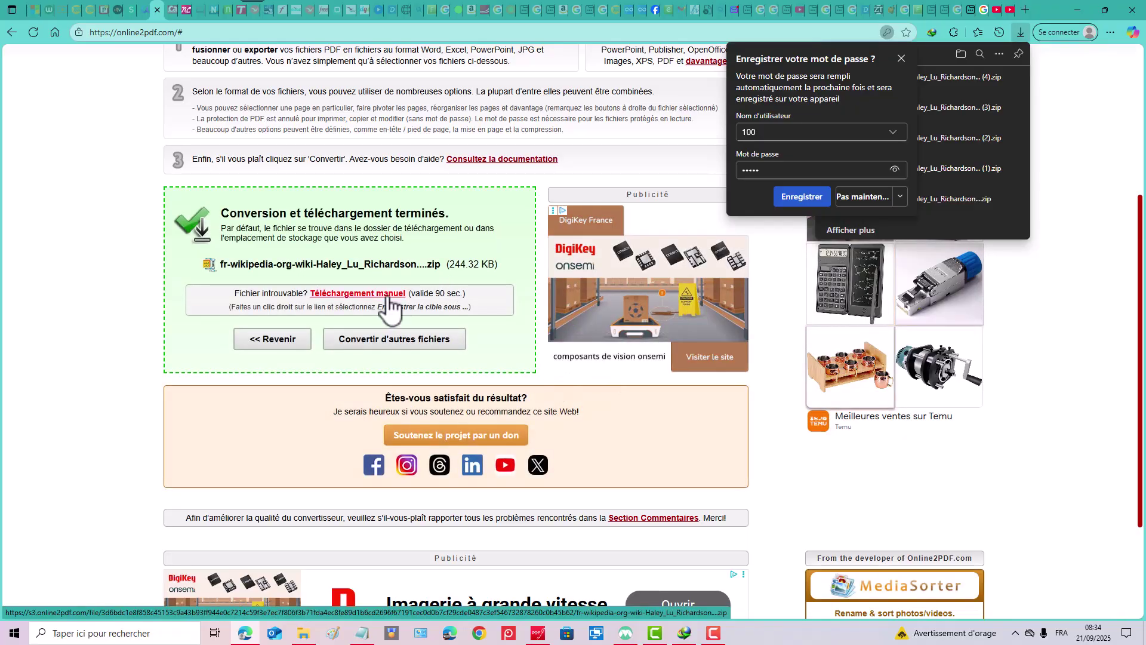
click(382, 295)
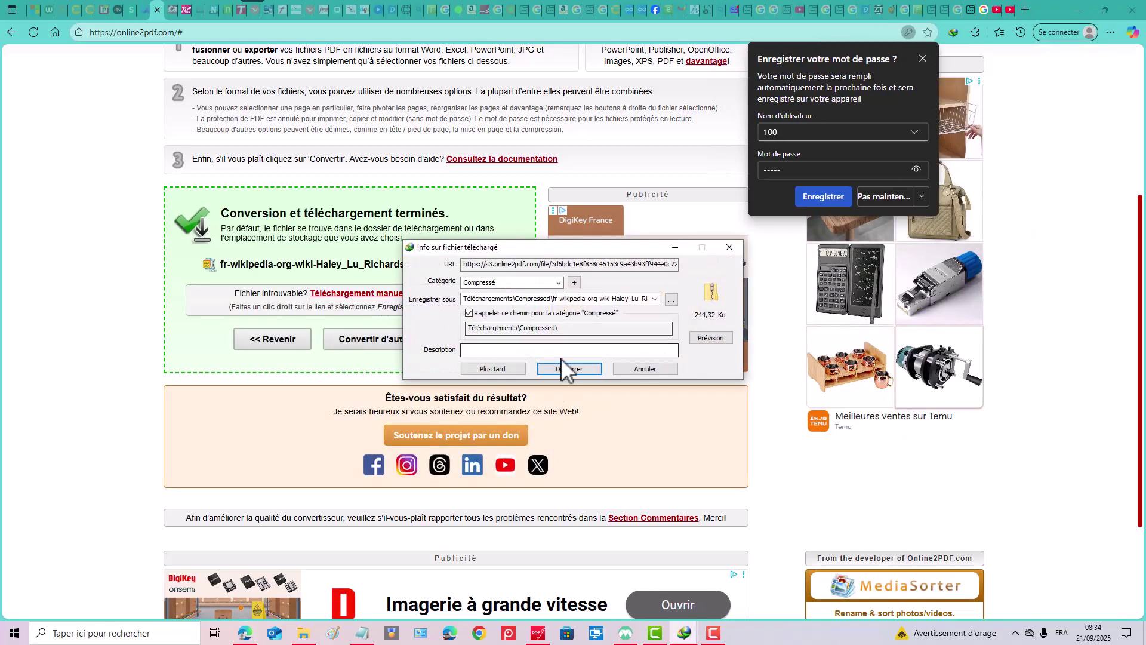
click(569, 369)
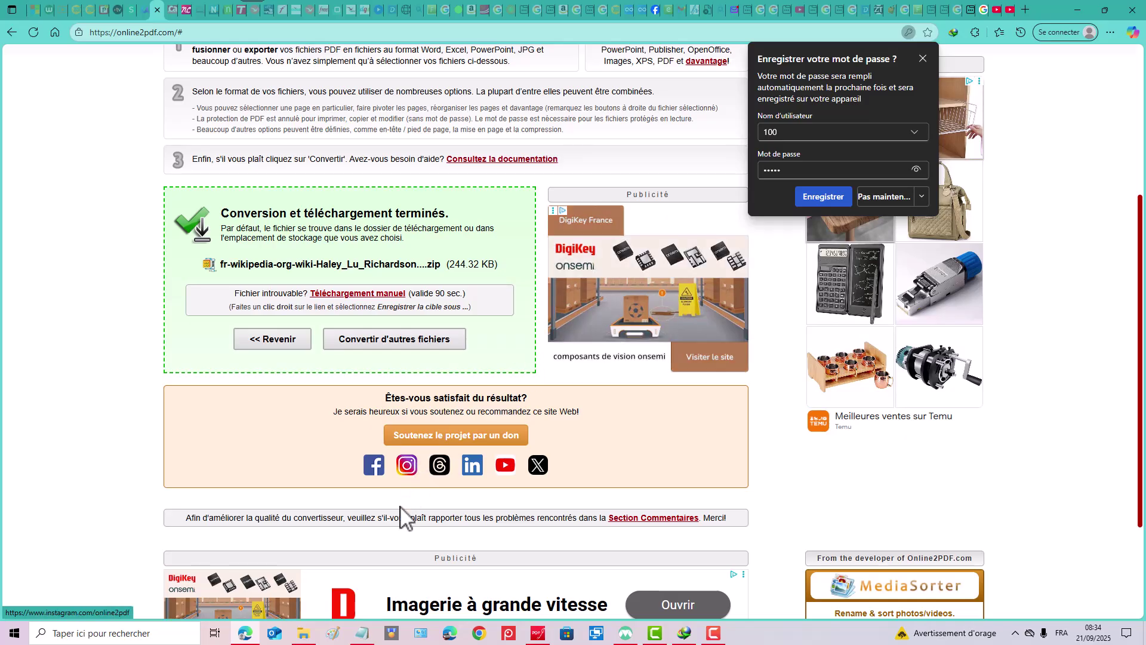
click(305, 637)
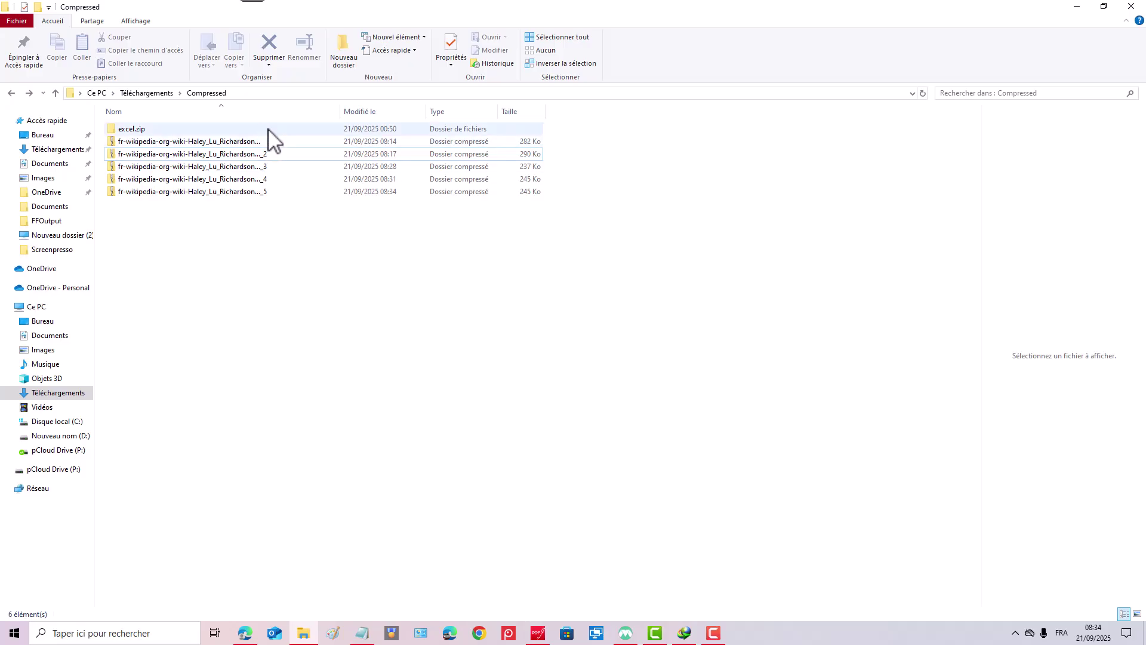
Delete the four older zip archives from the Compressed folder.
click(230, 144)
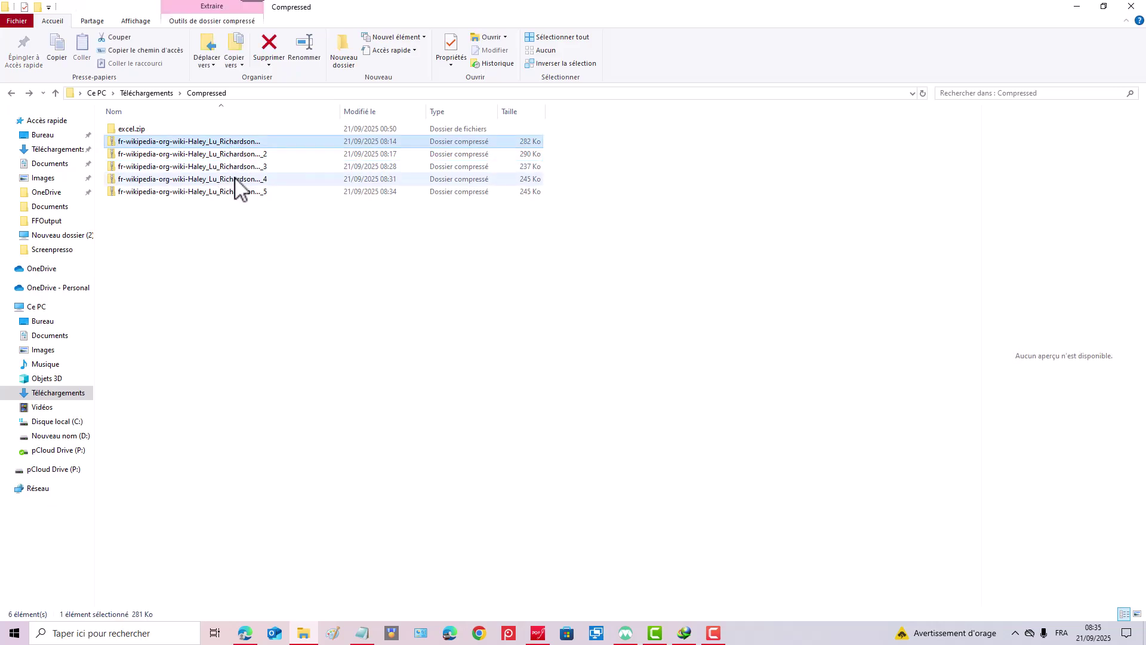
shift+click(238, 180)
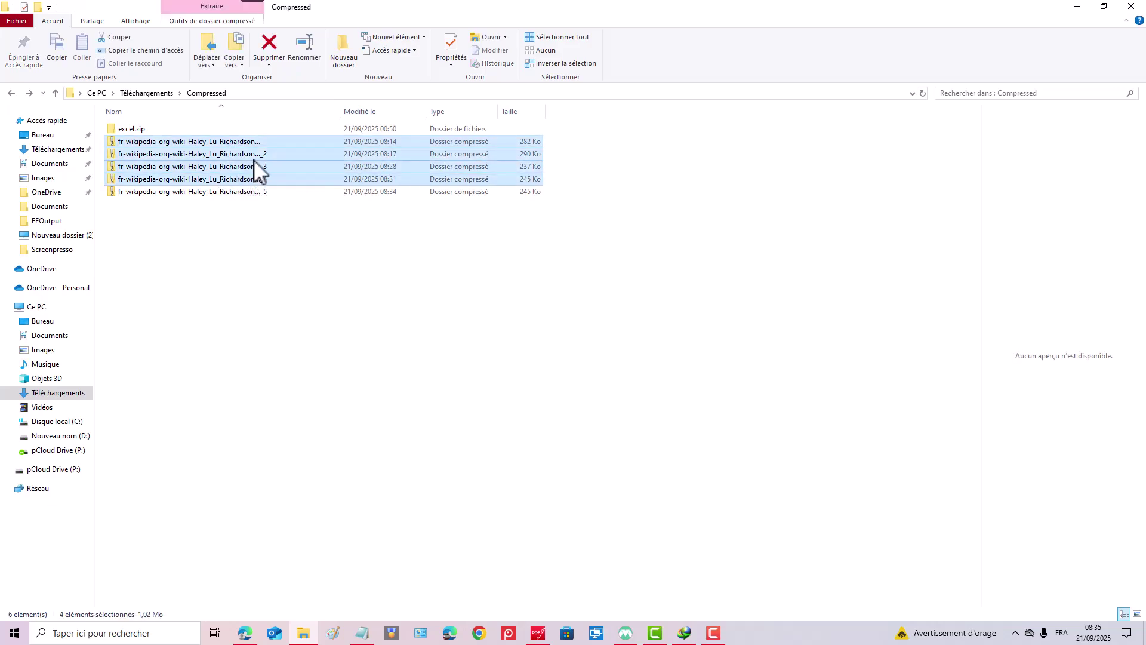
key(Delete)
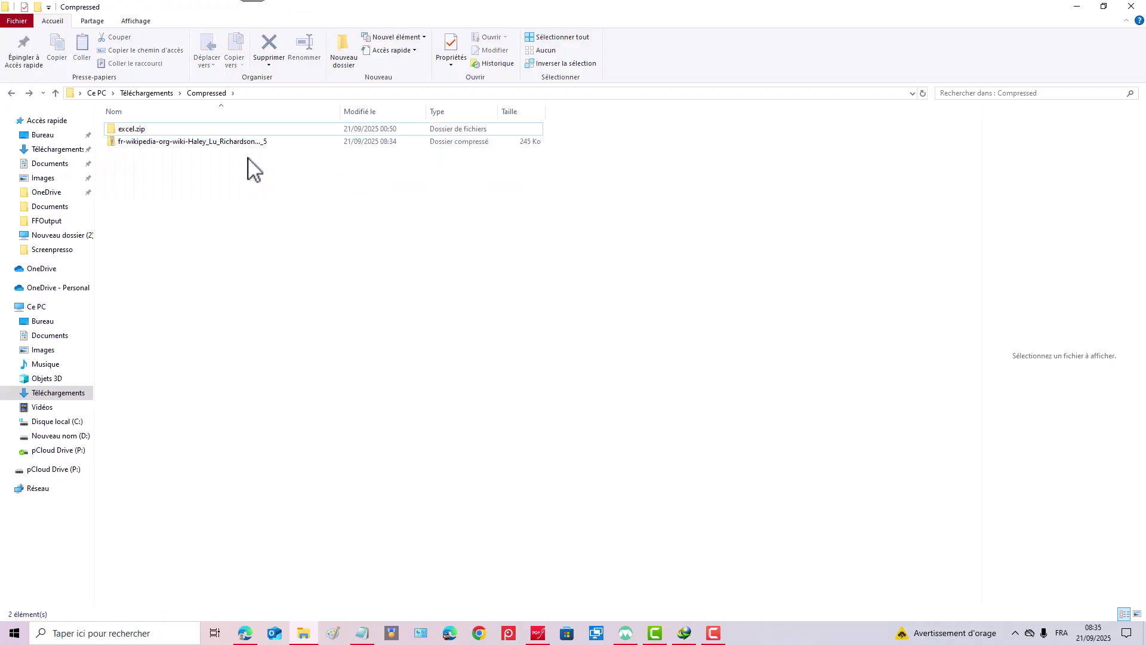
Extract the _5 zip here with 7-Zip, delete its _2 PDF and select the _1 PDF.
right_click(216, 143)
mouse_move(289, 196)
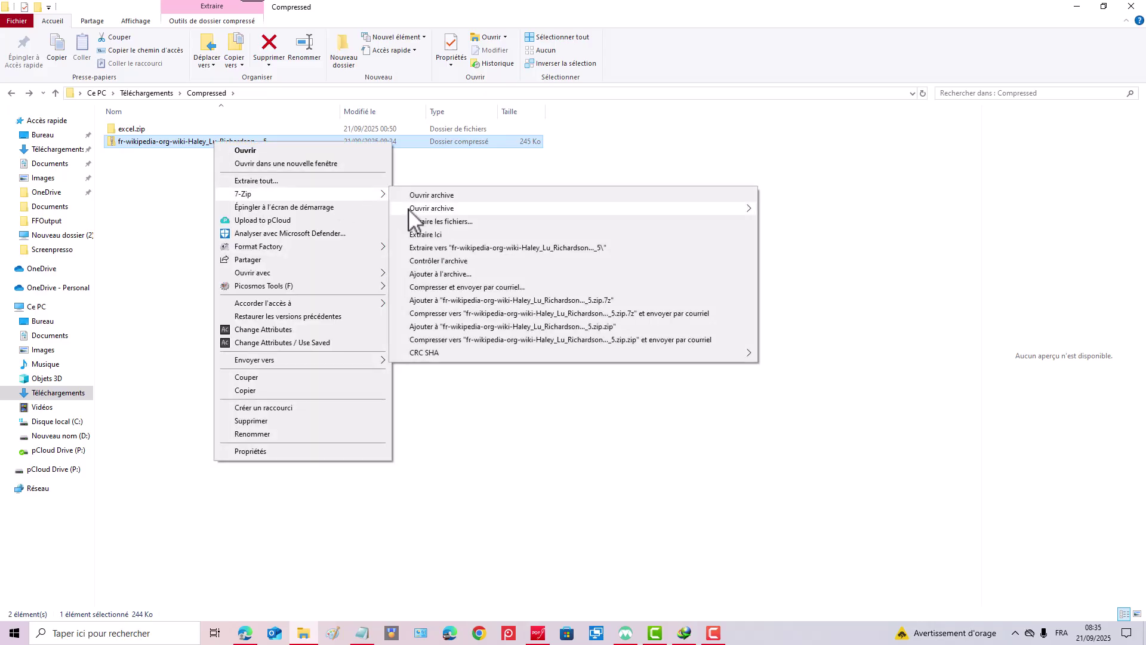
click(442, 235)
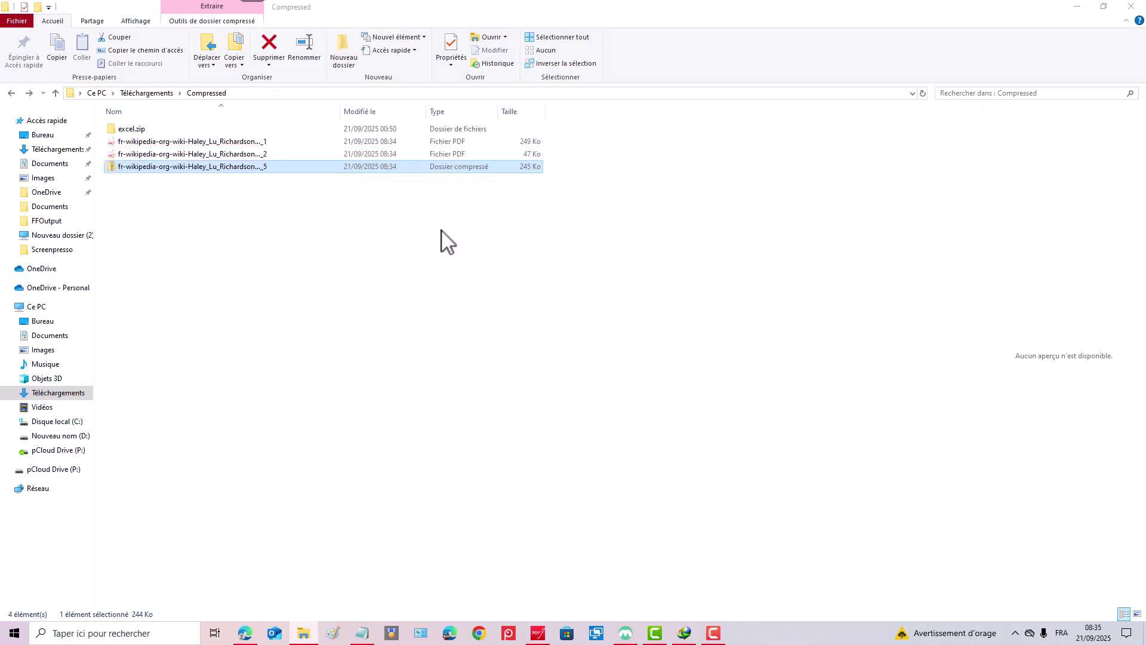
click(249, 154)
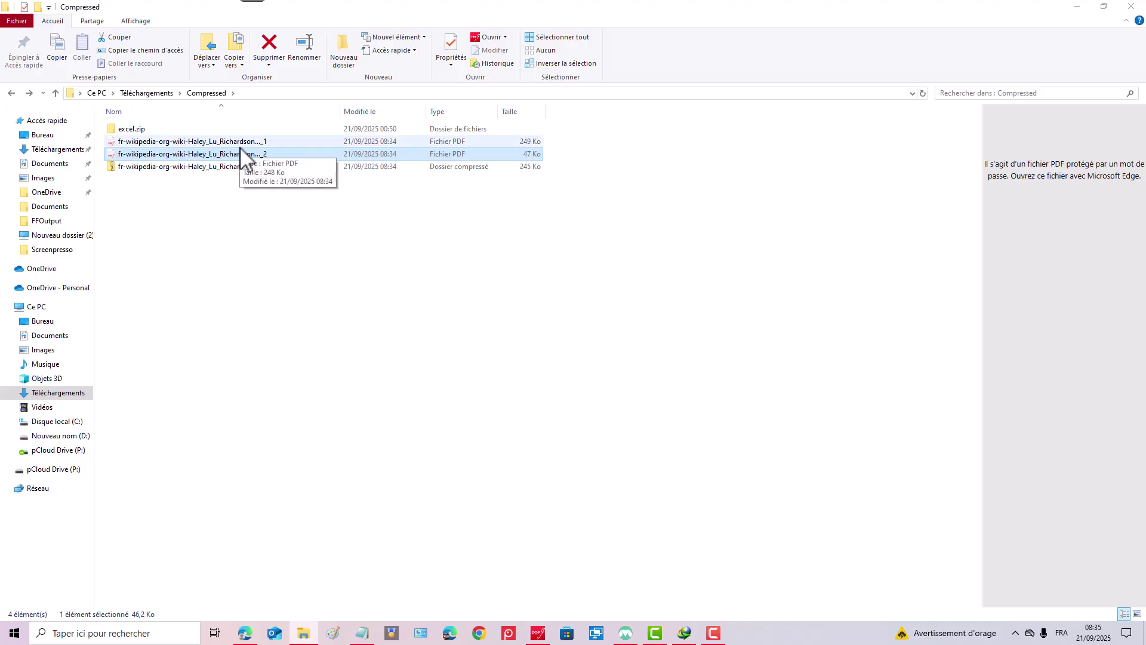
right_click(184, 154)
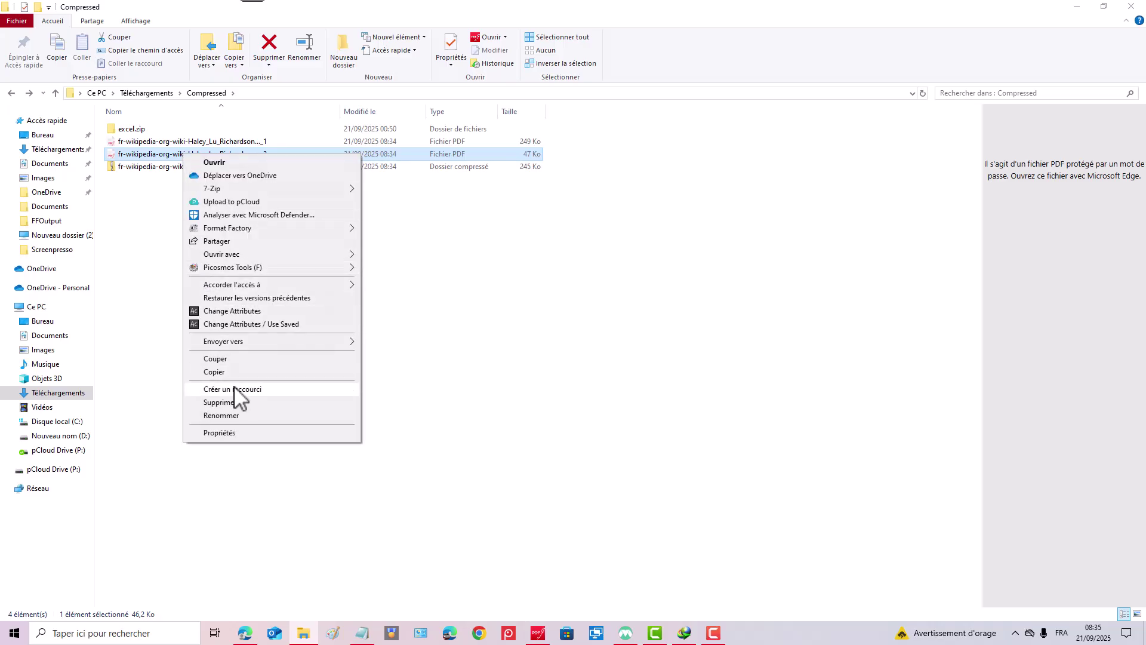
click(236, 402)
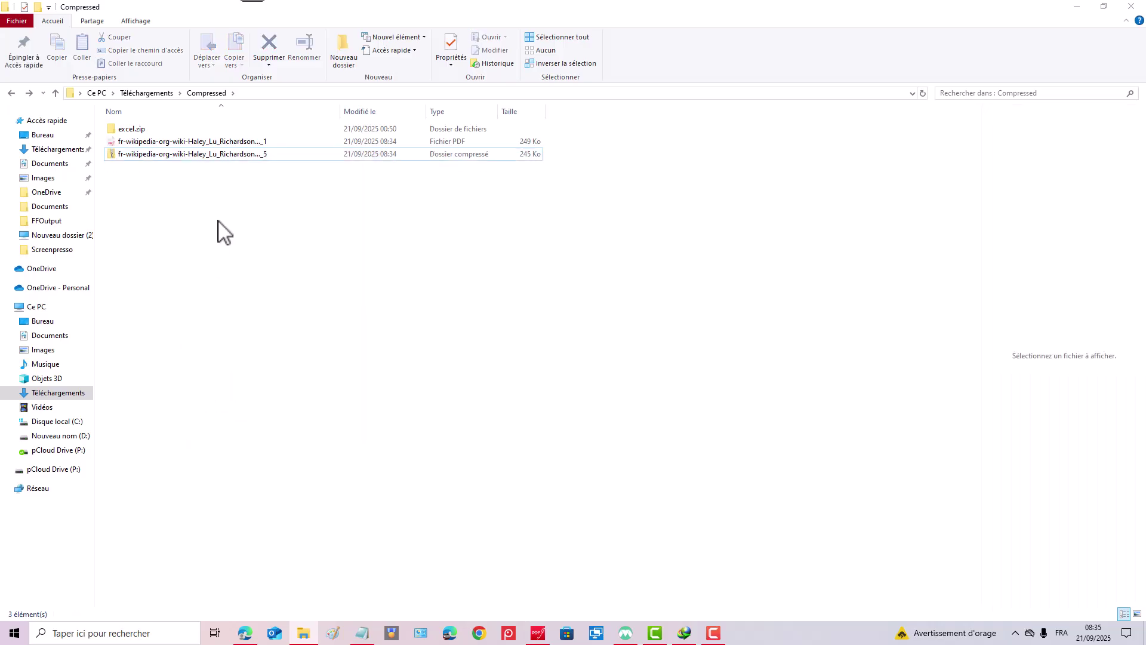
click(213, 142)
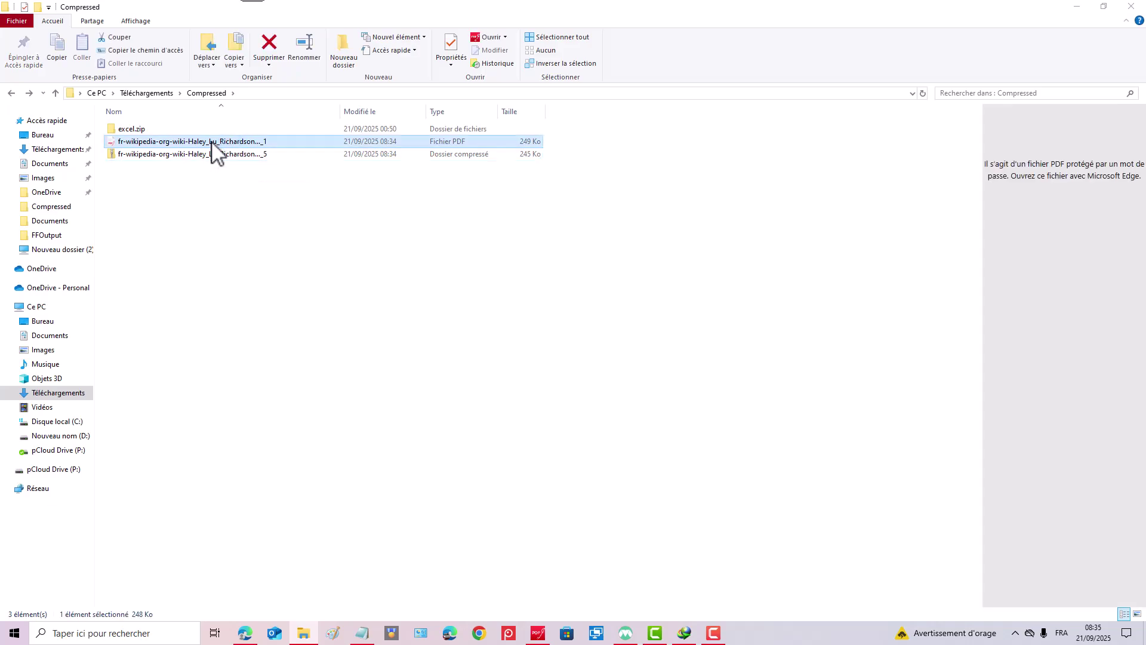
Open the _1 PDF in PDFgear and unlock it by entering its password.
double_click(212, 142)
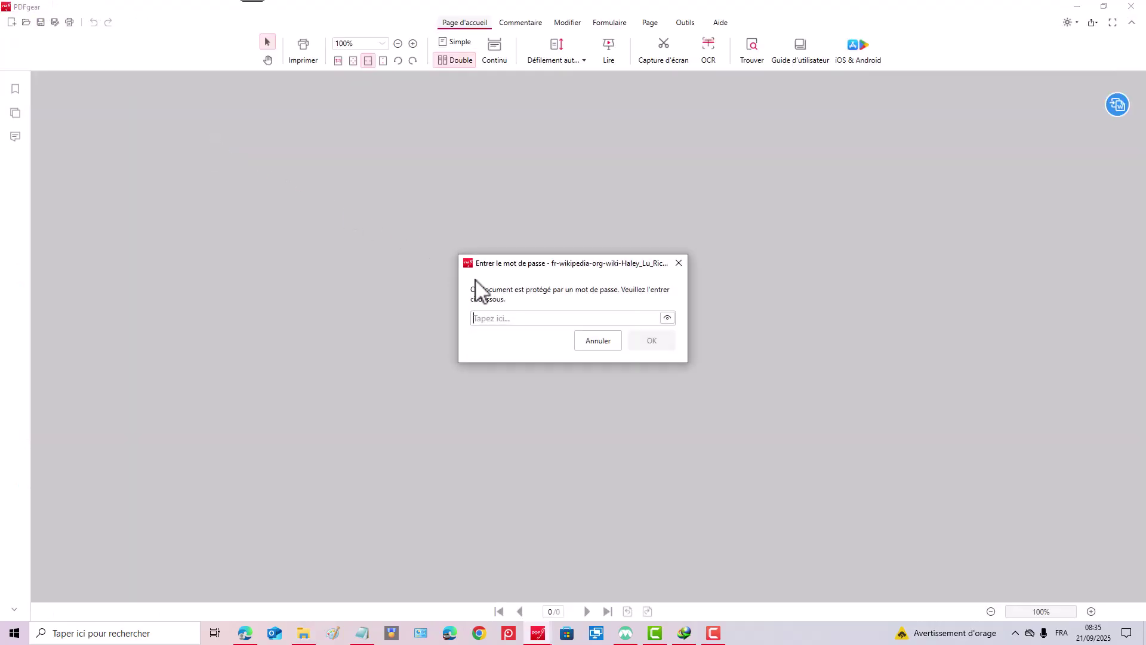
text(••)
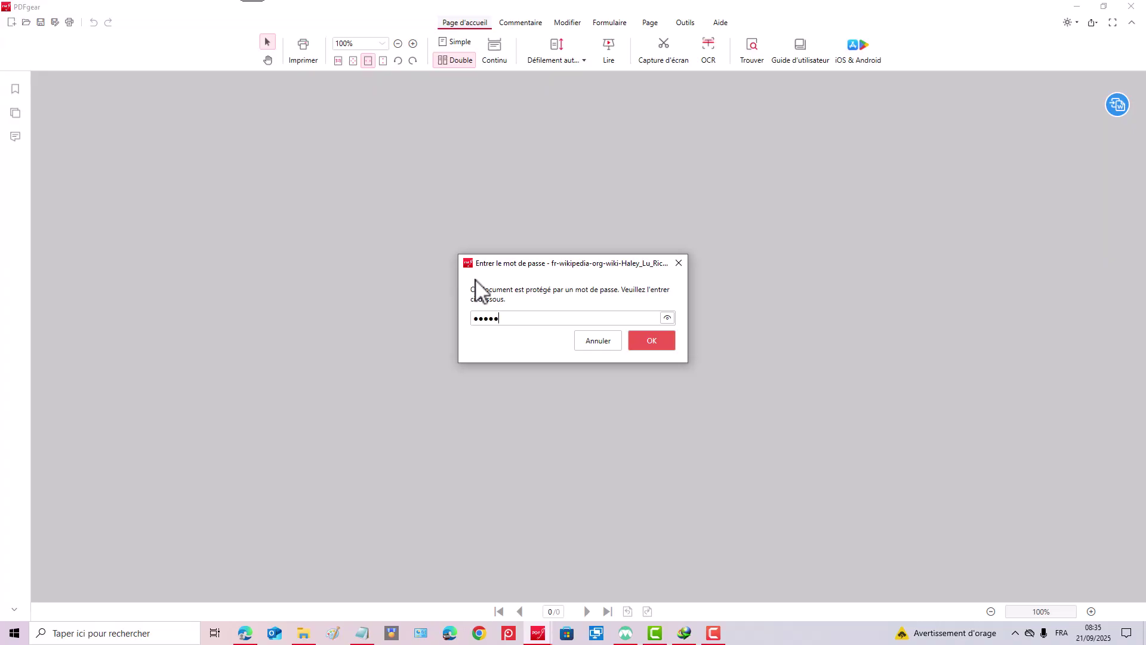
click(664, 318)
click(664, 317)
click(653, 338)
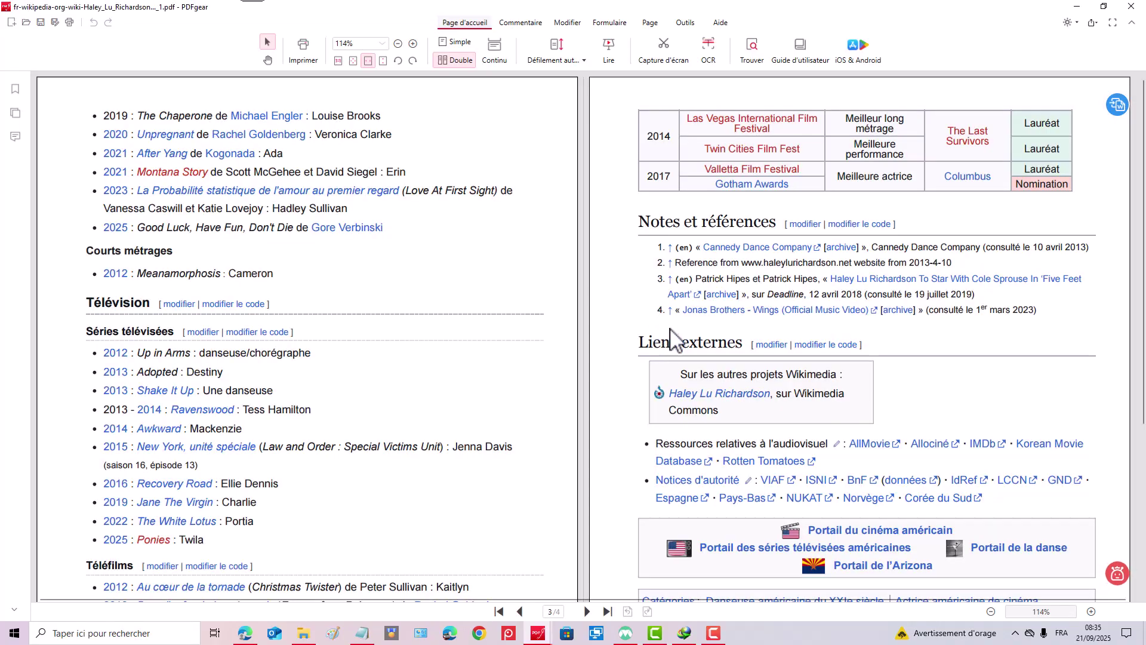
Scroll through the four Wikipedia pages to confirm they are all upright, including page 4.
scroll(622, 216, up, 2)
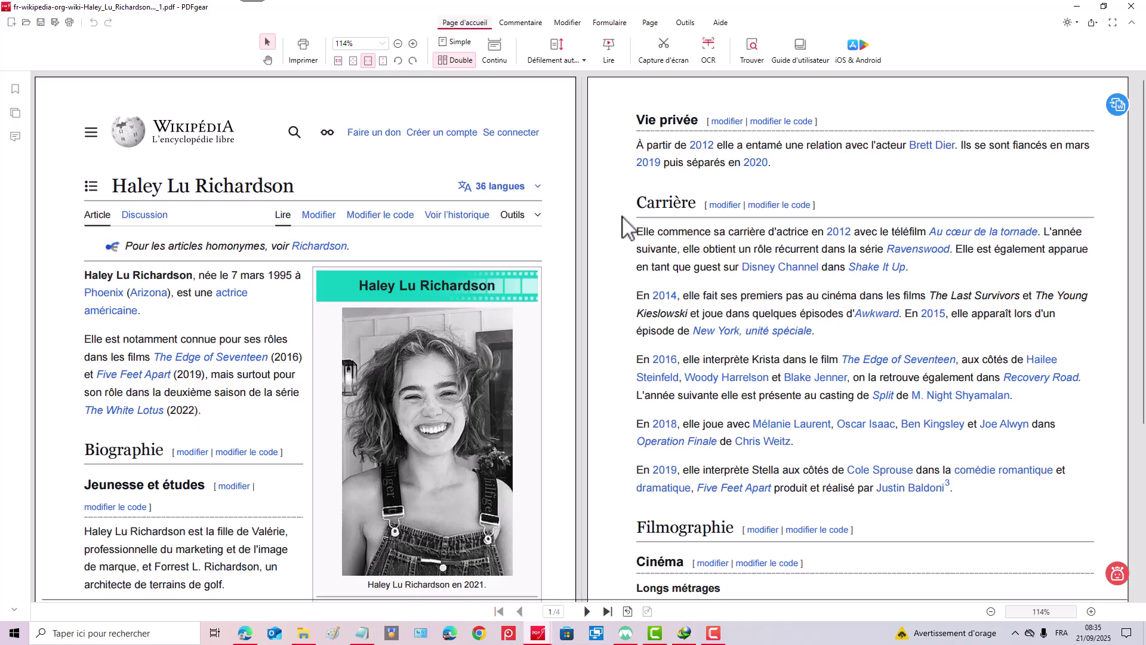
scroll(627, 226, down, 4)
scroll(626, 227, up, 3)
scroll(627, 227, down, 1)
scroll(627, 227, down, 10)
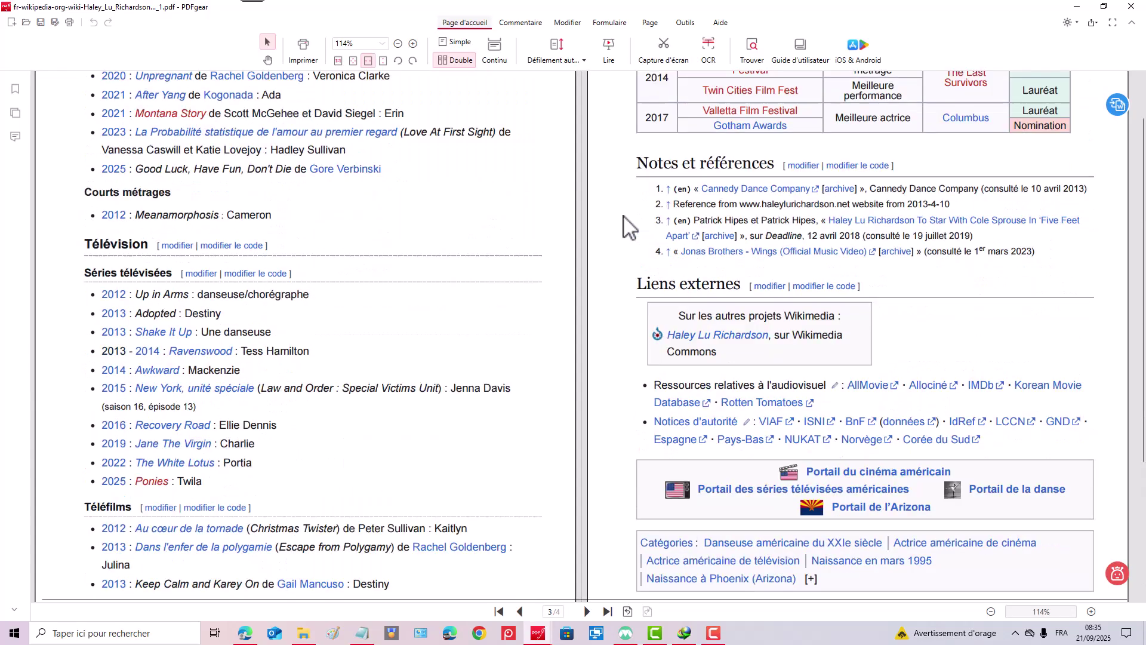
scroll(627, 227, up, 3)
scroll(629, 227, down, 3)
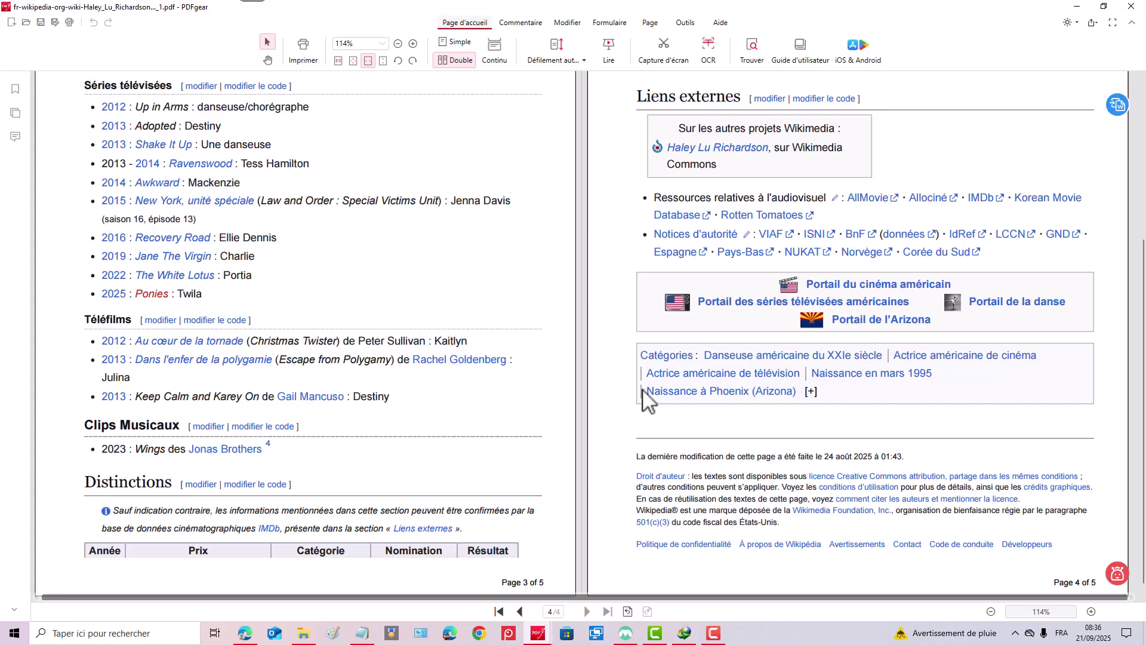
scroll(657, 391, up, 5)
scroll(657, 391, up, 3)
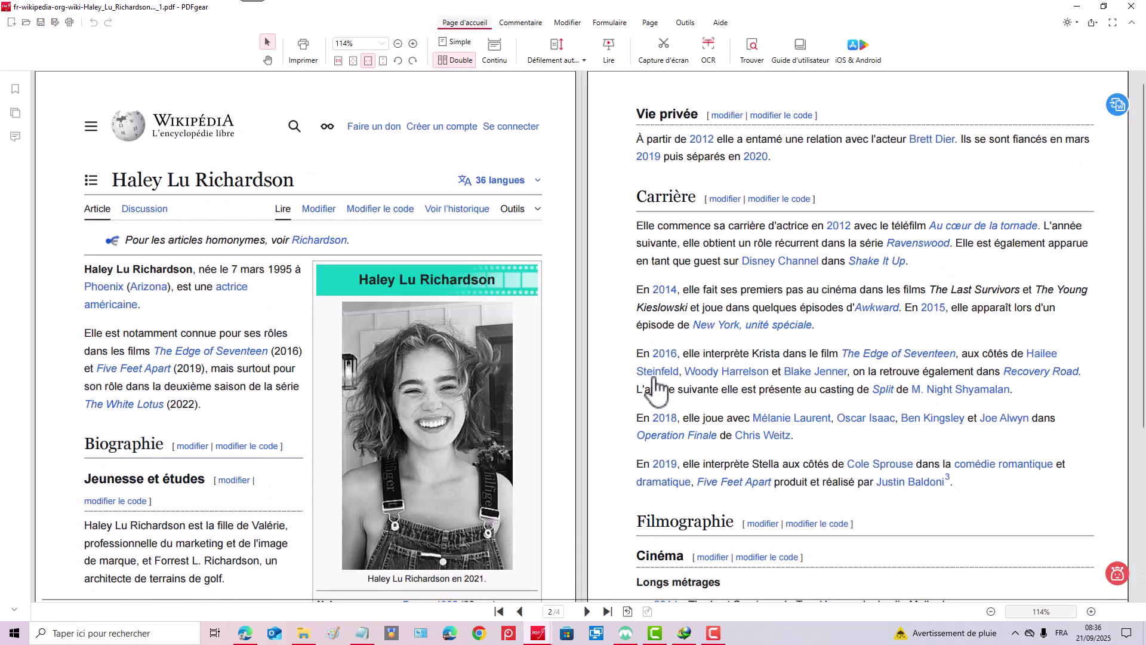
scroll(937, 385, down, 2)
scroll(942, 388, down, 12)
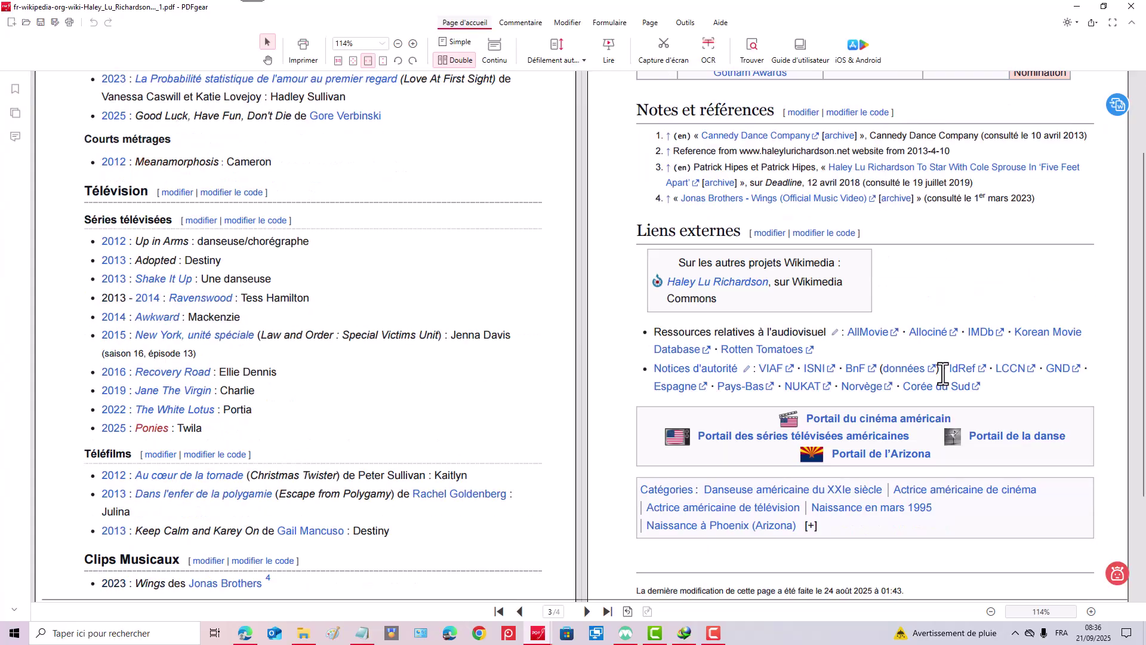
scroll(942, 374, up, 1)
scroll(942, 374, down, 2)
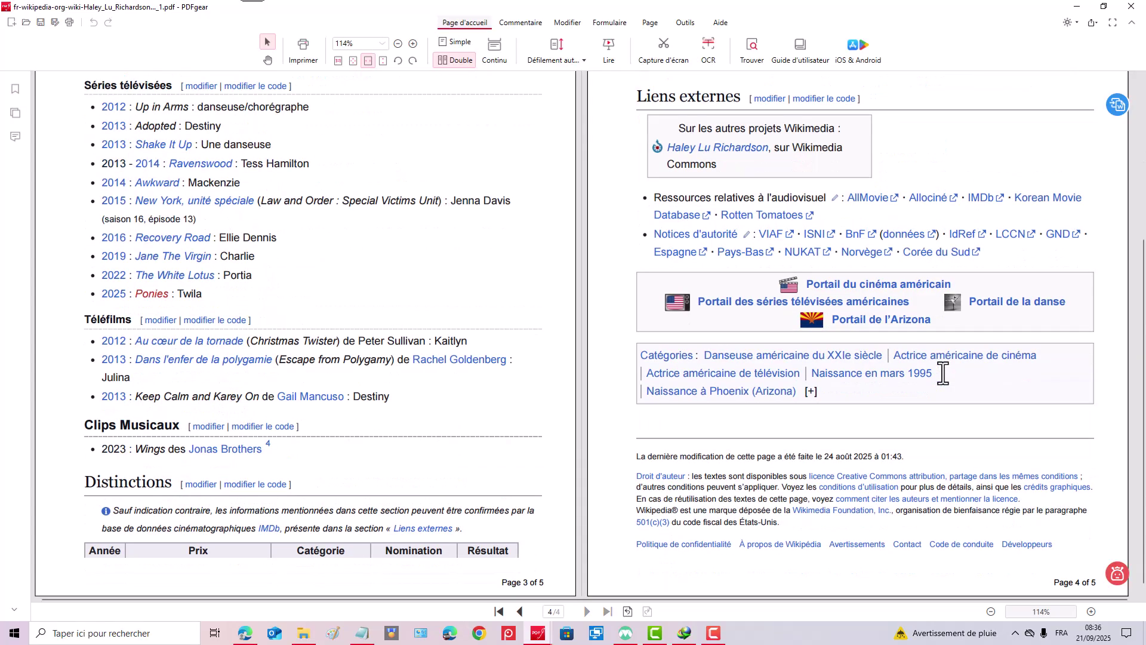